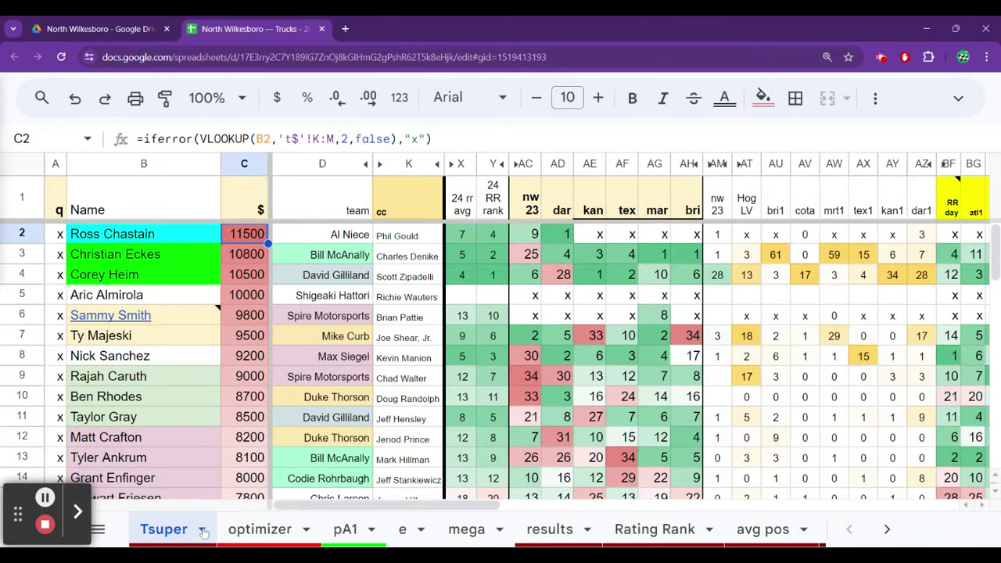
# - Examine the low-priced drivers in the salary column of the Tsuper sheet, around rows 30 and 31
pyautogui.click(232, 330)
pyautogui.hotkey('ctrl', 'Down')
pyautogui.press('Up')
pyautogui.press('Up')
pyautogui.press('Up')
pyautogui.press('Up')
pyautogui.press('Up')
pyautogui.press('Up')
pyautogui.press('Up')
pyautogui.press('Up')
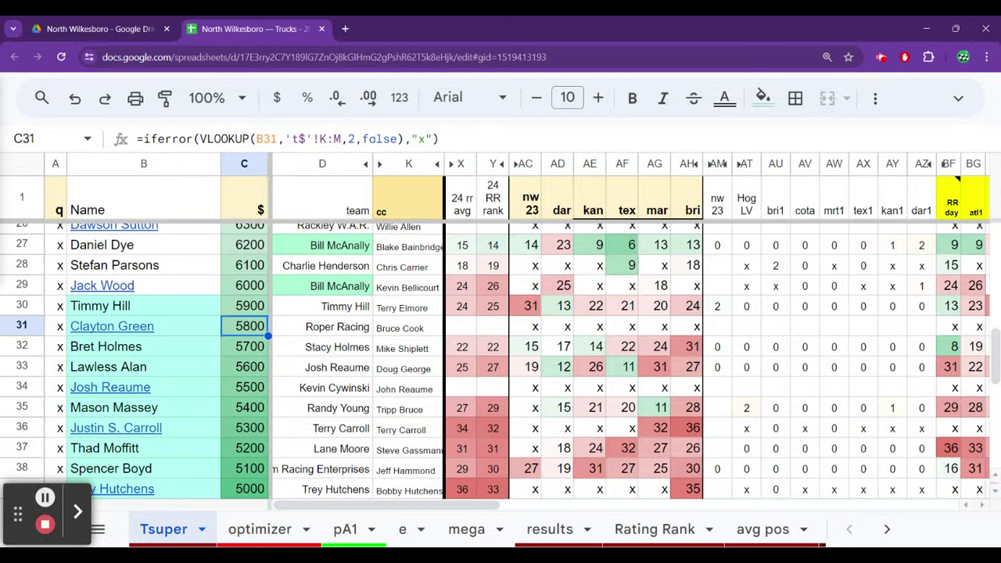
pyautogui.press('Up')
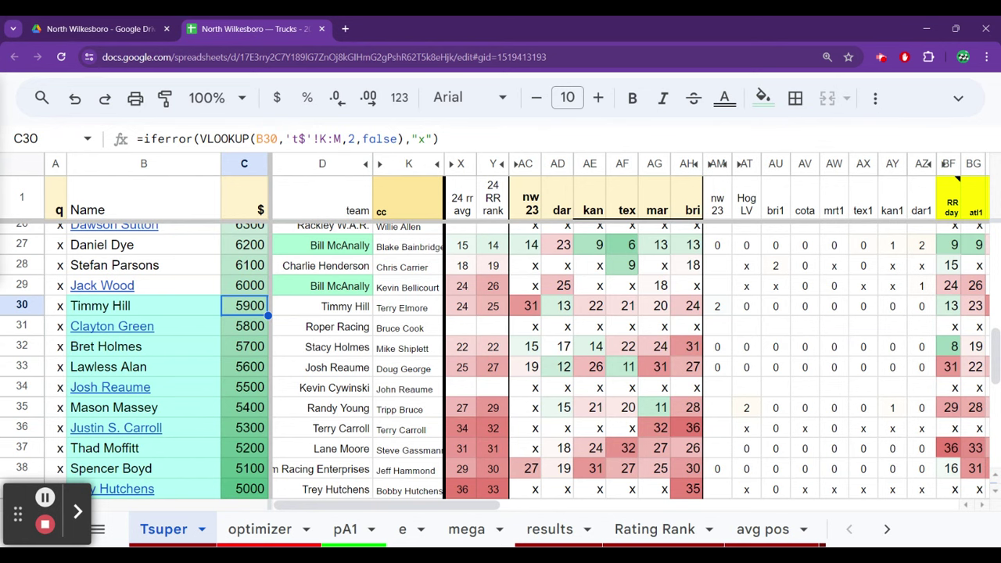
pyautogui.press('Down')
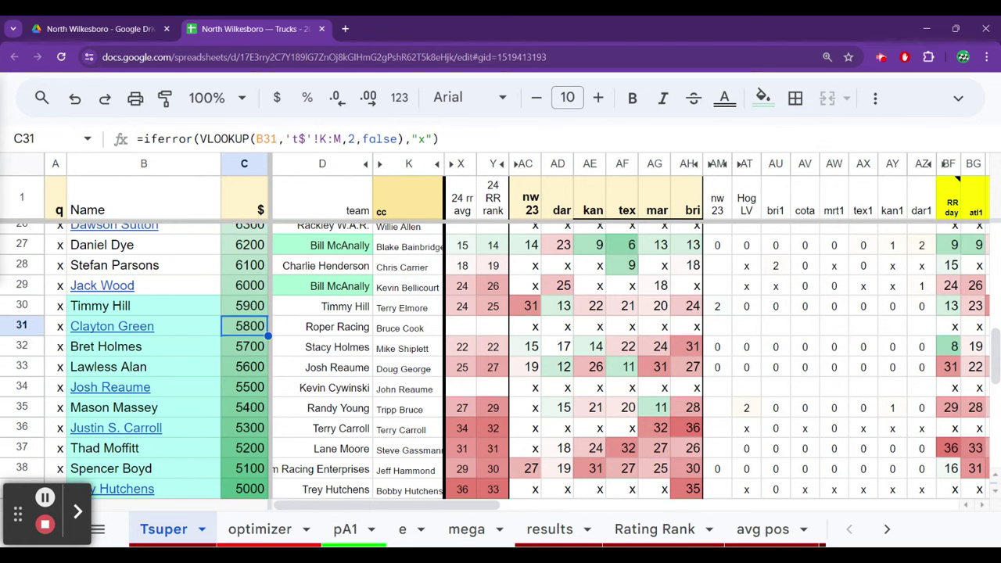
# - Examine the cheapest drivers at the end of the Tsuper list, rows 37 to 39
pyautogui.hotkey('ctrl', 'Down')
pyautogui.press('Down')
pyautogui.press('Down')
pyautogui.press('Down')
pyautogui.press('Up')
pyautogui.press('Up')
pyautogui.press('Up')
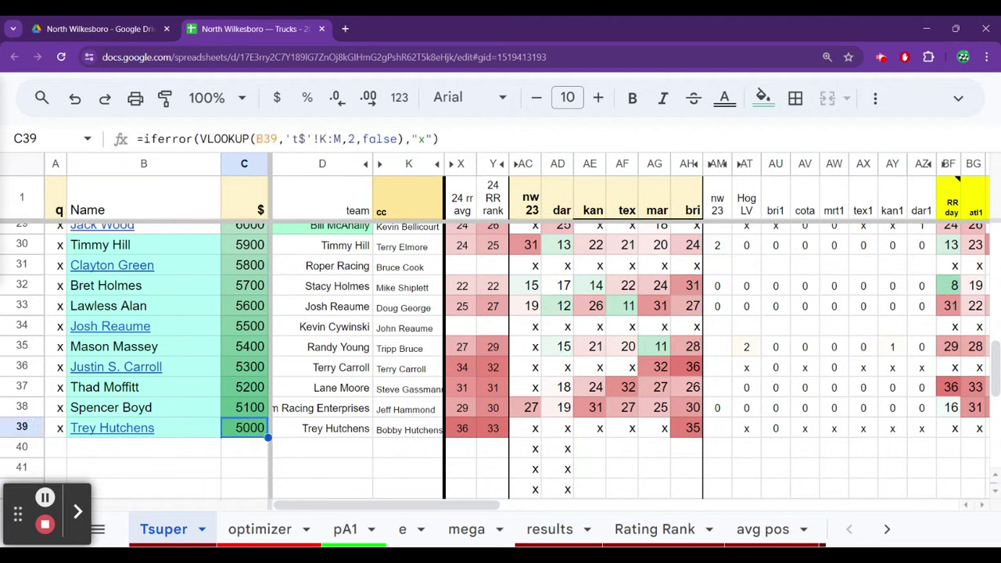
pyautogui.press('Left')
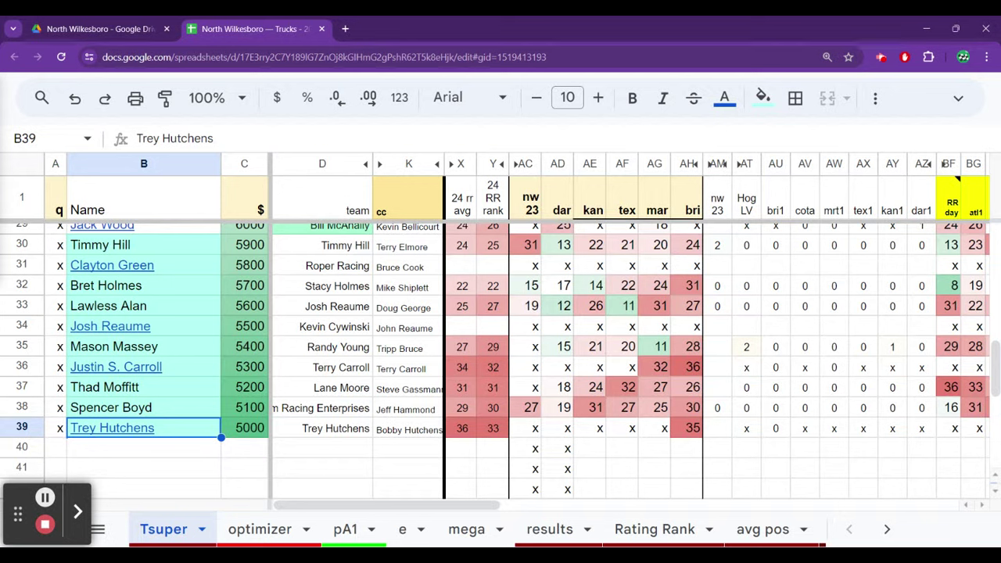
pyautogui.click(143, 407)
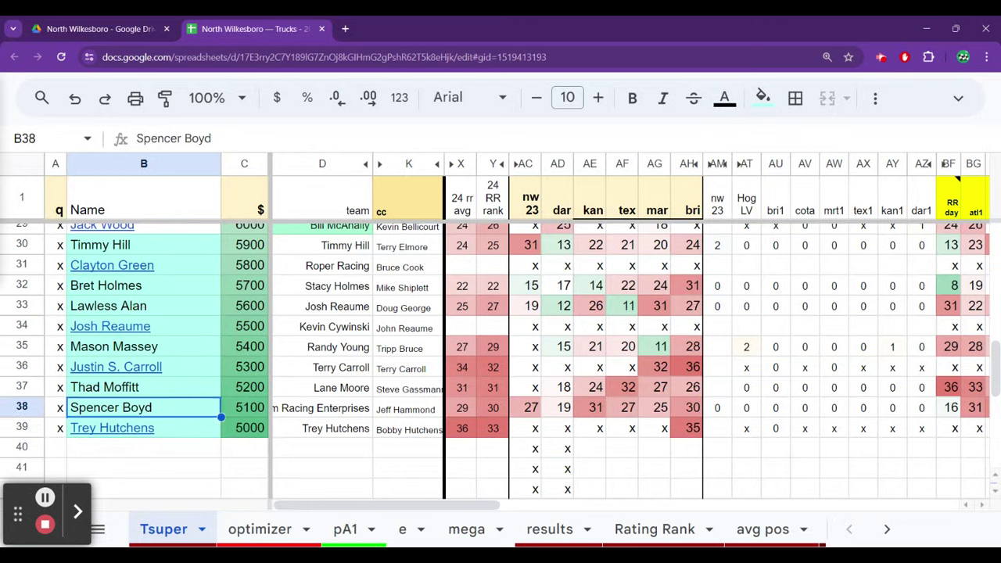
pyautogui.click(143, 388)
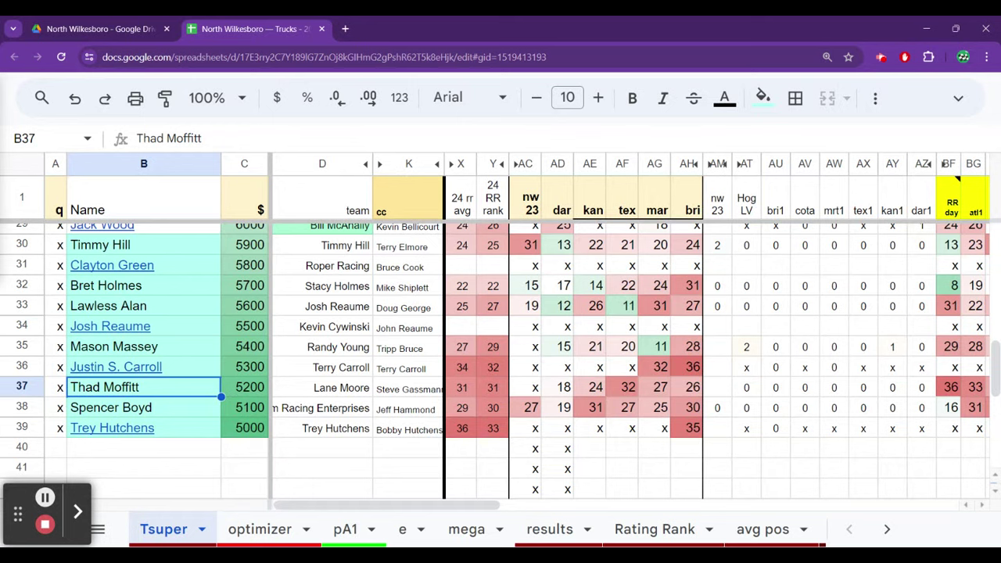
pyautogui.press('Down')
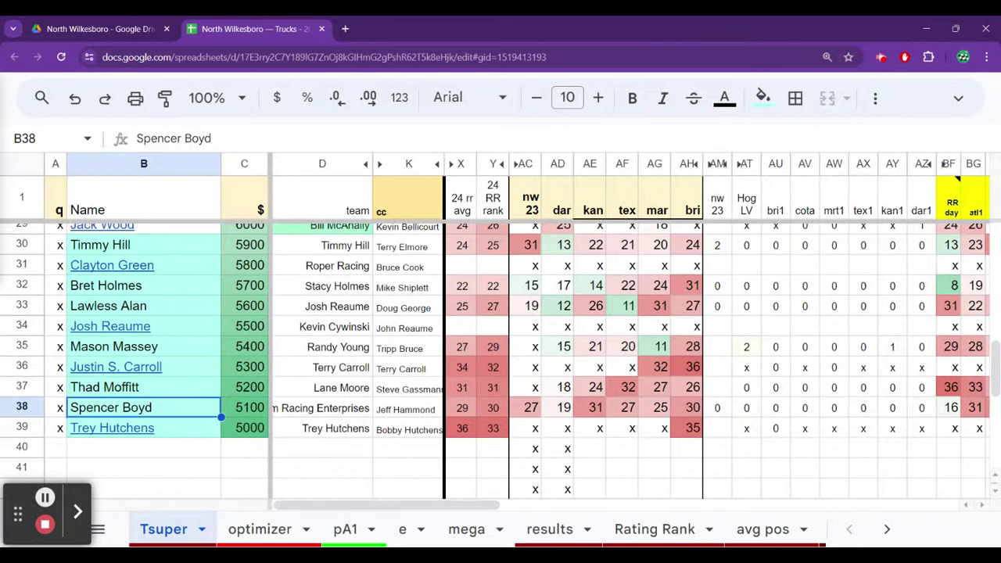
# - Review the stats of the driver in row 37, from the salary column across to the nw t5% column
pyautogui.press('Up')
pyautogui.press('Right')
pyautogui.press('Right')
pyautogui.press('Right')
pyautogui.press('Right')
pyautogui.press('Right')
pyautogui.press('Right')
pyautogui.press('Right')
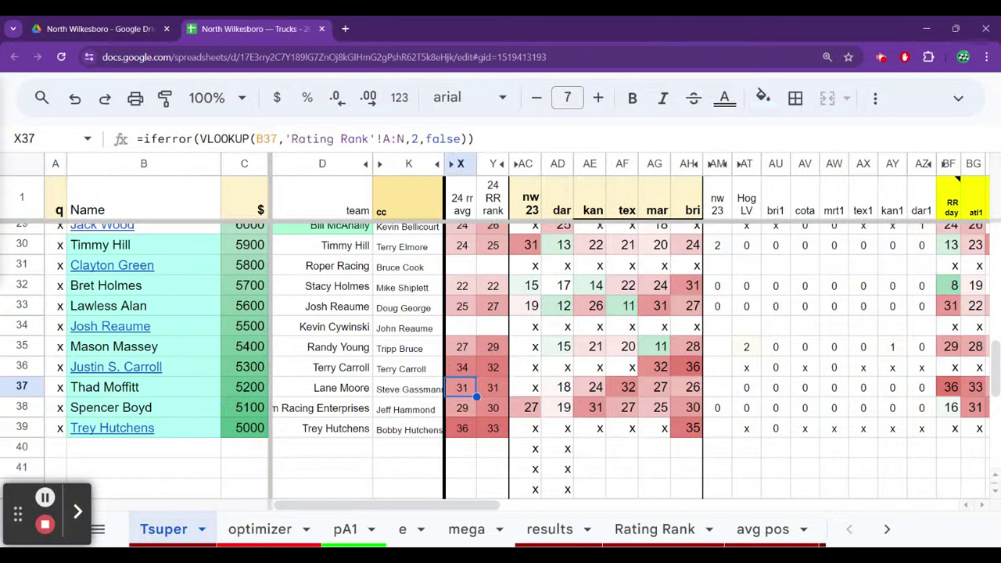
pyautogui.press('Right')
pyautogui.press('Right')
pyautogui.press('Right')
pyautogui.press('Right')
pyautogui.press('Right')
pyautogui.press('Right')
pyautogui.press('Right')
pyautogui.press('Right')
pyautogui.press('Right')
pyautogui.press('Right')
pyautogui.press('Right')
pyautogui.press('Right')
pyautogui.press('Right')
pyautogui.press('Right')
pyautogui.press('Right')
pyautogui.press('Right')
pyautogui.press('Right')
pyautogui.press('Right')
pyautogui.press('Right')
pyautogui.press('Right')
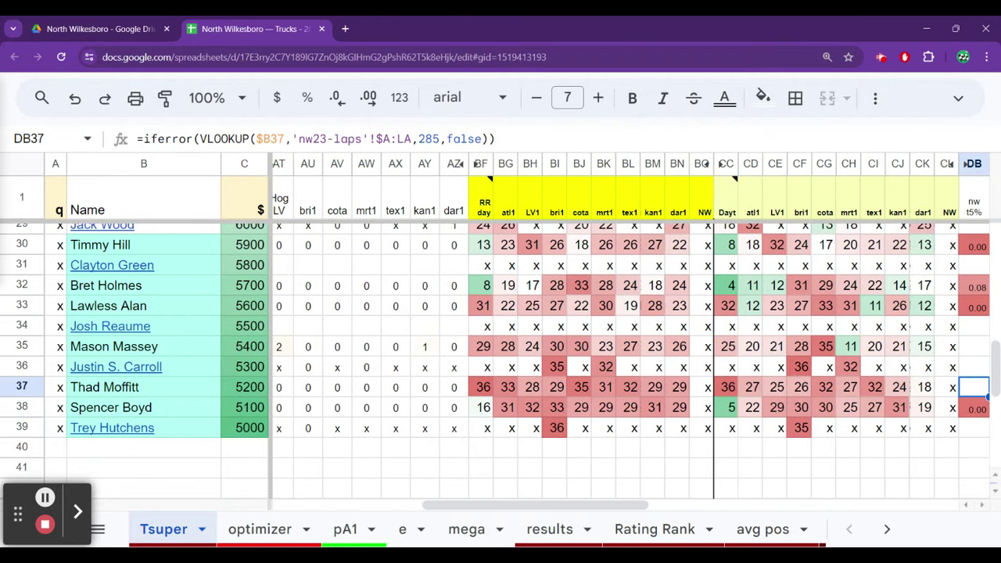
# - Examine row 37's ratings in the yellow RR section, around the cota and mrt1 races
pyautogui.press('Left')
pyautogui.press('Left')
pyautogui.press('Left')
pyautogui.press('Left')
pyautogui.press('Left')
pyautogui.press('Left')
pyautogui.press('Left')
pyautogui.press('Left')
pyautogui.press('Left')
pyautogui.press('Left')
pyautogui.press('Left')
pyautogui.press('Left')
pyautogui.press('Left')
pyautogui.press('Left')
pyautogui.press('Left')
pyautogui.press('Left')
pyautogui.press('Right')
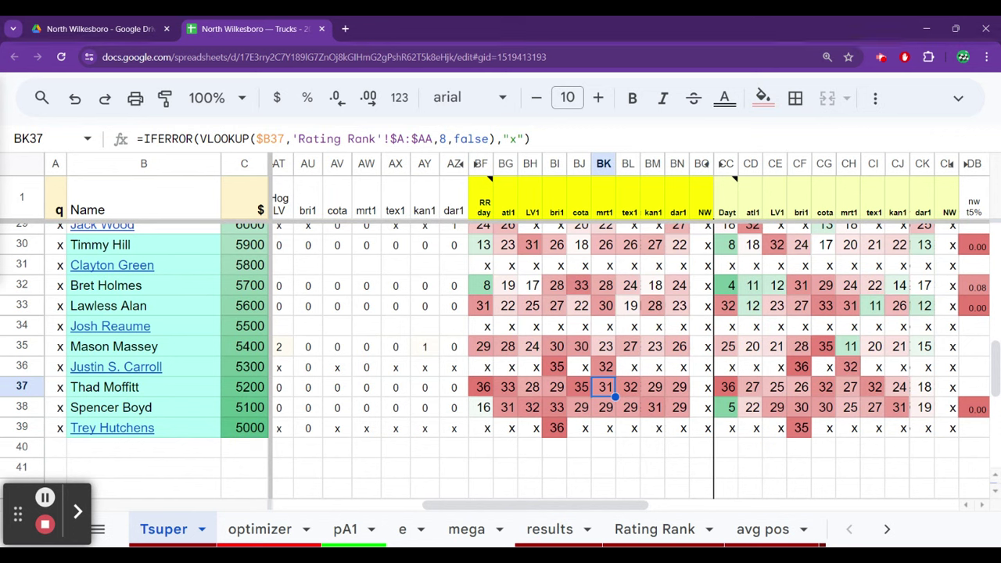
# - Review row 37 from the tex1 rating through the dar1 finish, comparing that finish with row 38's
pyautogui.press('Right')
pyautogui.press('Right')
pyautogui.press('Right')
pyautogui.press('Right')
pyautogui.press('Right')
pyautogui.press('Right')
pyautogui.press('Right')
pyautogui.press('Right')
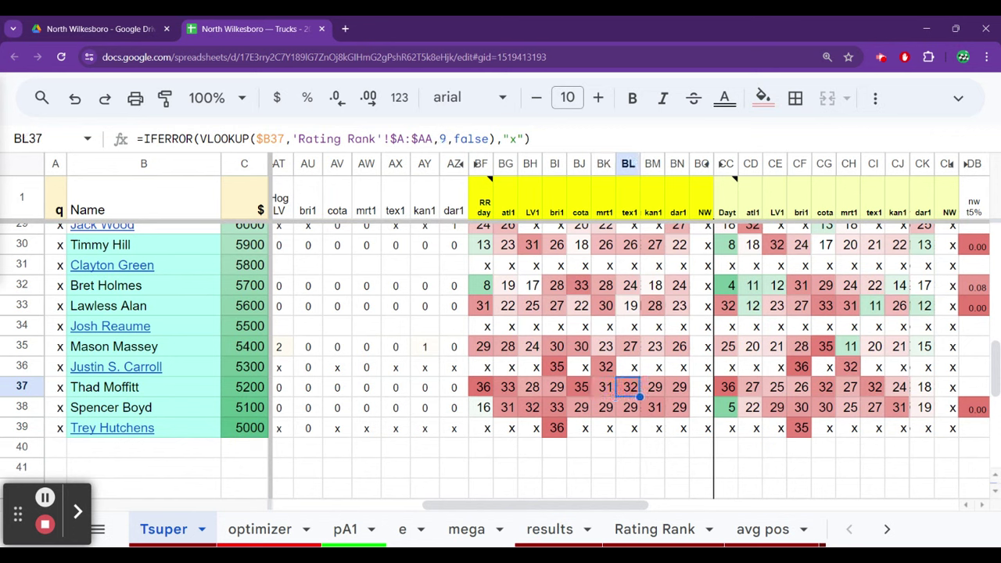
pyautogui.press('Right')
pyautogui.press('Right')
pyautogui.press('Right')
pyautogui.press('Right')
pyautogui.press('Right')
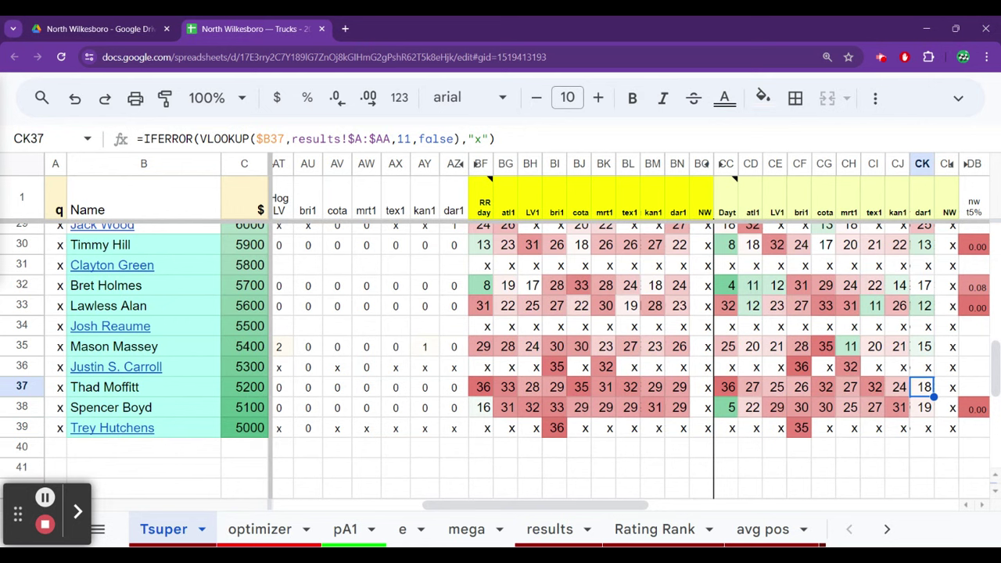
pyautogui.press('Left')
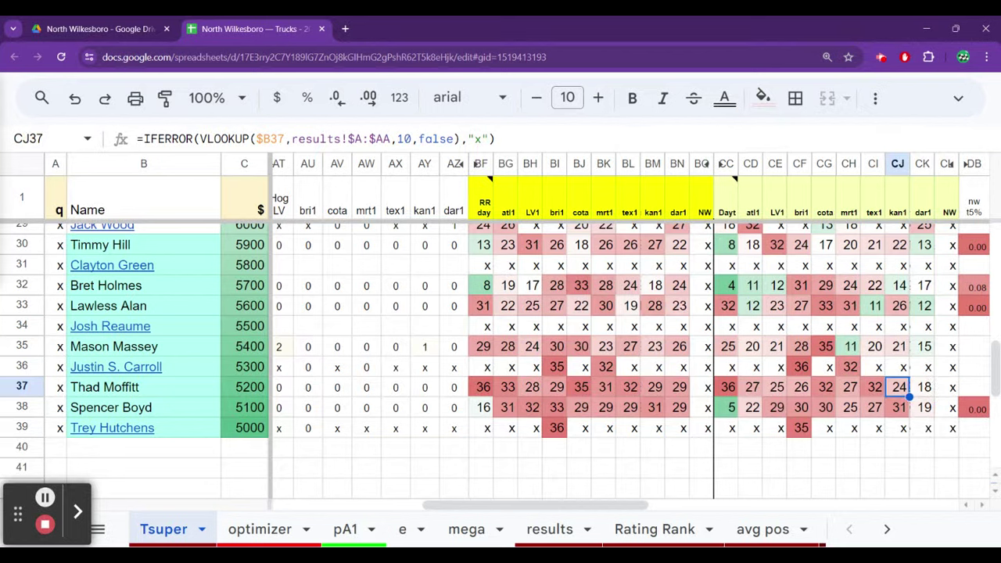
pyautogui.press('Right')
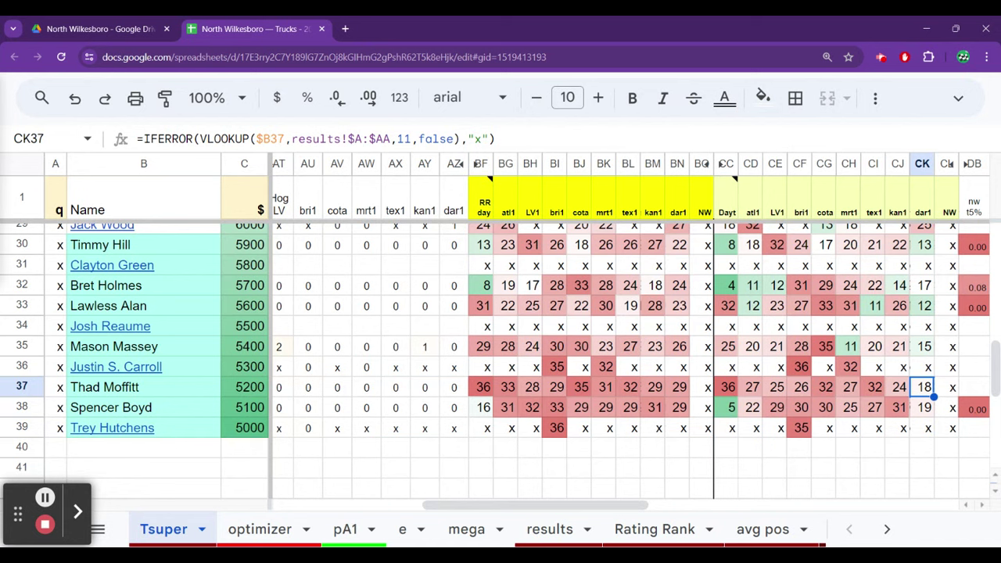
pyautogui.press('Down')
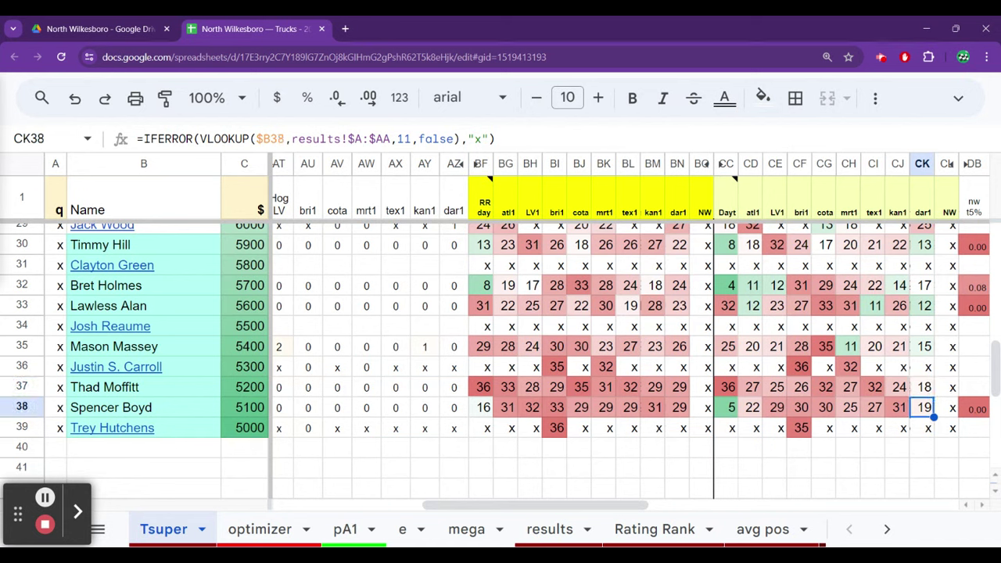
pyautogui.press('Up')
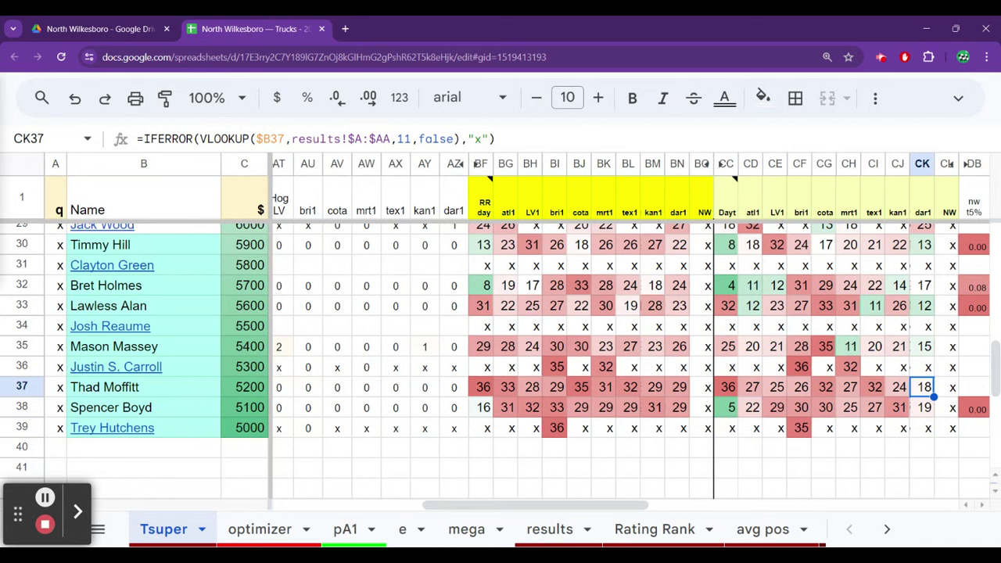
pyautogui.press('Left')
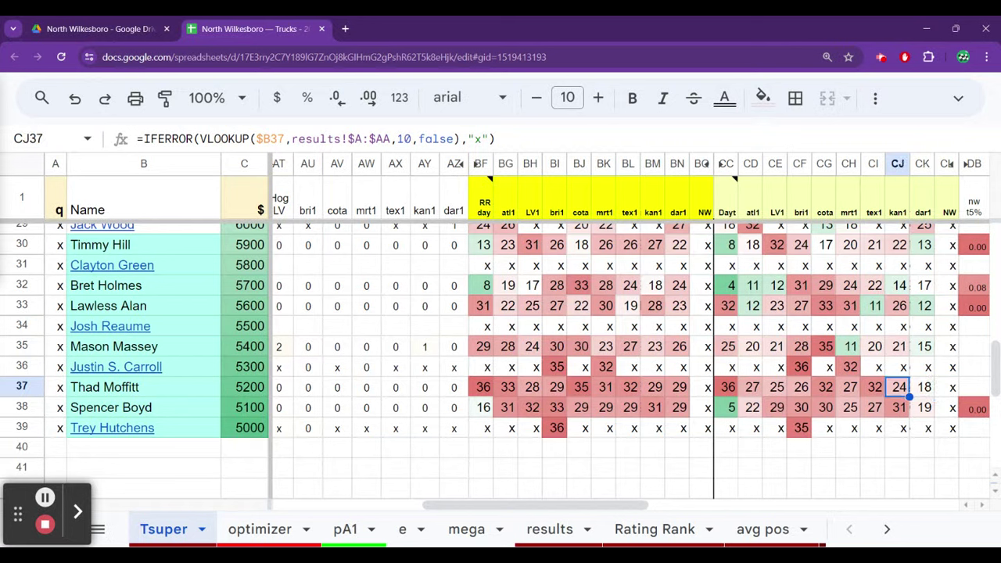
# - Examine row 37's finishing positions between LV1 and kan1, and compare the kan1 finish with row 38's
pyautogui.press('Left')
pyautogui.press('Left')
pyautogui.press('Left')
pyautogui.press('Left')
pyautogui.press('Left')
pyautogui.press('Right')
pyautogui.press('Right')
pyautogui.press('Right')
pyautogui.press('Right')
pyautogui.press('Right')
pyautogui.click(898, 408)
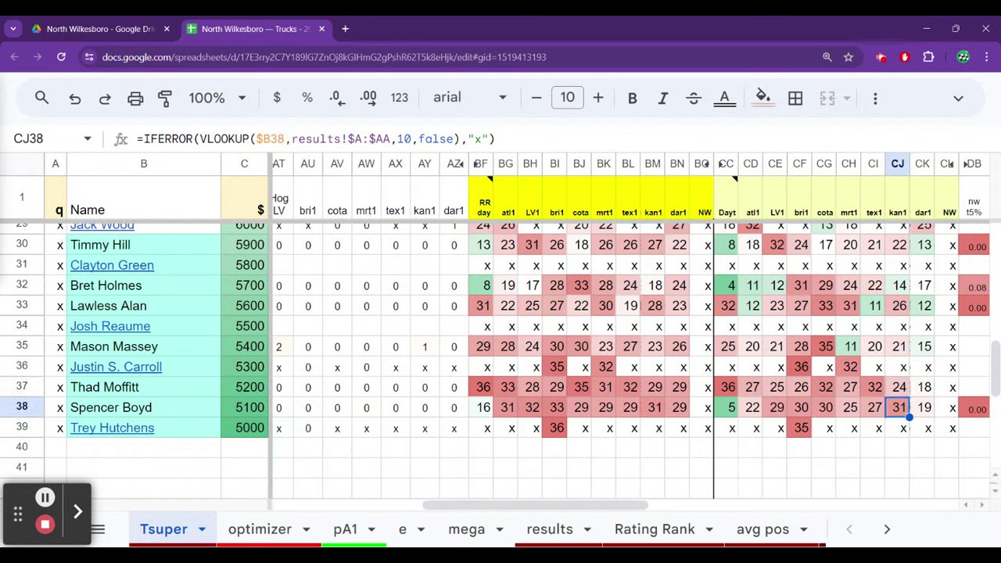
pyautogui.click(898, 387)
pyautogui.click(874, 387)
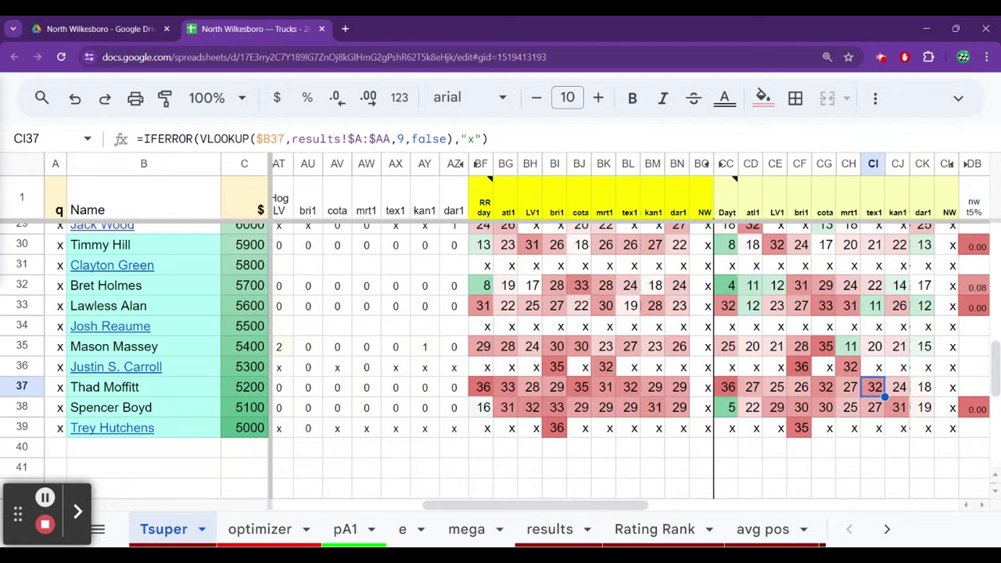
# - Review row 37's remaining finishes, ratings and laps-led figures back to the mar column
pyautogui.press('Left')
pyautogui.press('Left')
pyautogui.press('Left')
pyautogui.press('Left')
pyautogui.press('Left')
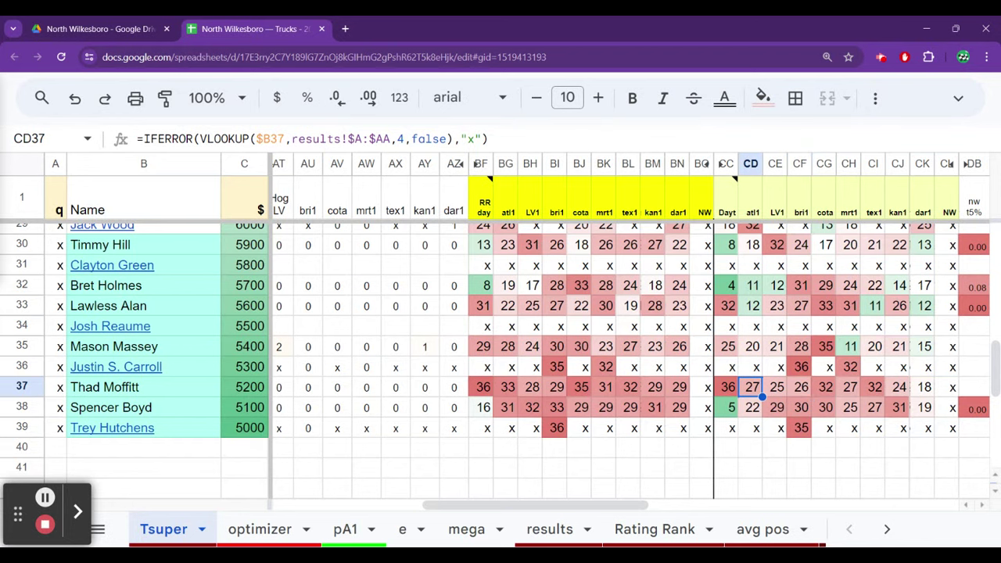
pyautogui.press('Left')
pyautogui.press('Left')
pyautogui.press('Left')
pyautogui.press('Left')
pyautogui.press('Left')
pyautogui.press('Left')
pyautogui.press('Left')
pyautogui.press('Left')
pyautogui.press('Left')
pyautogui.press('Left')
pyautogui.press('Left')
pyautogui.press('Left')
pyautogui.press('Left')
pyautogui.press('Left')
pyautogui.press('Left')
pyautogui.press('Left')
pyautogui.press('Left')
pyautogui.press('Left')
pyautogui.press('Left')
pyautogui.press('Left')
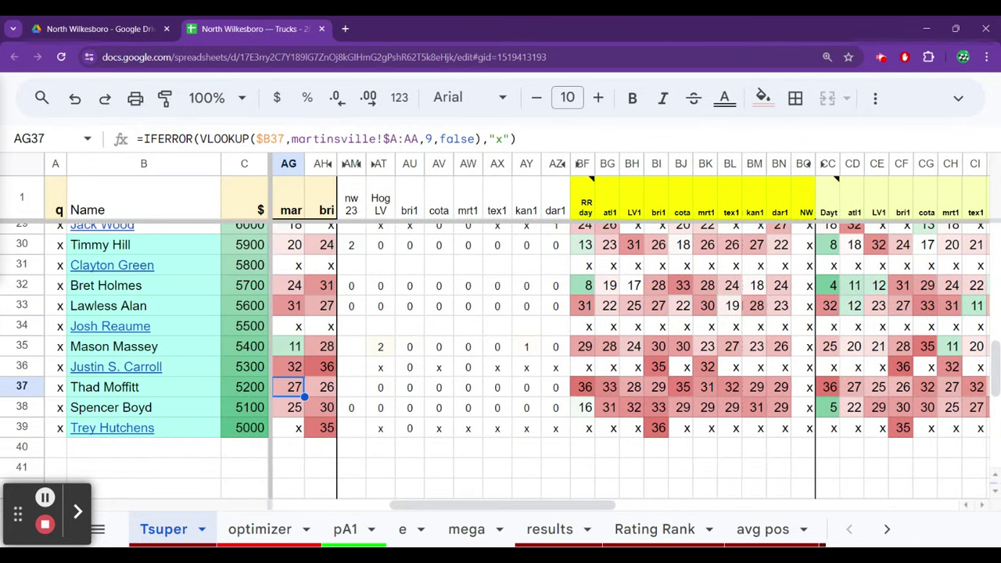
# - Review row 36 from the mar column across to nw t5%, and examine its mrt1 finish
pyautogui.press('Up')
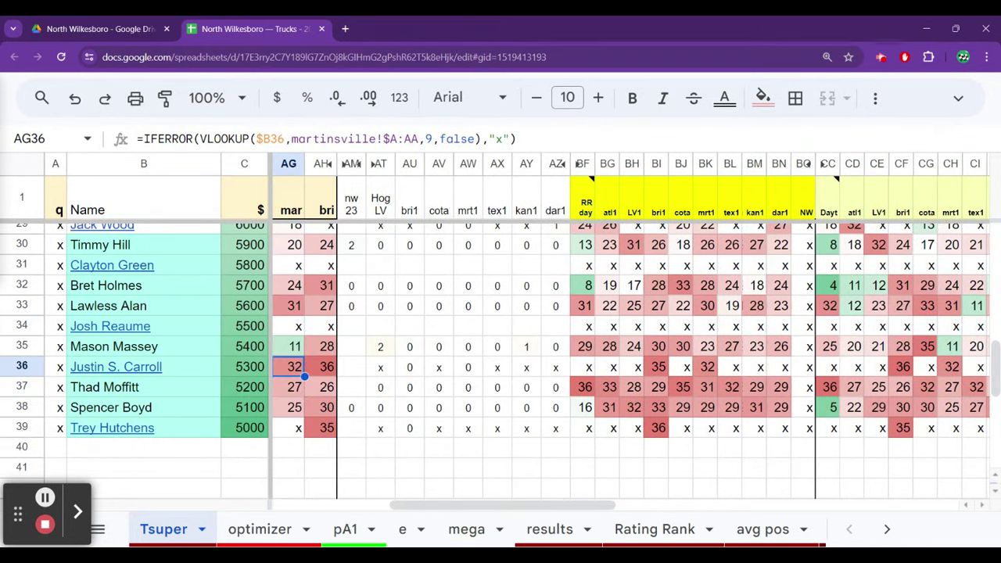
pyautogui.press('Right')
pyautogui.press('Right')
pyautogui.press('Right')
pyautogui.press('Right')
pyautogui.press('Right')
pyautogui.press('Right')
pyautogui.press('Right')
pyautogui.press('Right')
pyautogui.press('Right')
pyautogui.press('Right')
pyautogui.press('Right')
pyautogui.press('Right')
pyautogui.press('Right')
pyautogui.press('Right')
pyautogui.press('Right')
pyautogui.press('Right')
pyautogui.press('Right')
pyautogui.press('Right')
pyautogui.press('Right')
pyautogui.press('Right')
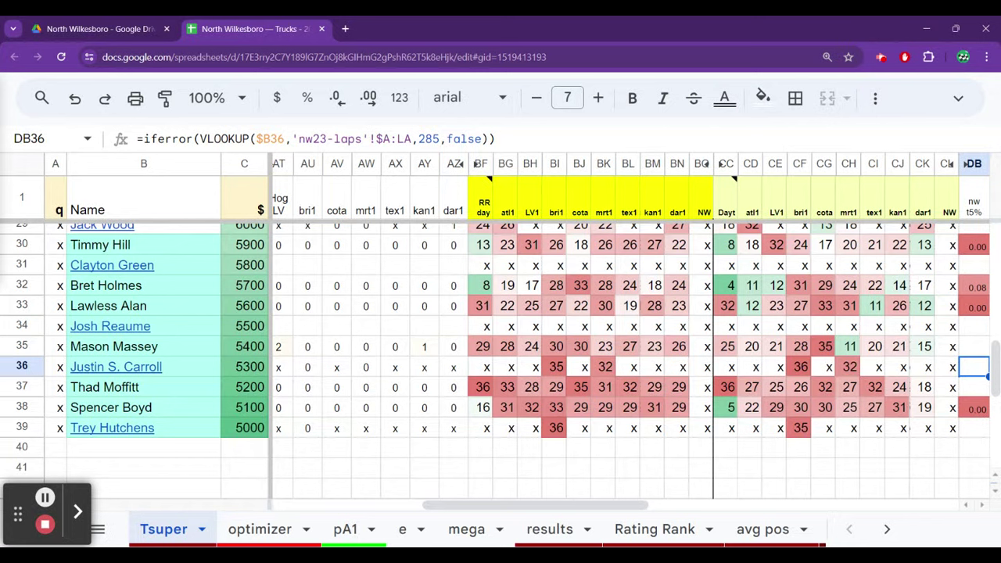
pyautogui.press('Left')
pyautogui.press('Left')
pyautogui.press('Left')
pyautogui.press('Left')
pyautogui.press('Left')
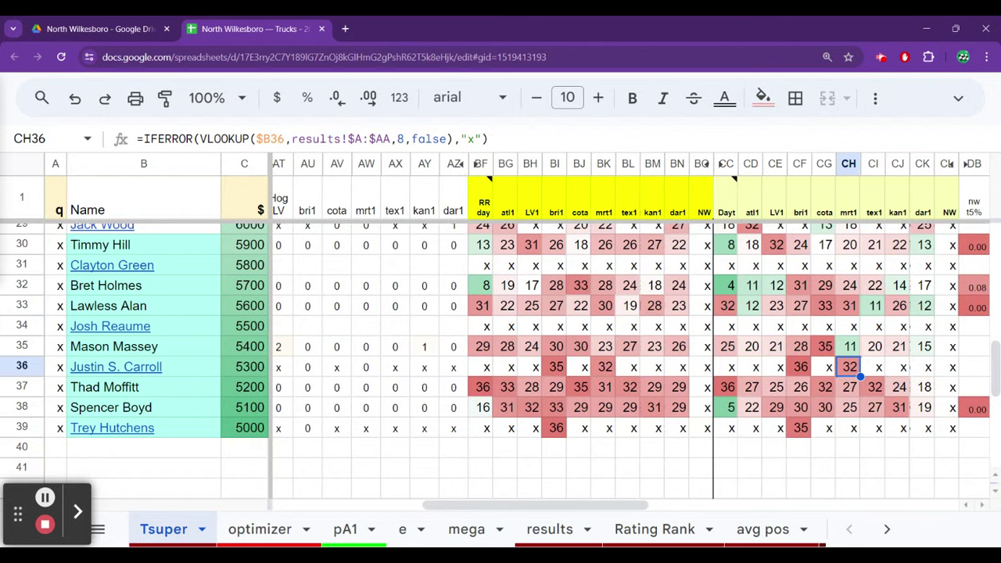
# - Compare the mrt1 finishes in column CH for the low-priced drivers from row 37 upward
pyautogui.click(850, 387)
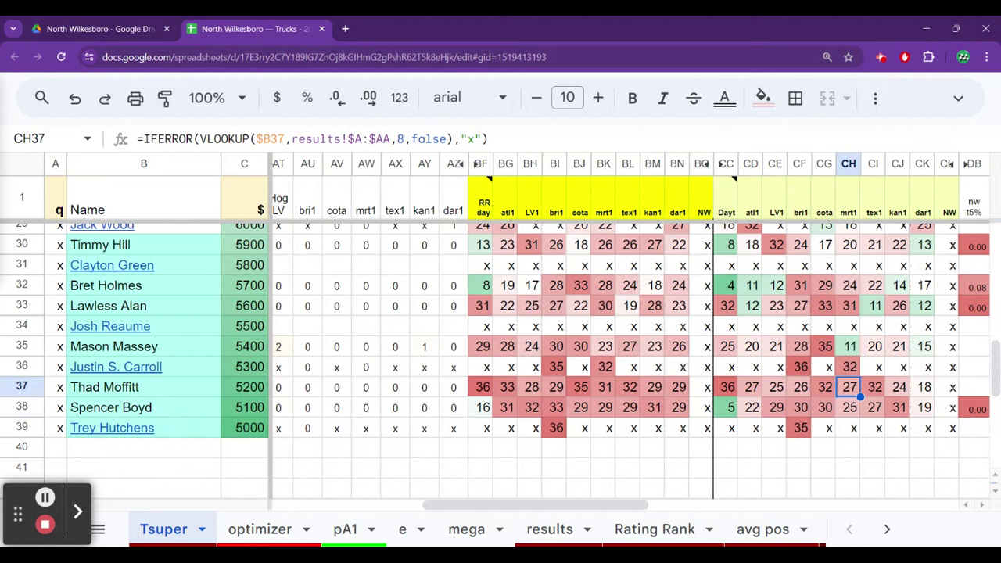
pyautogui.press('Up')
pyautogui.press('Up')
pyautogui.press('Up')
pyautogui.press('Up')
pyautogui.press('Up')
pyautogui.press('Up')
pyautogui.press('Up')
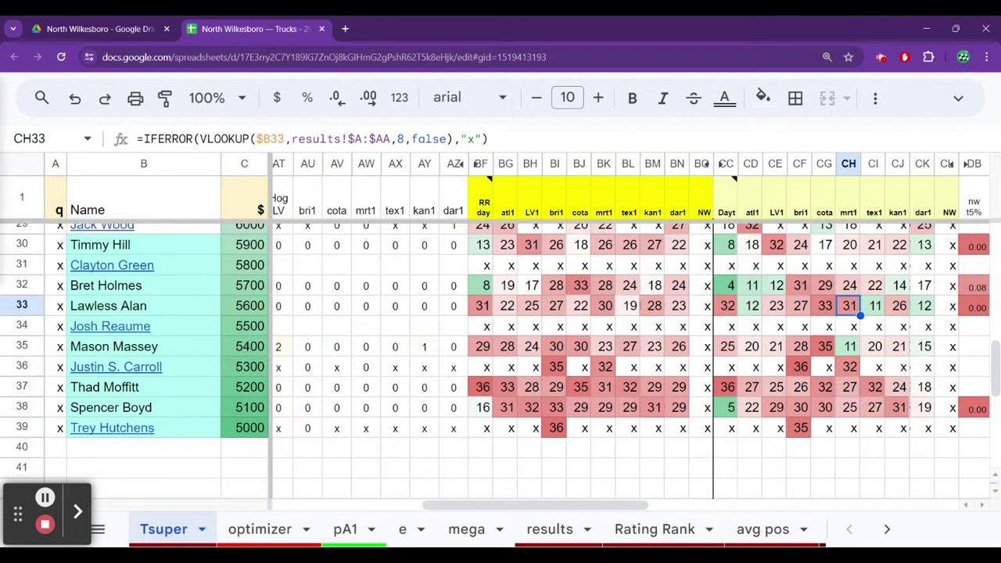
# - Compare the mrt1 finishes in column CH for the drivers in rows 33 through 38
pyautogui.press('Down')
pyautogui.press('Down')
pyautogui.press('Down')
pyautogui.press('Down')
pyautogui.press('Down')
pyautogui.press('Down')
pyautogui.press('Down')
pyautogui.press('Down')
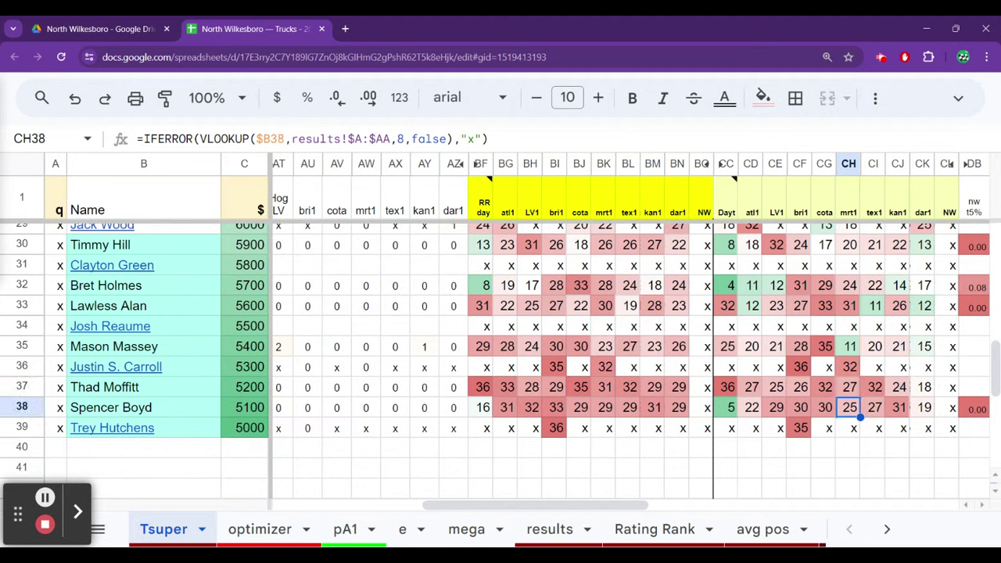
pyautogui.press('Up')
pyautogui.press('Up')
pyautogui.press('Up')
pyautogui.press('Up')
pyautogui.press('Up')
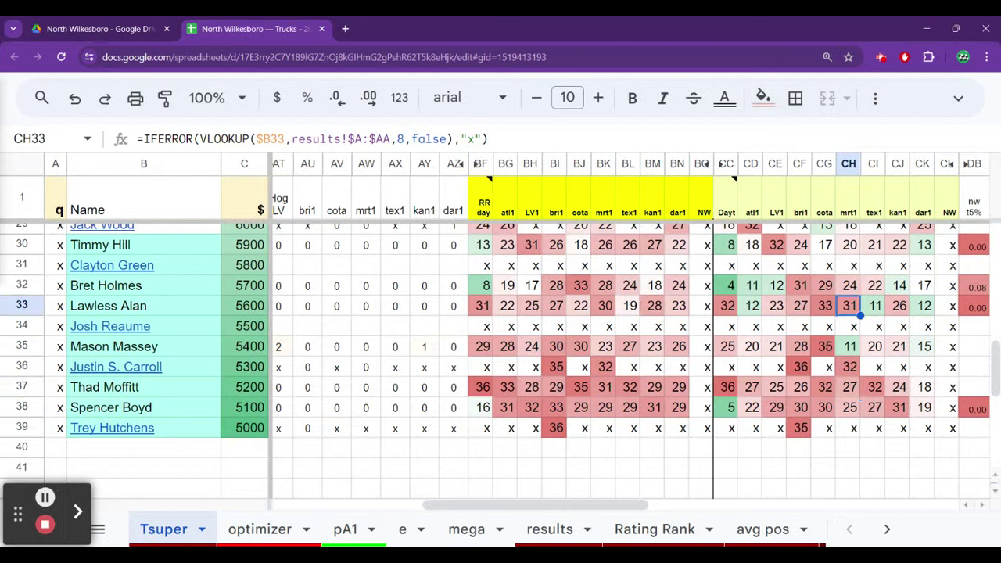
# - Examine the mrt1 finishes of rows 37, 36 and 35 against one another
pyautogui.press('Down')
pyautogui.press('Down')
pyautogui.press('Down')
pyautogui.press('Down')
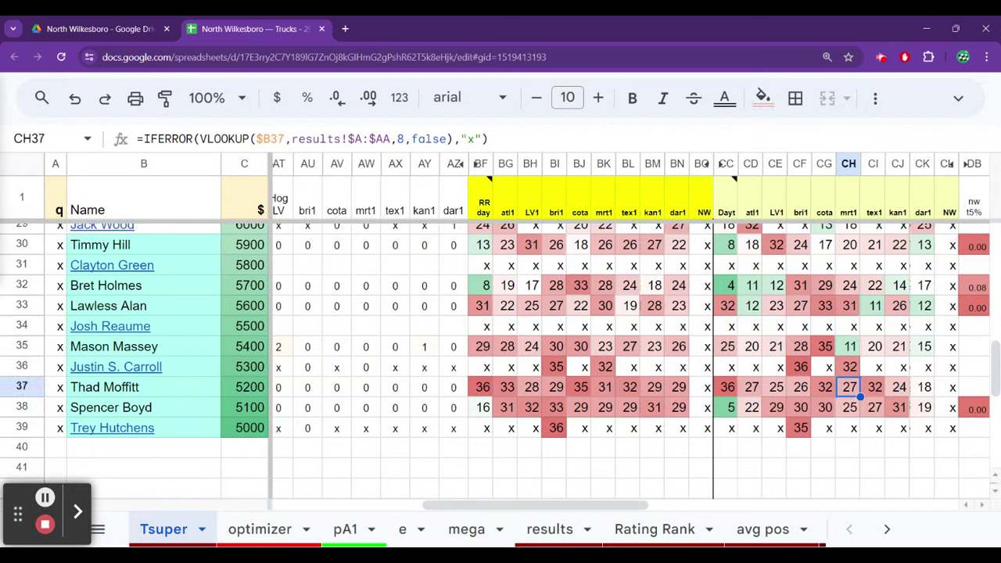
pyautogui.press('Up')
pyautogui.press('Down')
pyautogui.press('Up')
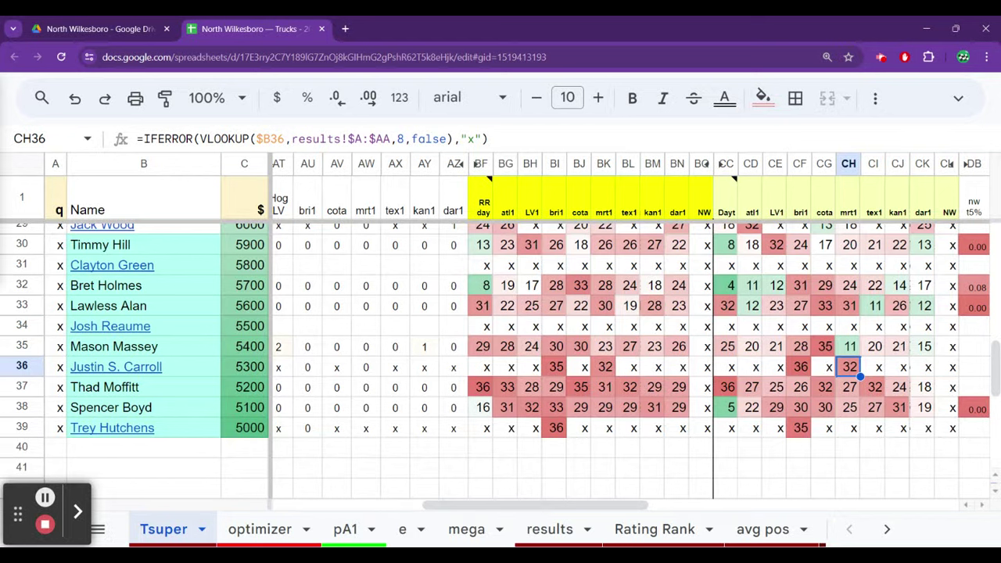
pyautogui.press('Up')
pyautogui.press('Down')
pyautogui.press('Up')
# - Review row 35's finishes back from mrt1 into the rating-rank columns, down to the mrt1 rating rank
pyautogui.press('Left')
pyautogui.press('Left')
pyautogui.press('Left')
pyautogui.press('Left')
pyautogui.press('Left')
pyautogui.press('Left')
pyautogui.press('Left')
pyautogui.press('Left')
pyautogui.press('Left')
pyautogui.press('Left')
pyautogui.press('Left')
pyautogui.press('Left')
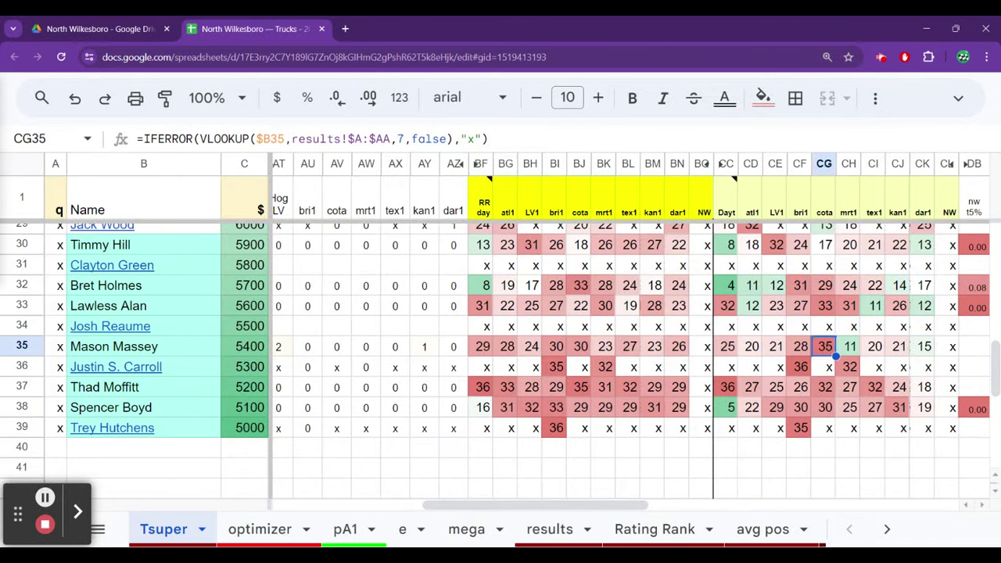
pyautogui.press('Right')
pyautogui.press('Right')
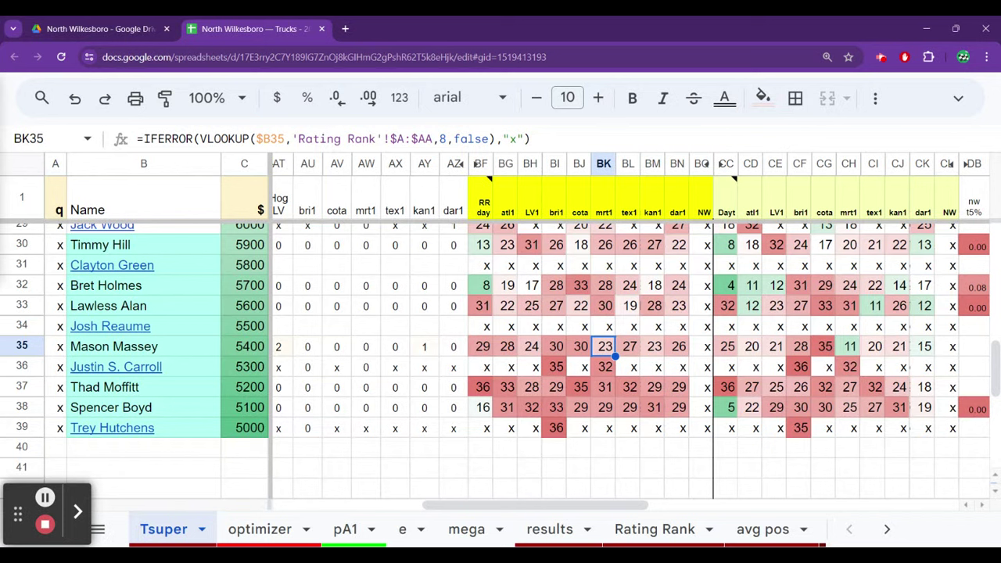
# - Review row 35 from the mrt1 rating rank across to the dar1 finish in column CK
pyautogui.press('Right')
pyautogui.press('Right')
pyautogui.press('Right')
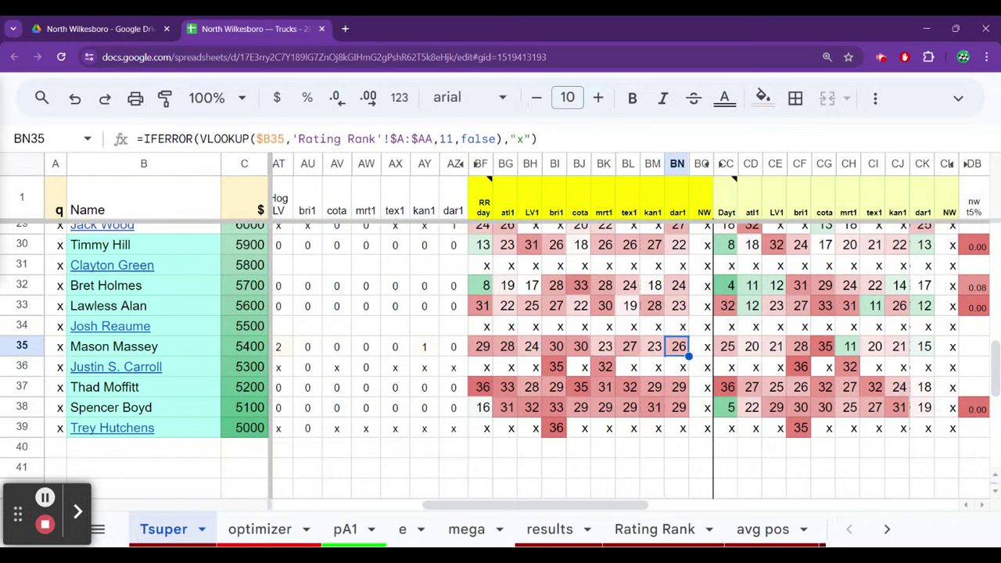
pyautogui.press('Right')
pyautogui.press('Right')
pyautogui.press('Right')
pyautogui.press('Right')
pyautogui.press('Right')
pyautogui.press('Right')
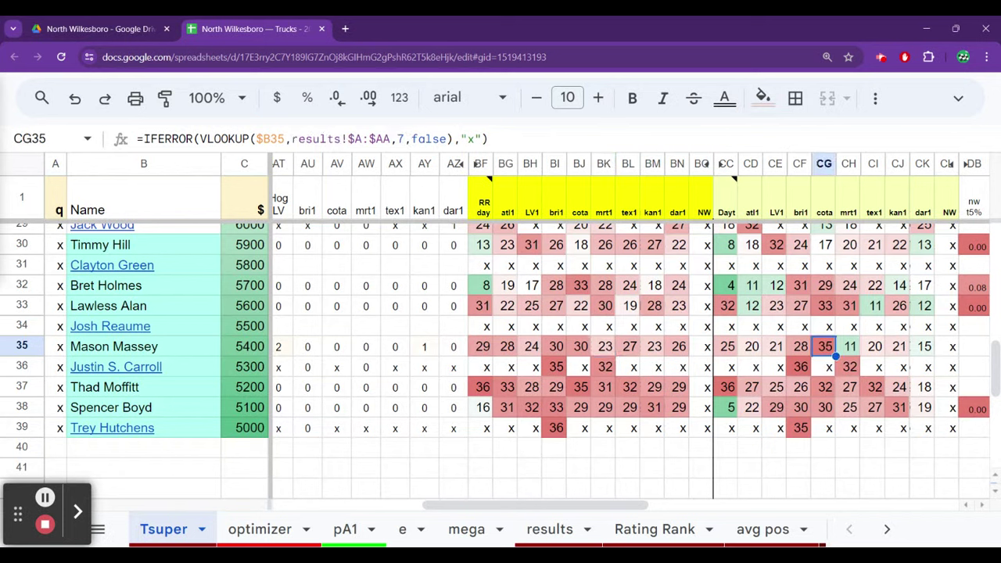
pyautogui.press('Right')
pyautogui.press('Right')
pyautogui.press('Right')
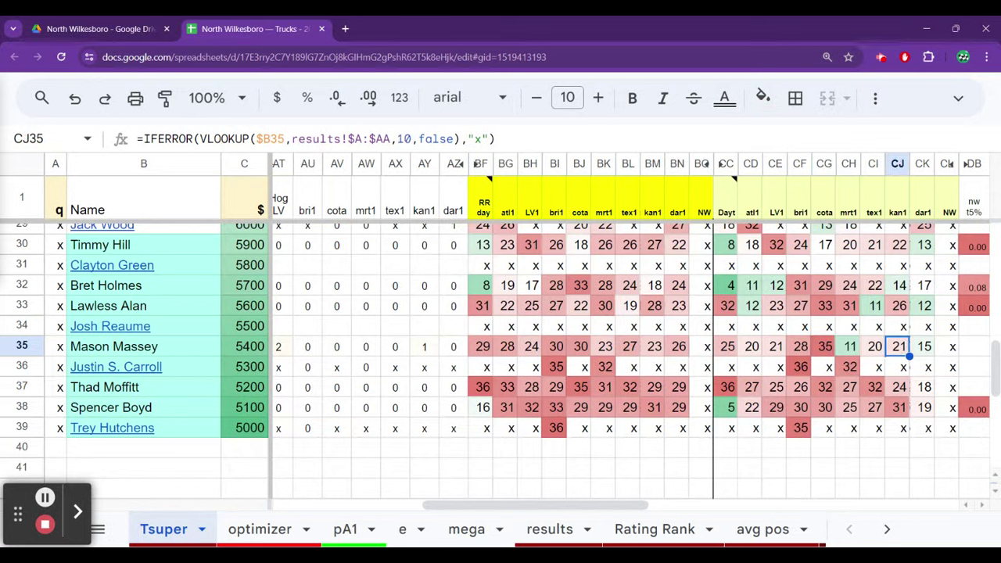
pyautogui.press('Right')
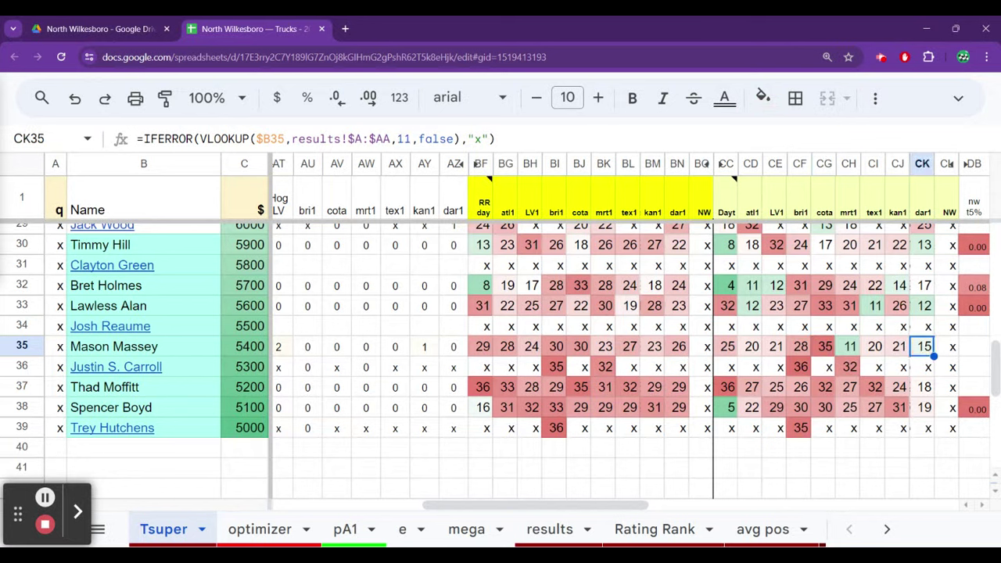
# - Recheck row 35's mrt1 and LV1 finishes, and go back to its mrt1 rating rank in column BK
pyautogui.press('Left')
pyautogui.press('Left')
pyautogui.press('Left')
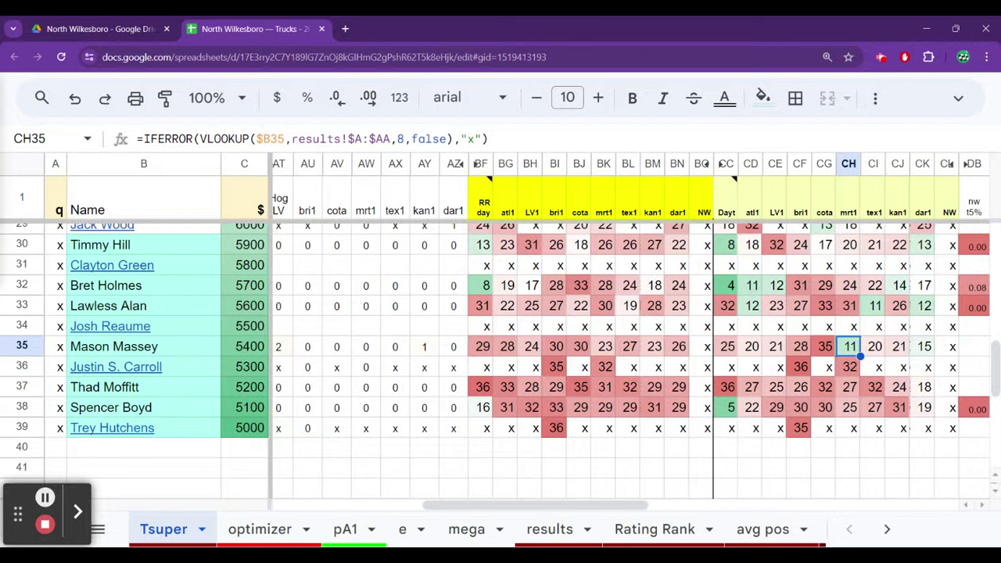
pyautogui.press('Left')
pyautogui.press('Left')
pyautogui.press('Left')
pyautogui.press('Left')
pyautogui.press('Left')
pyautogui.press('Left')
pyautogui.press('Left')
pyautogui.press('Left')
pyautogui.press('Left')
pyautogui.press('Left')
pyautogui.press('Left')
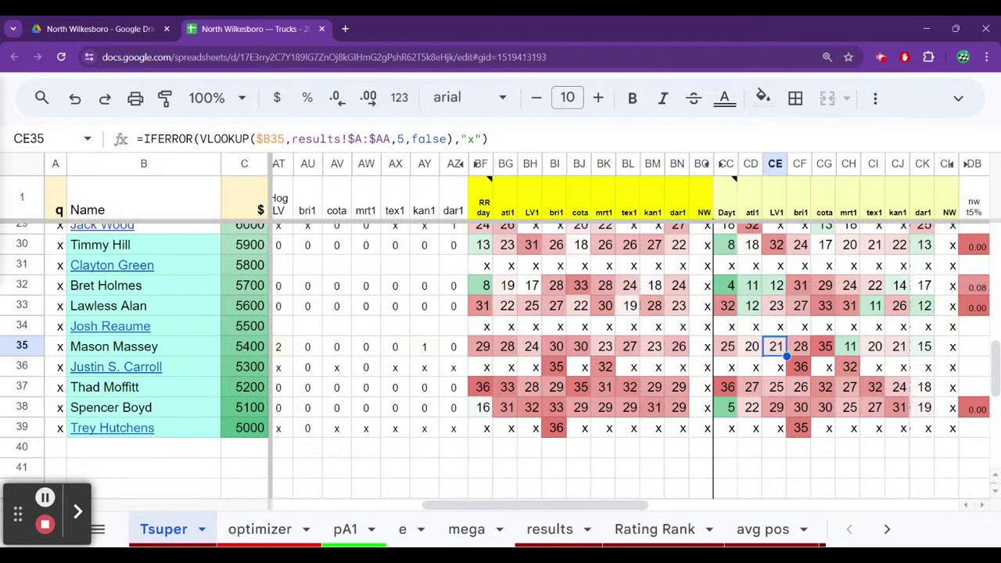
pyautogui.press('Right')
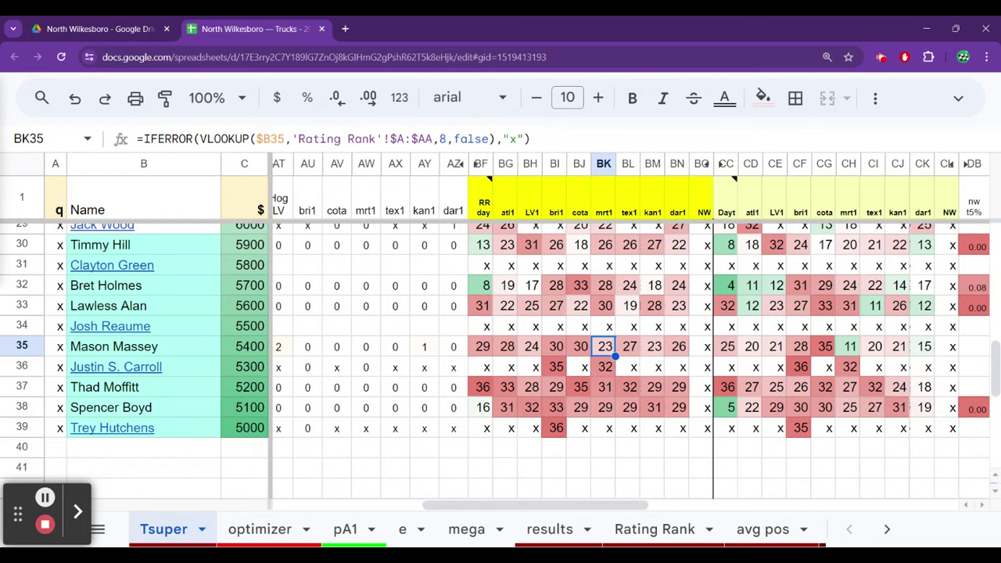
# - Compare row 35's rating ranks from mrt1 to dar1 with its early finishes up to LV1
pyautogui.press('Right')
pyautogui.press('Right')
pyautogui.press('Right')
pyautogui.press('Right')
pyautogui.press('Right')
pyautogui.press('Right')
pyautogui.press('Right')
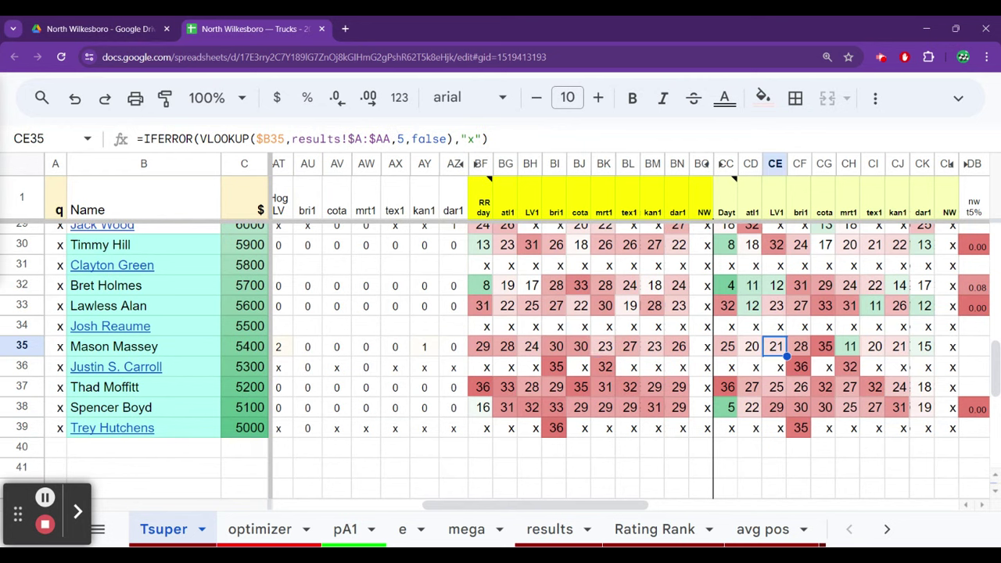
pyautogui.press('Left')
pyautogui.press('Left')
pyautogui.press('Left')
pyautogui.press('Left')
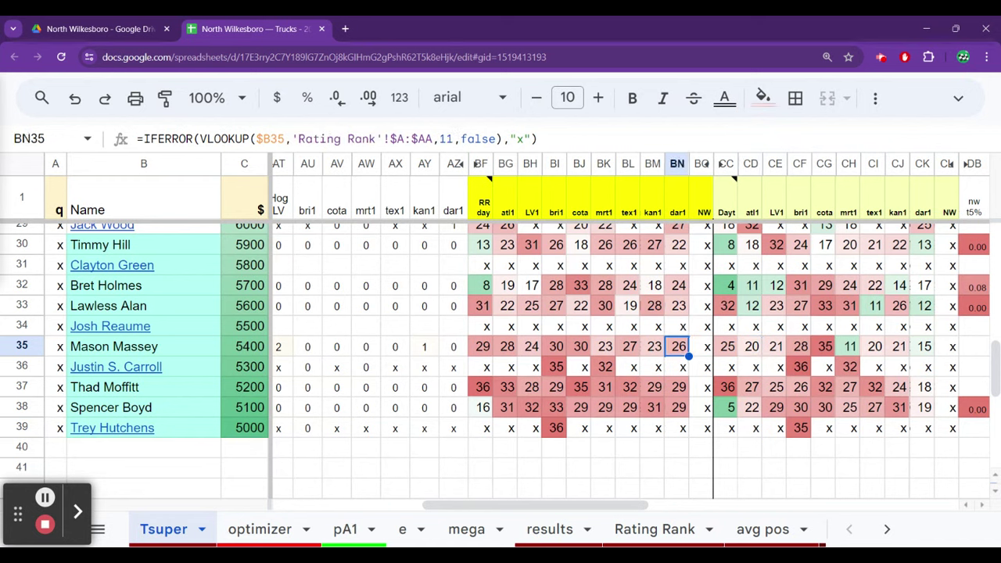
# - Review row 35's finishing positions from Dayt through dar1 in columns CC to CK
pyautogui.press('Right')
pyautogui.press('Right')
pyautogui.press('Right')
pyautogui.press('Right')
pyautogui.press('Right')
pyautogui.press('Right')
pyautogui.press('Right')
pyautogui.press('Right')
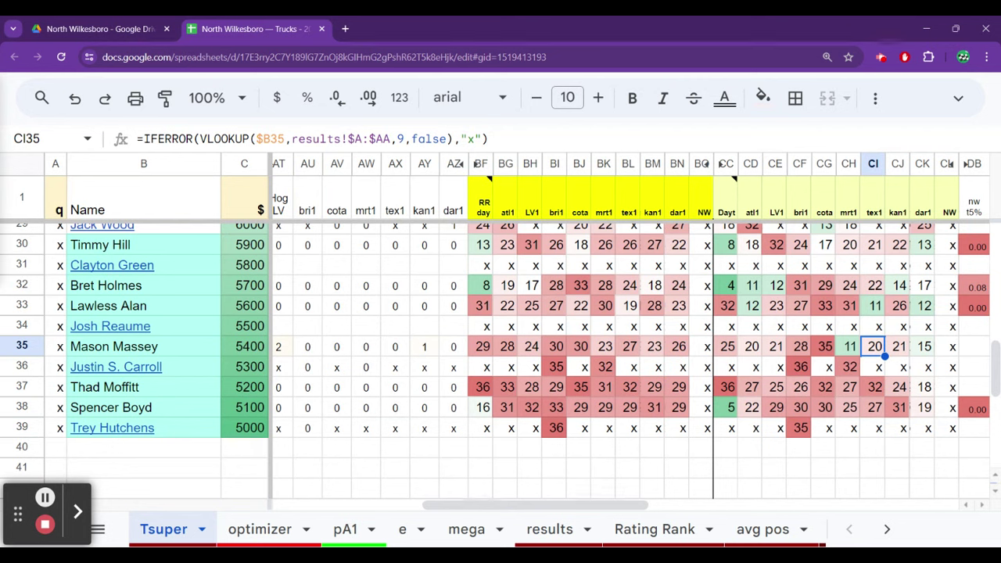
pyautogui.click(900, 346)
pyautogui.click(925, 346)
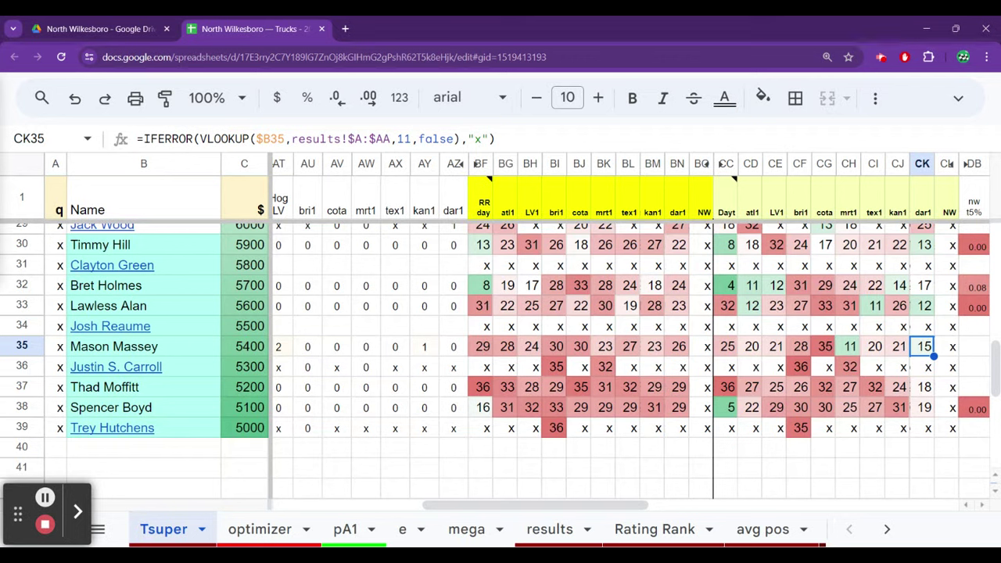
# - Look back over row 35's finishes from dar1 to LV1
pyautogui.press('Left')
pyautogui.press('Left')
pyautogui.press('Left')
pyautogui.press('Left')
pyautogui.press('Left')
pyautogui.press('Left')
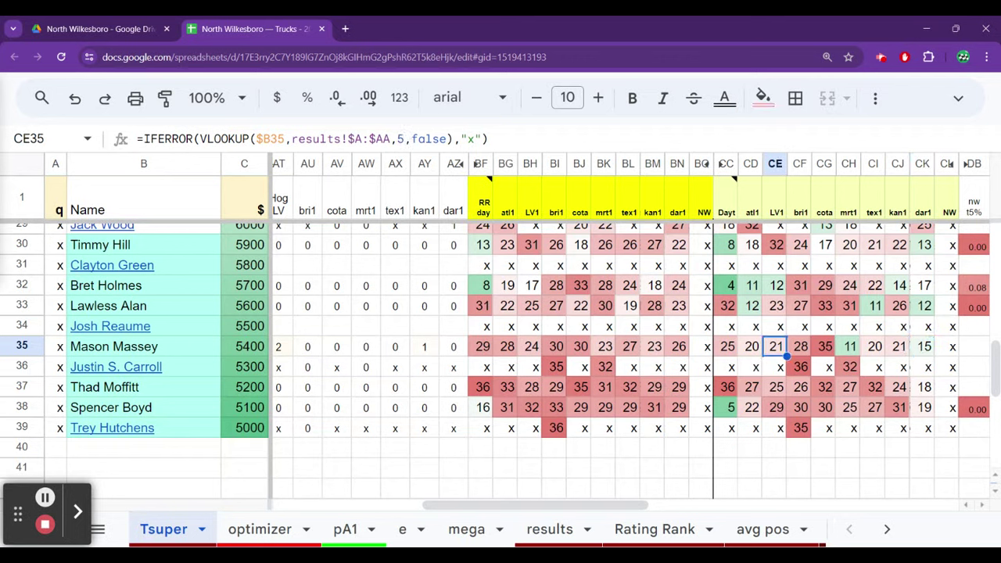
# - Review row 34 back to the driver's name, and examine the team and cc entries in columns D and K
pyautogui.press('Up')
pyautogui.press('Left')
pyautogui.press('Left')
pyautogui.press('Left')
pyautogui.press('Left')
pyautogui.press('Left')
pyautogui.press('Left')
pyautogui.press('Left')
pyautogui.press('Left')
pyautogui.press('Left')
pyautogui.press('Left')
pyautogui.press('Left')
pyautogui.press('Left')
pyautogui.press('Left')
pyautogui.press('Left')
pyautogui.press('Left')
pyautogui.press('Left')
pyautogui.press('Left')
pyautogui.press('Left')
pyautogui.press('Left')
pyautogui.press('Left')
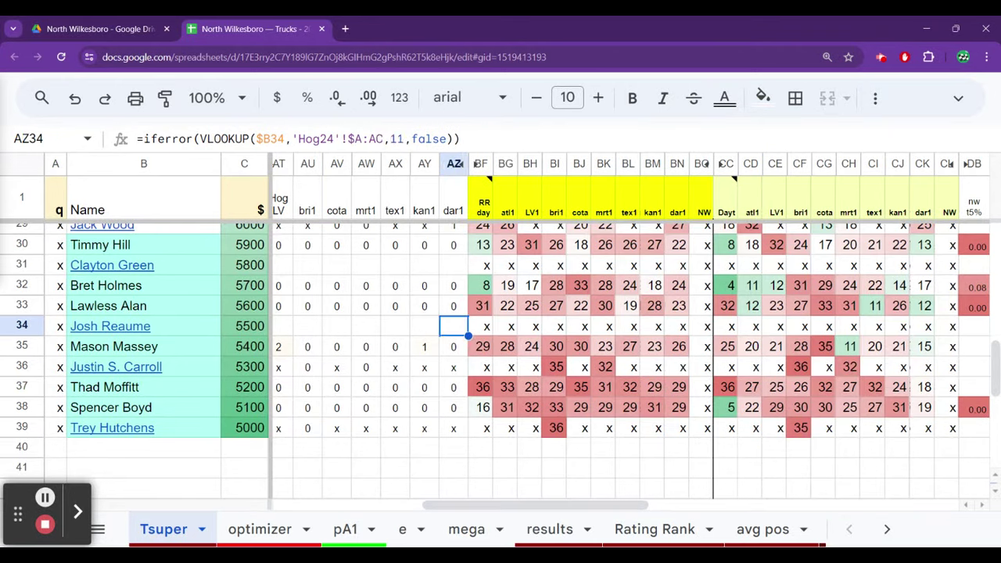
pyautogui.press('Left')
pyautogui.press('Left')
pyautogui.press('Left')
pyautogui.press('Left')
pyautogui.press('Right')
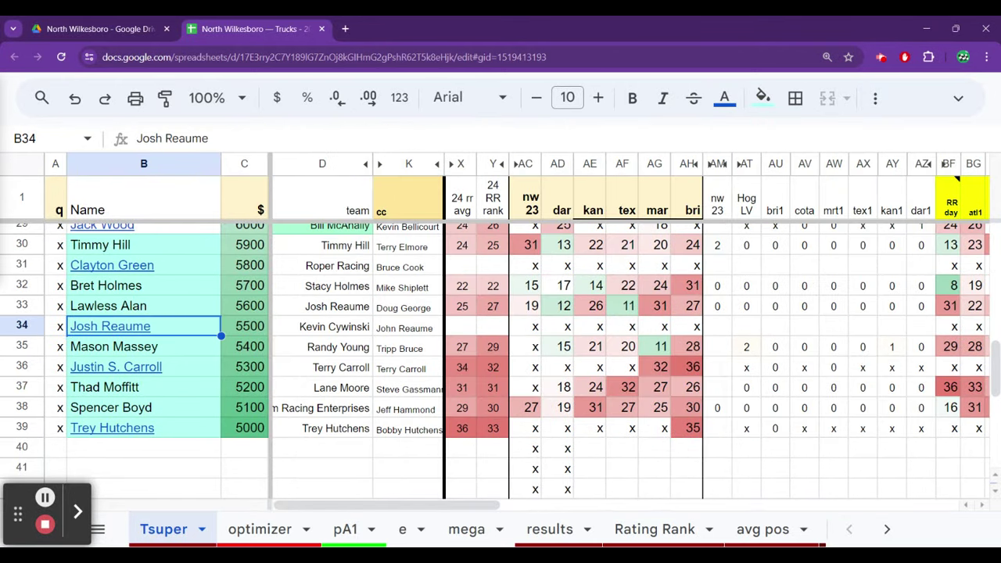
pyautogui.press('Right')
pyautogui.press('Right')
pyautogui.press('Right')
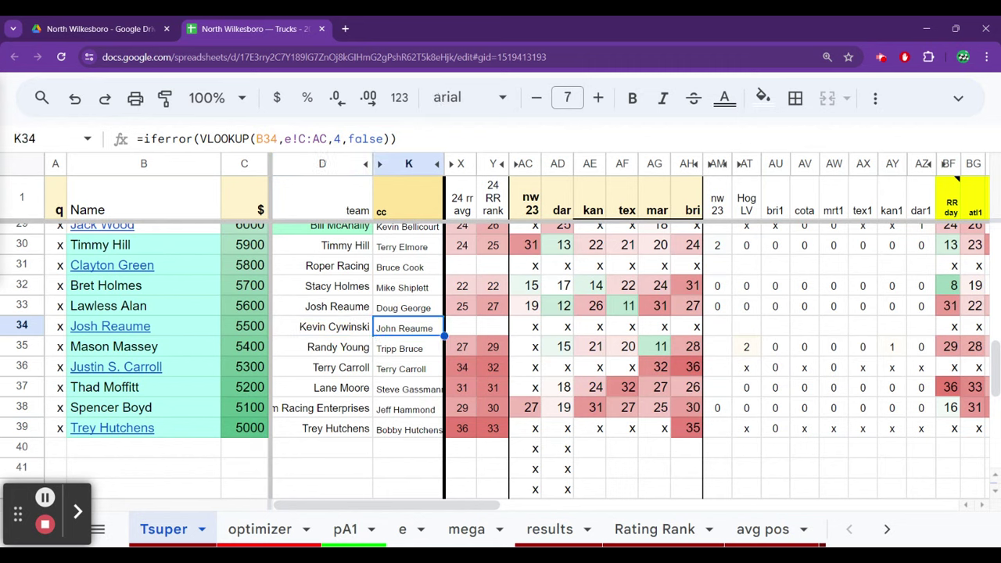
# - Recheck row 34's name and team, and view the cc entries in column K down to row 37
pyautogui.click(143, 326)
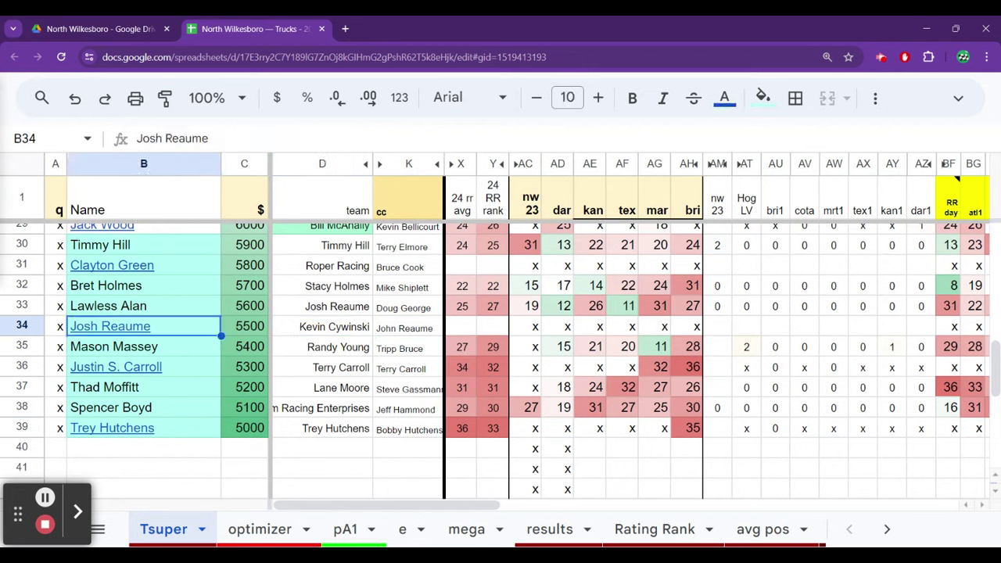
pyautogui.press('Right')
pyautogui.press('Right')
pyautogui.press('Right')
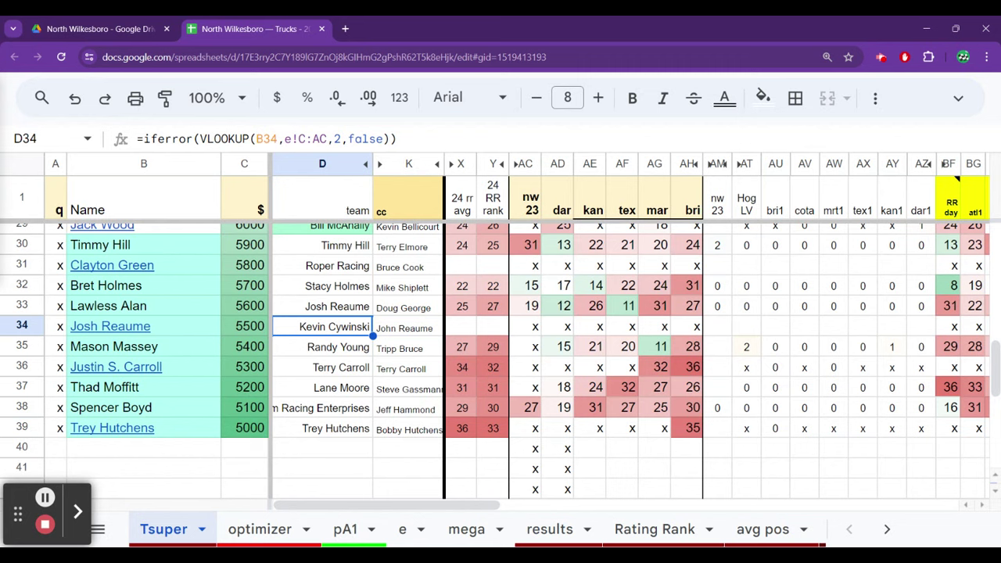
pyautogui.press('Down')
pyautogui.press('Down')
pyautogui.press('Down')
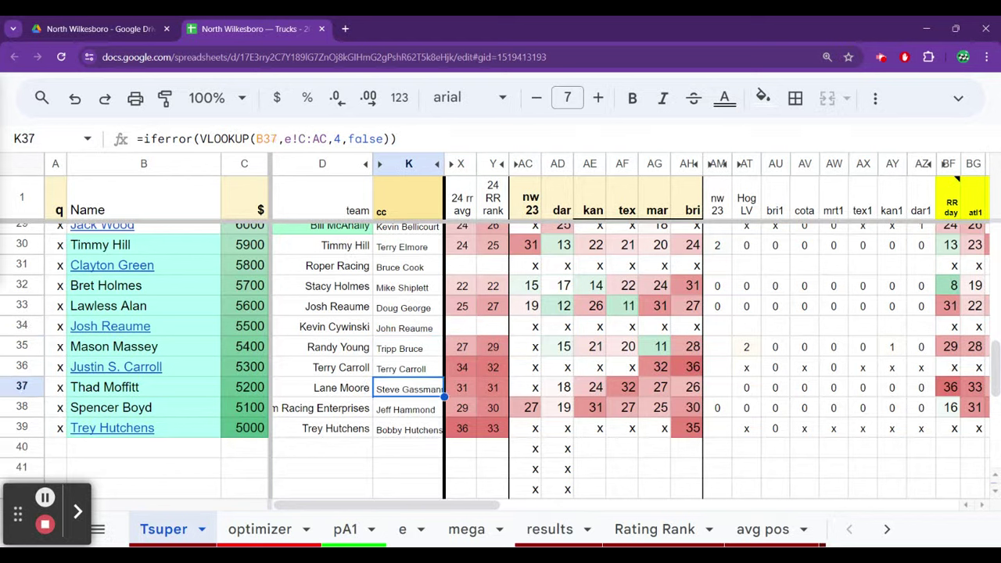
# - Compare the cc entries in column K from row 38 back up to row 34
pyautogui.press('Down')
pyautogui.press('Up')
pyautogui.press('Up')
pyautogui.press('Up')
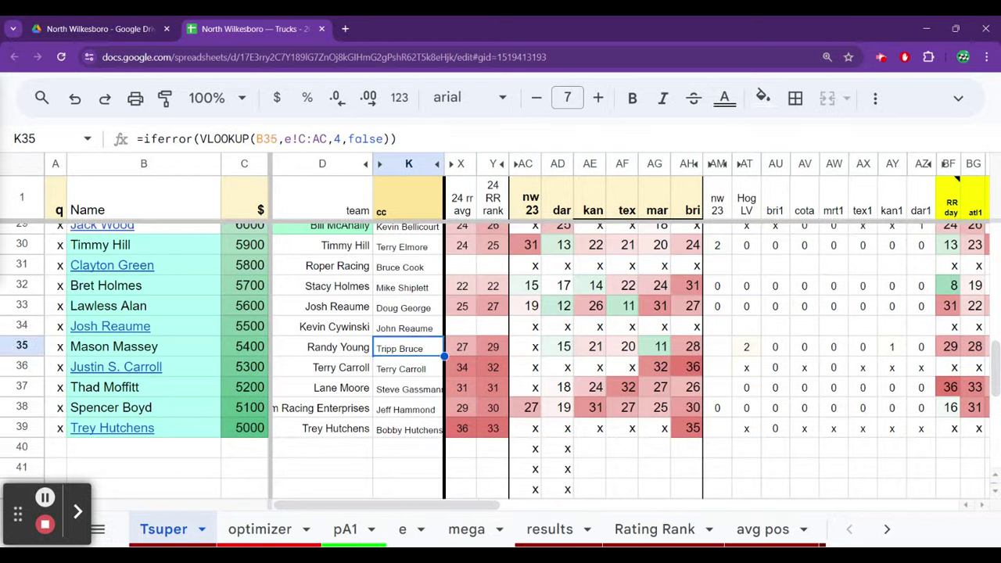
pyautogui.press('Up')
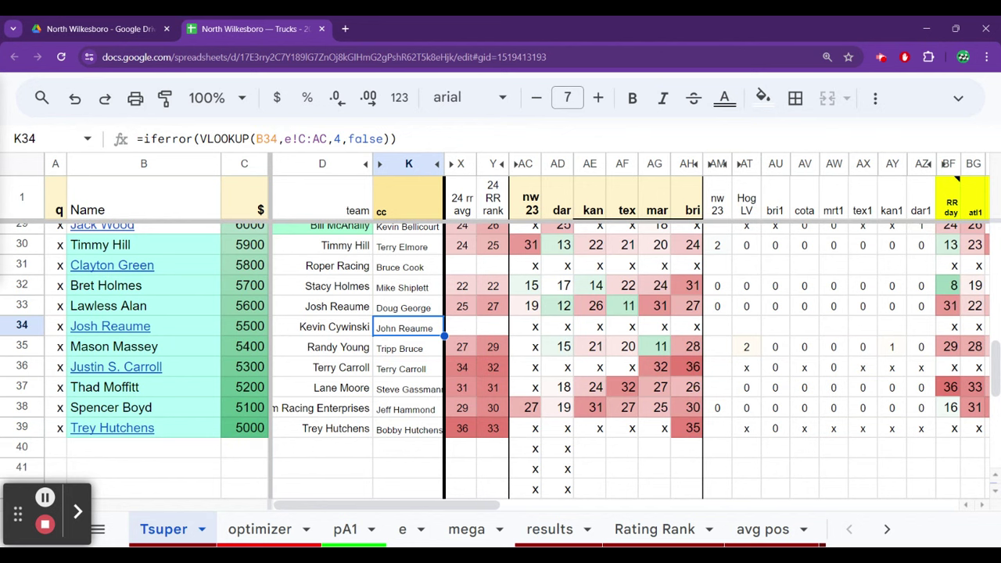
# - Go over the cc entries for rows 35 to 38, and return to row 34's in K34
pyautogui.press('Down')
pyautogui.press('Down')
pyautogui.press('Down')
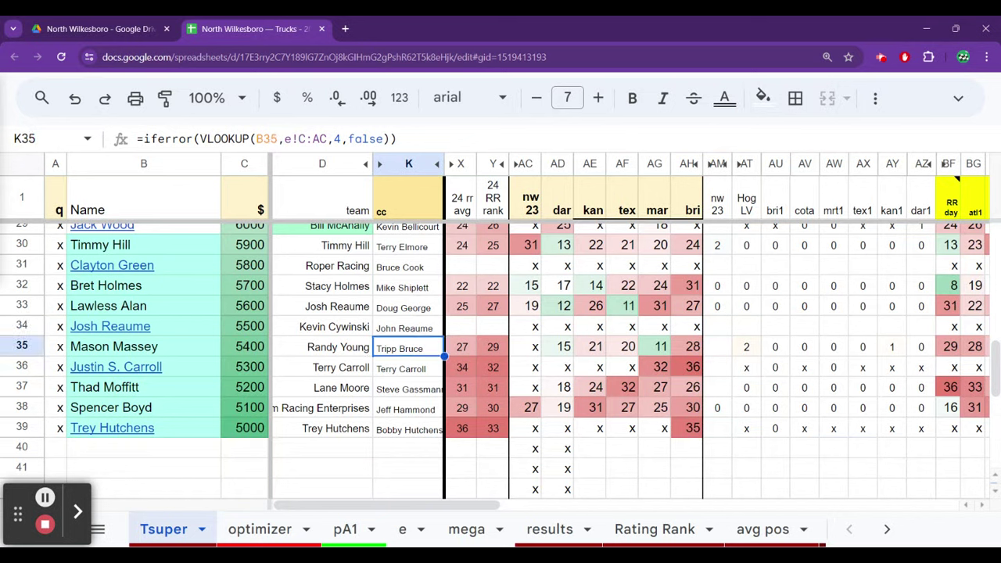
pyautogui.press('Down')
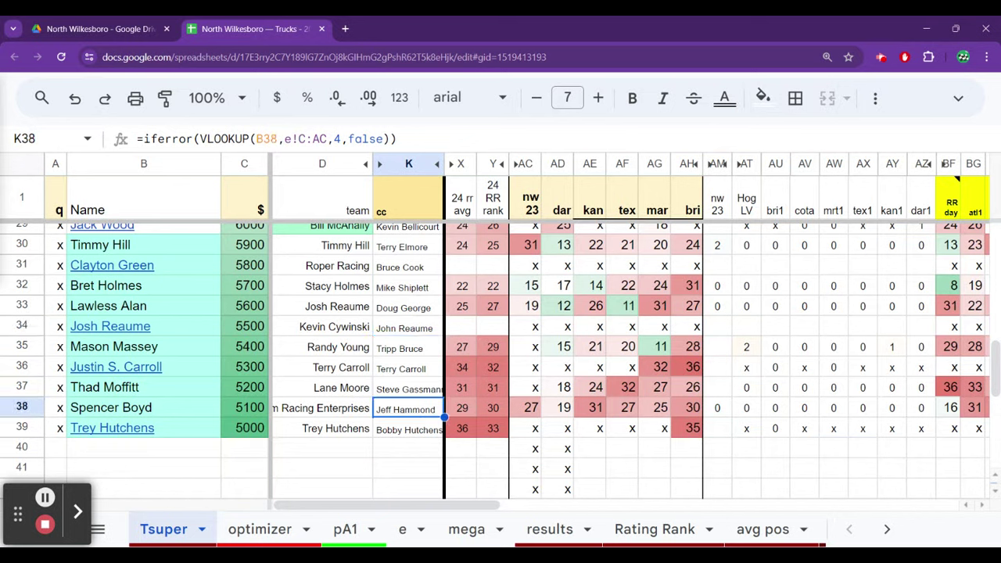
pyautogui.press('Up')
pyautogui.press('Up')
pyautogui.press('Up')
pyautogui.press('Up')
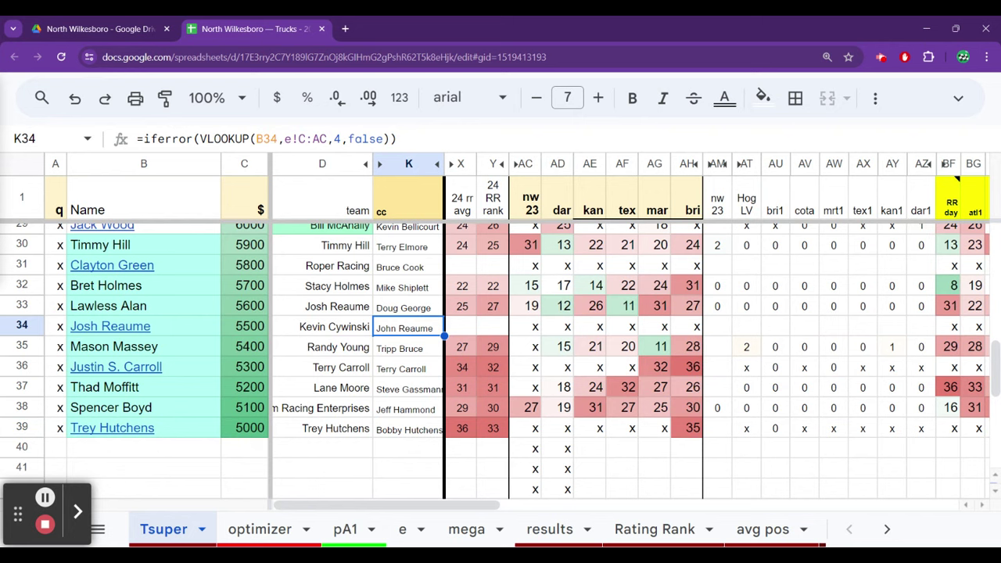
# - Weigh the low-salary drivers in rows 34 through 38 against one another along column K
pyautogui.press('Down')
pyautogui.press('Down')
pyautogui.press('Down')
pyautogui.press('Down')
pyautogui.press('Up')
pyautogui.press('Up')
pyautogui.press('Up')
pyautogui.press('Up')
pyautogui.press('Down')
pyautogui.press('Down')
pyautogui.press('Down')
pyautogui.press('Down')
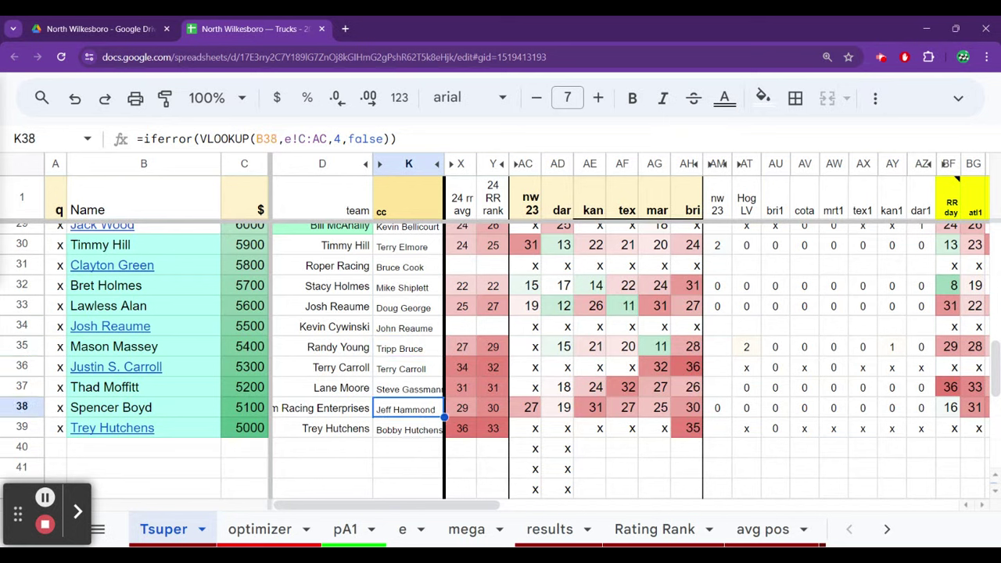
# - Review rows 37 up to 34 in column K, and return to row 36
pyautogui.press('Up')
pyautogui.press('Up')
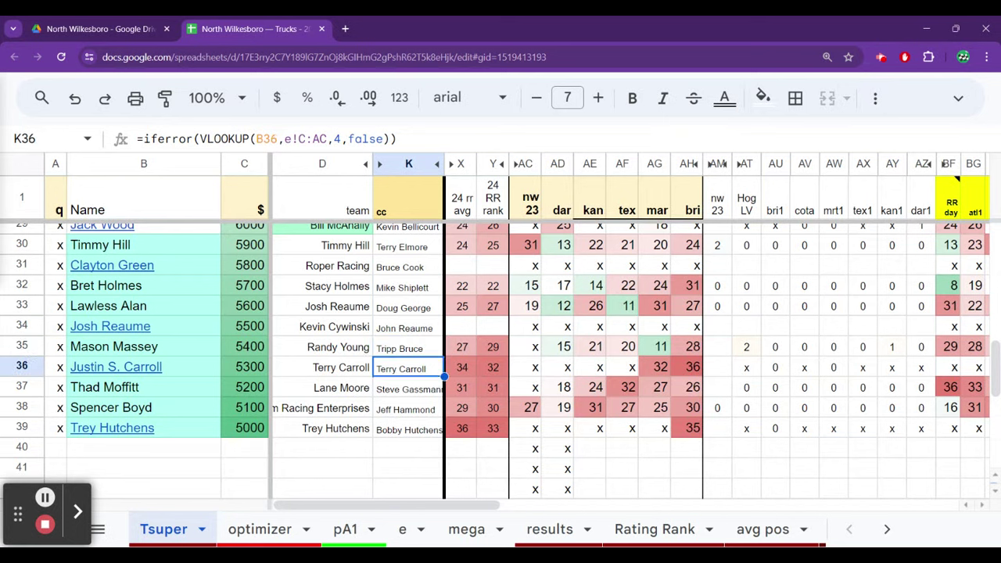
pyautogui.press('Up')
pyautogui.press('Up')
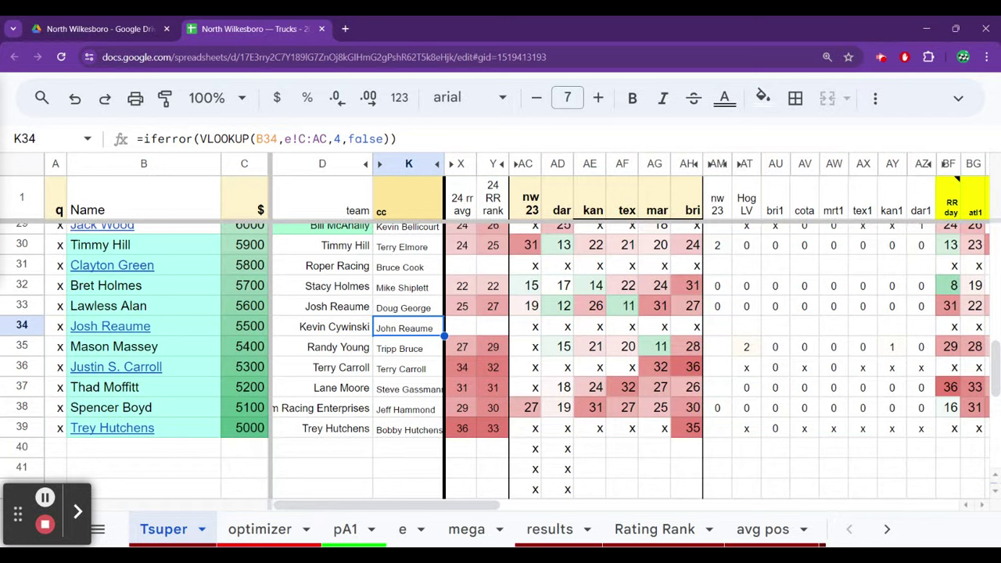
pyautogui.press('Down')
pyautogui.press('Down')
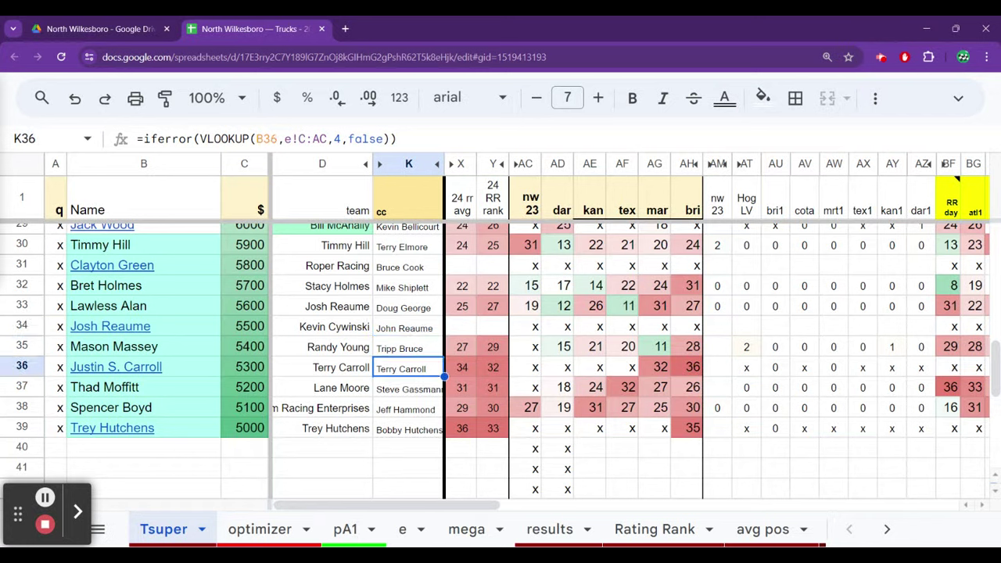
# - Review the cc entries in column K from row 36 up to row 29
pyautogui.press('Up')
pyautogui.press('Up')
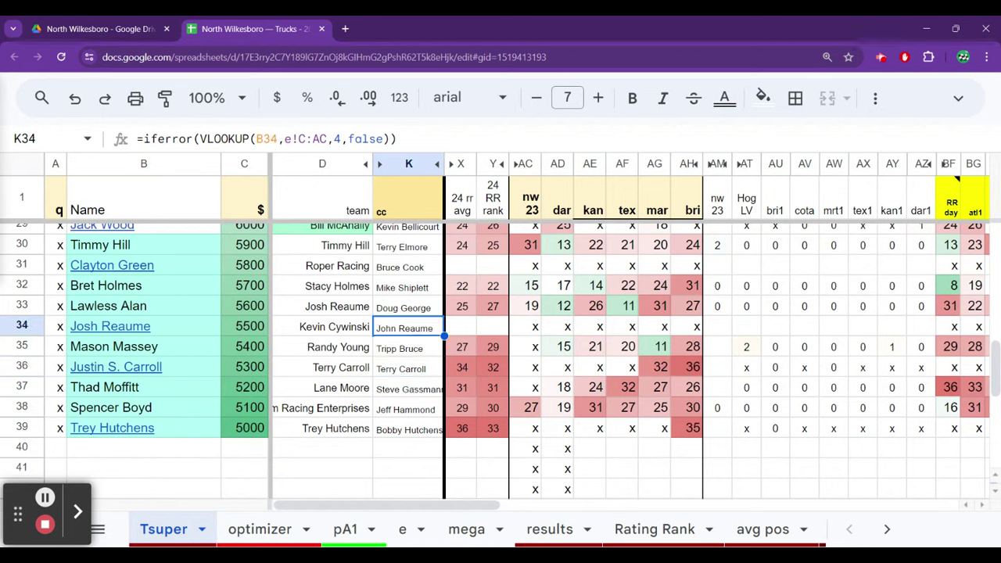
pyautogui.press('Up')
pyautogui.press('Up')
pyautogui.press('Up')
pyautogui.press('Up')
pyautogui.press('Up')
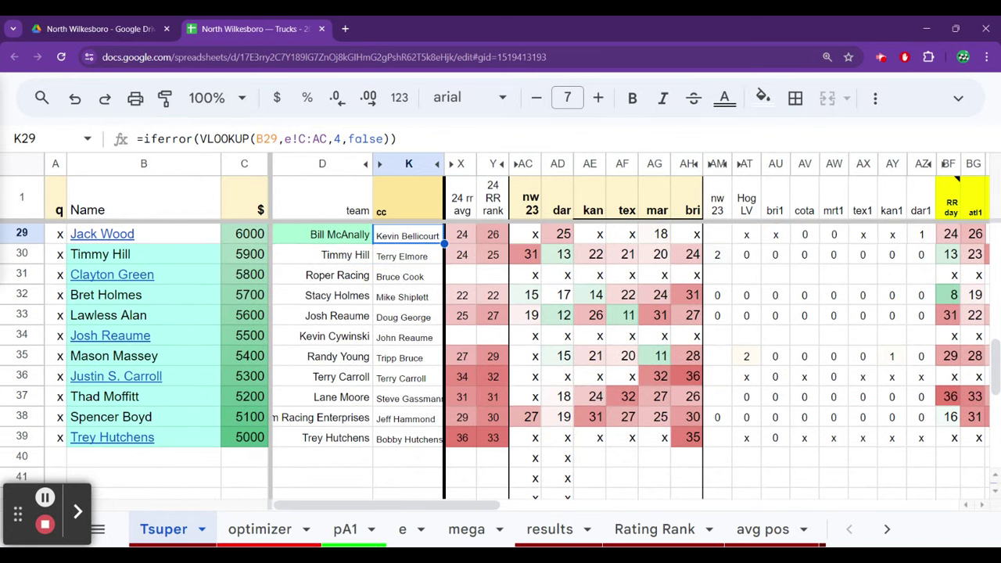
# - Compare the crew chiefs in column K for rows 29 through 34, ending on row 33
pyautogui.press('Down')
pyautogui.press('Down')
pyautogui.press('Down')
pyautogui.press('Down')
pyautogui.press('Down')
pyautogui.press('Up')
pyautogui.press('Up')
pyautogui.press('Up')
pyautogui.press('Down')
pyautogui.press('Down')
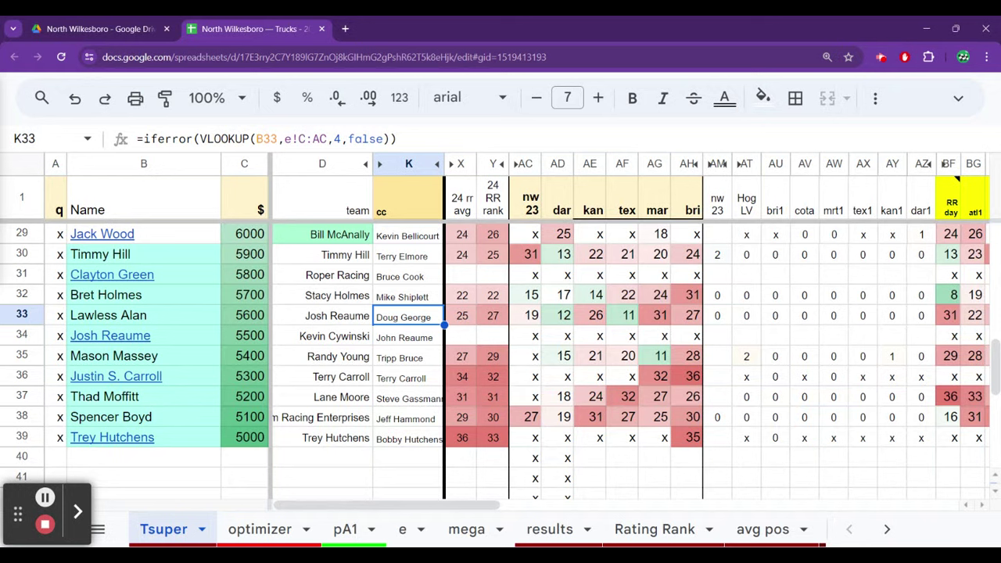
# - Examine row 33's 24 RR rank and its race finishes from nw 23 through mar
pyautogui.press('Right')
pyautogui.press('Right')
pyautogui.press('Right')
pyautogui.press('Right')
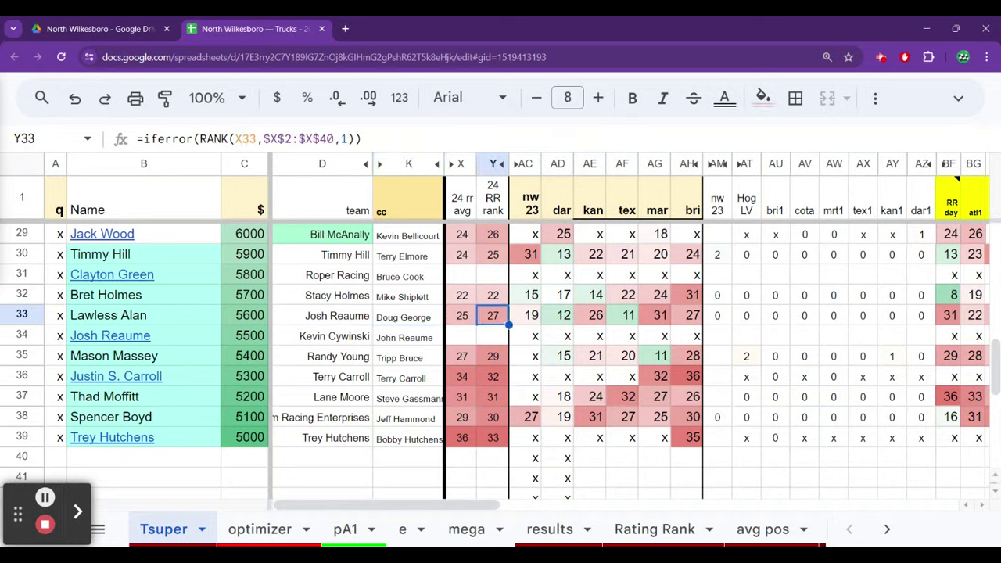
pyautogui.press('Right')
pyautogui.press('Right')
pyautogui.press('Right')
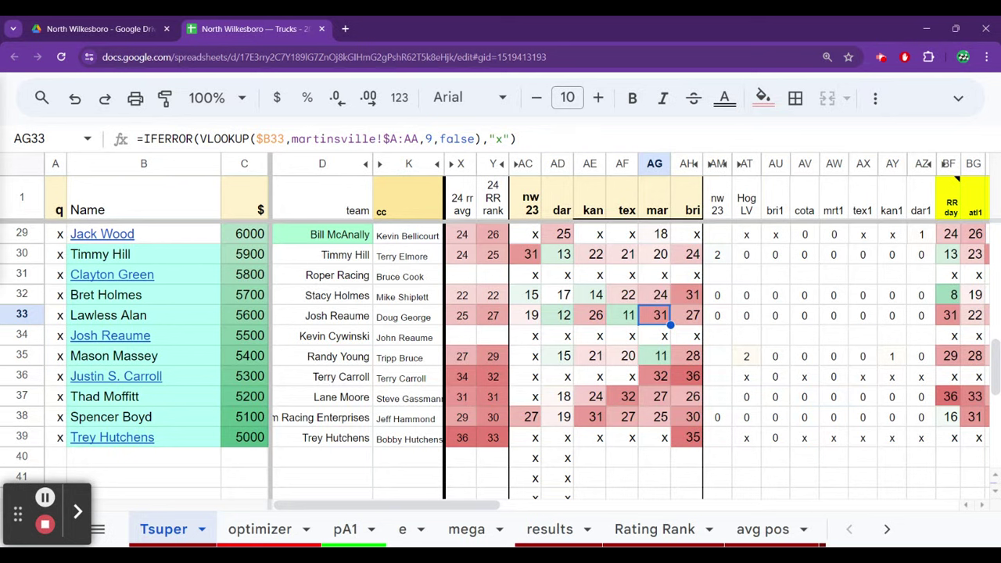
# - Go back over row 33's finishes from mar to nw 23 and its 24 RR average and rank
pyautogui.press('Left')
pyautogui.press('Left')
pyautogui.press('Left')
pyautogui.press('Left')
pyautogui.press('Left')
pyautogui.press('Left')
pyautogui.press('Left')
pyautogui.press('Left')
pyautogui.press('Left')
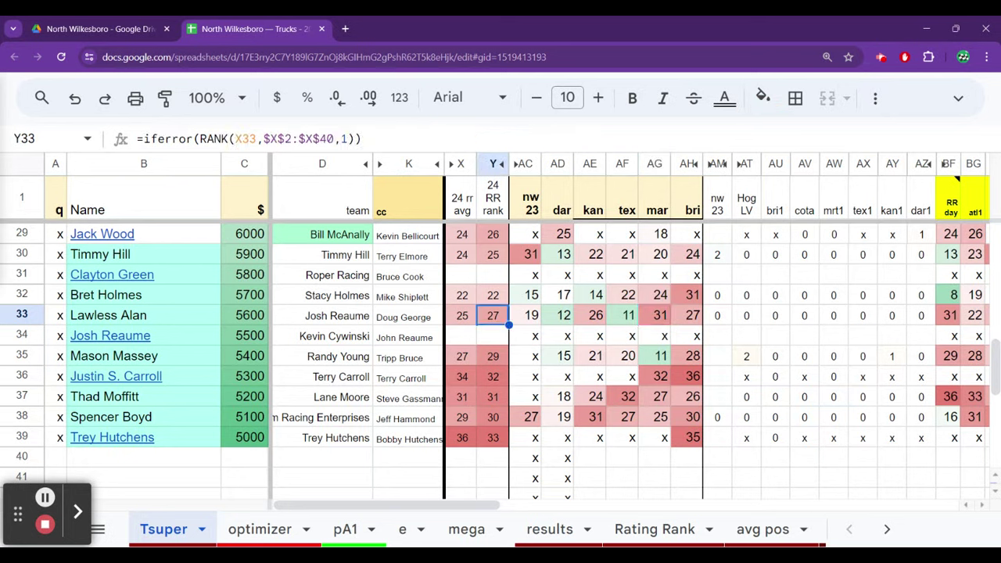
# - Check the team and cc entries for row 34, and return to row 33's team in D33
pyautogui.press('Down')
pyautogui.press('Right')
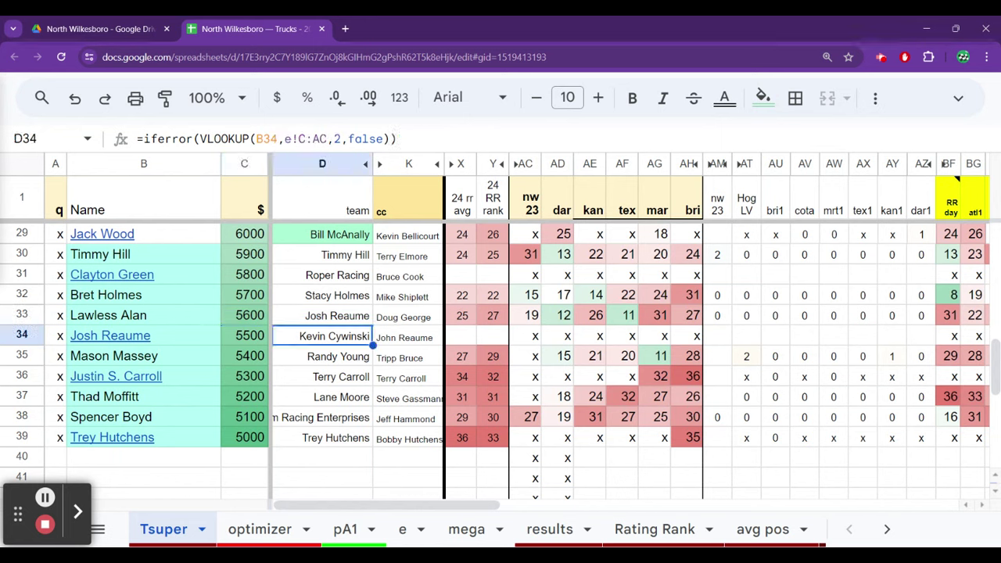
pyautogui.press('Right')
pyautogui.press('Left')
pyautogui.press('Up')
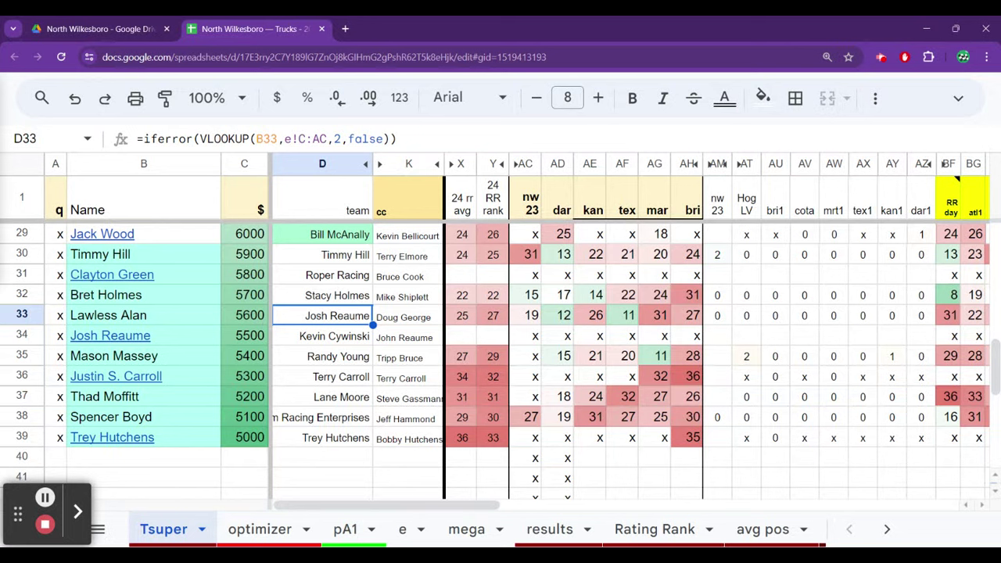
# - Examine the $5700 driver's record along row 32, from the team entry through the race finishes and rating ranks
pyautogui.press('Up')
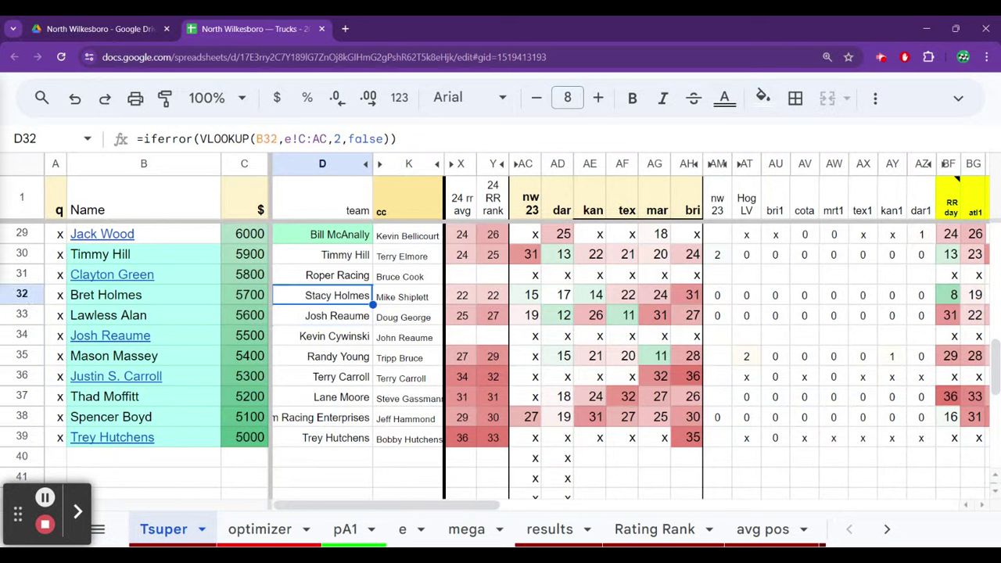
pyautogui.press('Right')
pyautogui.press('Right')
pyautogui.press('Right')
pyautogui.press('Right')
pyautogui.press('Right')
pyautogui.press('Right')
pyautogui.press('Right')
pyautogui.press('Right')
pyautogui.press('Right')
pyautogui.press('Right')
pyautogui.press('Right')
pyautogui.press('Right')
pyautogui.press('Right')
pyautogui.press('Right')
pyautogui.press('Right')
pyautogui.press('Right')
pyautogui.press('Right')
pyautogui.press('Right')
pyautogui.press('Right')
pyautogui.press('Right')
pyautogui.press('Right')
pyautogui.press('Right')
pyautogui.press('Right')
pyautogui.press('Right')
pyautogui.press('Right')
# - Recheck part of row 32 and read on through the 2024 race results to the NW column in CL32
pyautogui.press('Left')
pyautogui.press('Left')
pyautogui.press('Left')
pyautogui.press('Left')
pyautogui.press('Left')
pyautogui.press('Left')
pyautogui.press('Left')
pyautogui.press('Left')
pyautogui.press('Left')
pyautogui.press('Left')
pyautogui.press('Right')
pyautogui.press('Right')
pyautogui.press('Right')
pyautogui.press('Right')
pyautogui.press('Right')
pyautogui.press('Right')
pyautogui.press('Right')
pyautogui.press('Right')
pyautogui.press('Right')
pyautogui.press('Right')
pyautogui.press('Right')
pyautogui.press('Right')
pyautogui.press('Right')
pyautogui.press('Right')
pyautogui.press('Right')
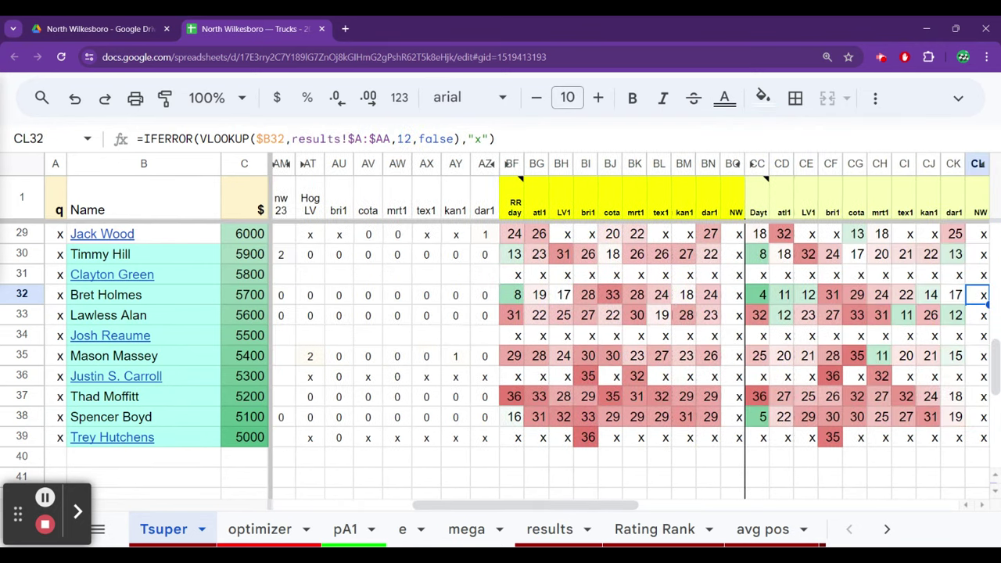
# - Review row 32's race results from NW back through dar1, kan1 and tex1 to mrt1 in CH32
pyautogui.press('Left')
pyautogui.press('Left')
pyautogui.press('Left')
pyautogui.press('Left')
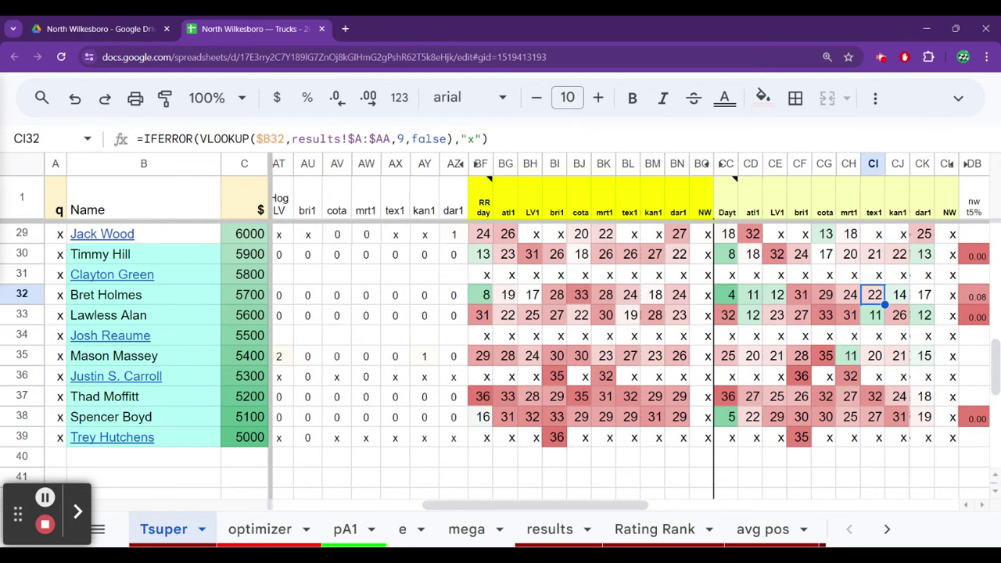
pyautogui.press('Left')
pyautogui.press('Left')
pyautogui.press('Left')
pyautogui.press('Left')
pyautogui.press('Left')
pyautogui.press('Left')
pyautogui.press('Left')
pyautogui.press('Left')
pyautogui.press('Left')
pyautogui.press('Left')
pyautogui.press('Left')
pyautogui.press('Left')
pyautogui.press('Left')
pyautogui.press('Left')
pyautogui.press('Left')
pyautogui.press('Left')
pyautogui.press('Left')
pyautogui.press('Left')
pyautogui.press('Left')
pyautogui.press('Left')
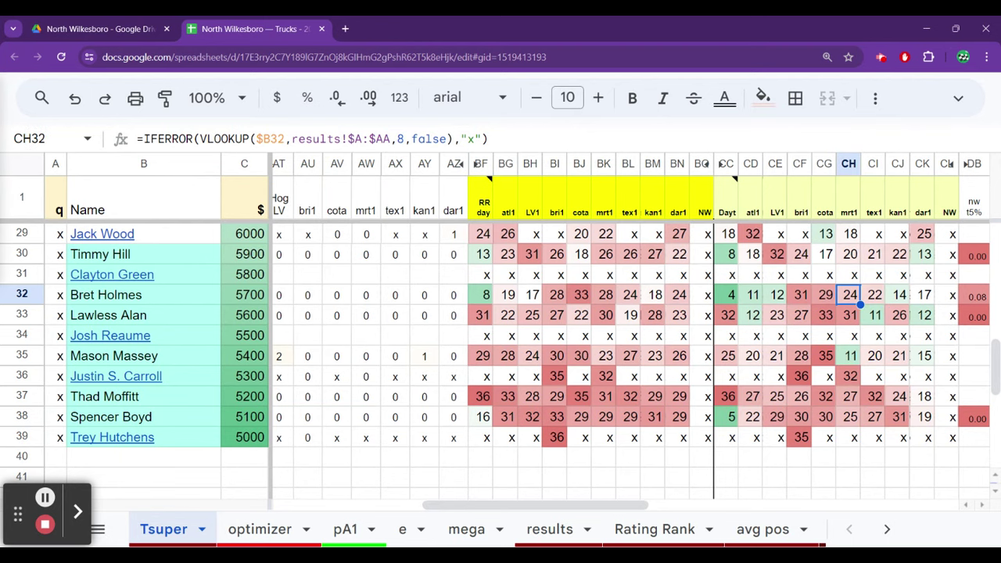
# - Compare row 32's earlier race results with its RR ranks, ending on the RR day entry in BF32
pyautogui.press('Left')
pyautogui.press('Left')
pyautogui.press('Left')
pyautogui.press('Left')
pyautogui.press('Left')
pyautogui.press('Left')
pyautogui.press('Left')
pyautogui.press('Left')
pyautogui.press('Left')
pyautogui.press('Left')
pyautogui.press('Left')
pyautogui.press('Left')
pyautogui.press('Left')
pyautogui.press('Right')
pyautogui.press('Right')
pyautogui.press('Right')
pyautogui.press('Right')
pyautogui.press('Right')
pyautogui.press('Right')
pyautogui.press('Right')
pyautogui.press('Right')
pyautogui.press('Right')
pyautogui.press('Right')
pyautogui.press('Right')
pyautogui.press('Right')
pyautogui.press('Right')
pyautogui.press('Right')
pyautogui.press('Right')
pyautogui.press('Right')
pyautogui.press('Right')
pyautogui.press('Right')
pyautogui.press('Right')
pyautogui.press('Right')
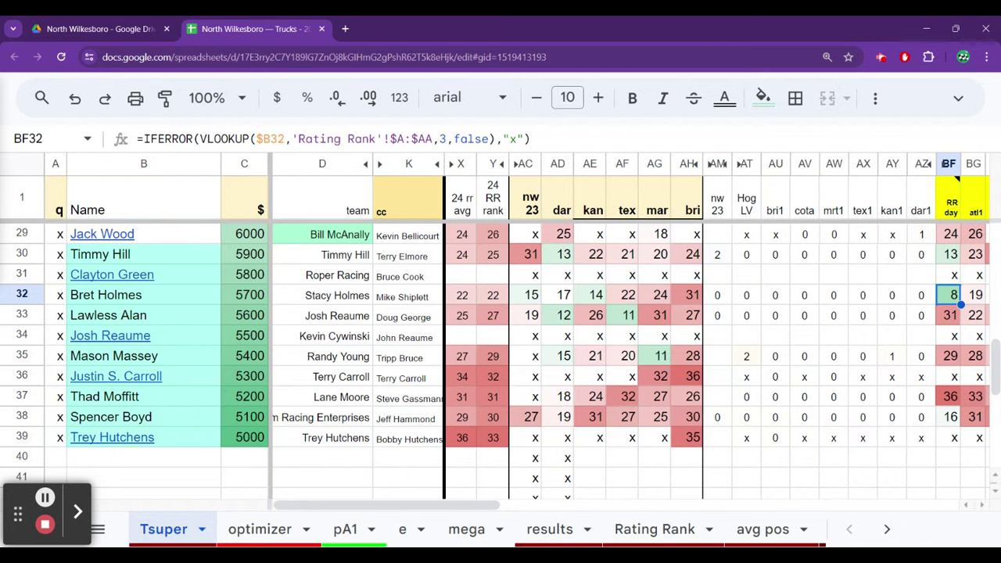
# - Go back along row 32 from RR day through the bri, mar, tex and kan finishes to dar in AD32
pyautogui.press('Left')
pyautogui.press('Left')
pyautogui.press('Left')
pyautogui.press('Left')
pyautogui.press('Left')
pyautogui.press('Left')
pyautogui.press('Left')
pyautogui.press('Left')
pyautogui.press('Left')
pyautogui.press('Left')
pyautogui.press('Left')
pyautogui.press('Left')
pyautogui.press('Left')
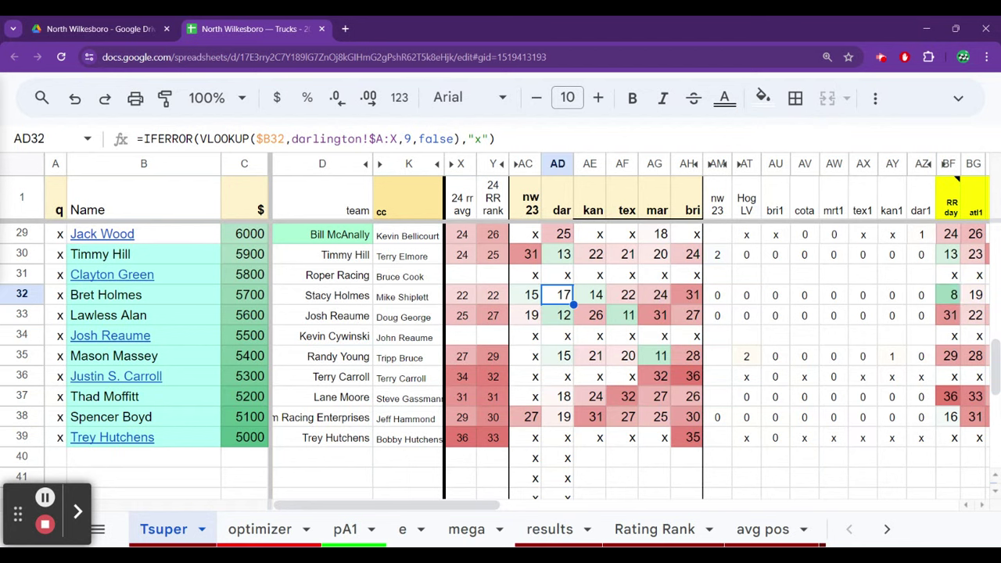
# - Review row 32's finishes from nw 23 in AC32 through dar, kan and tex to mar in AG32
pyautogui.press('Right')
pyautogui.press('Left')
pyautogui.press('Left')
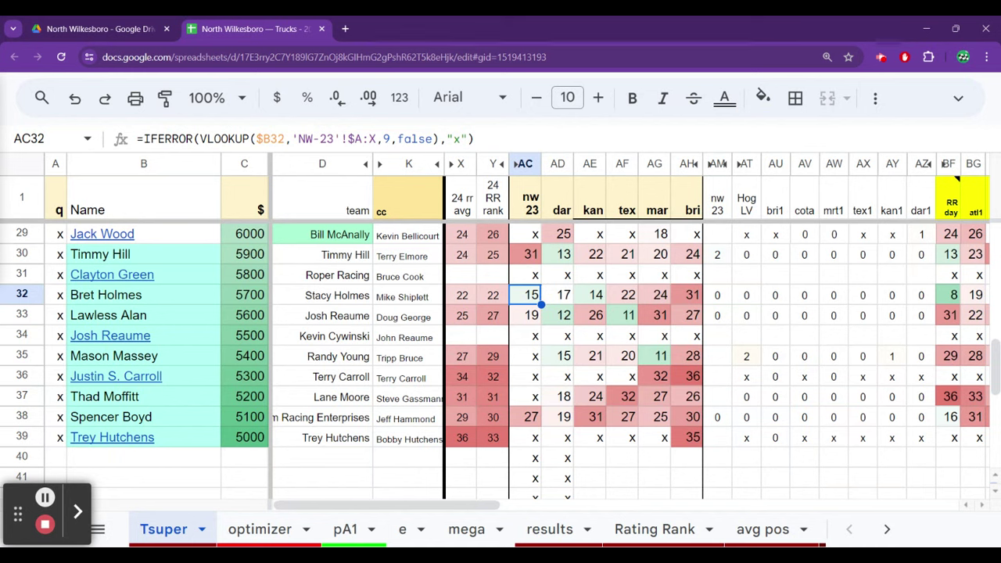
pyautogui.press('Right')
pyautogui.press('Right')
pyautogui.press('Right')
pyautogui.press('Right')
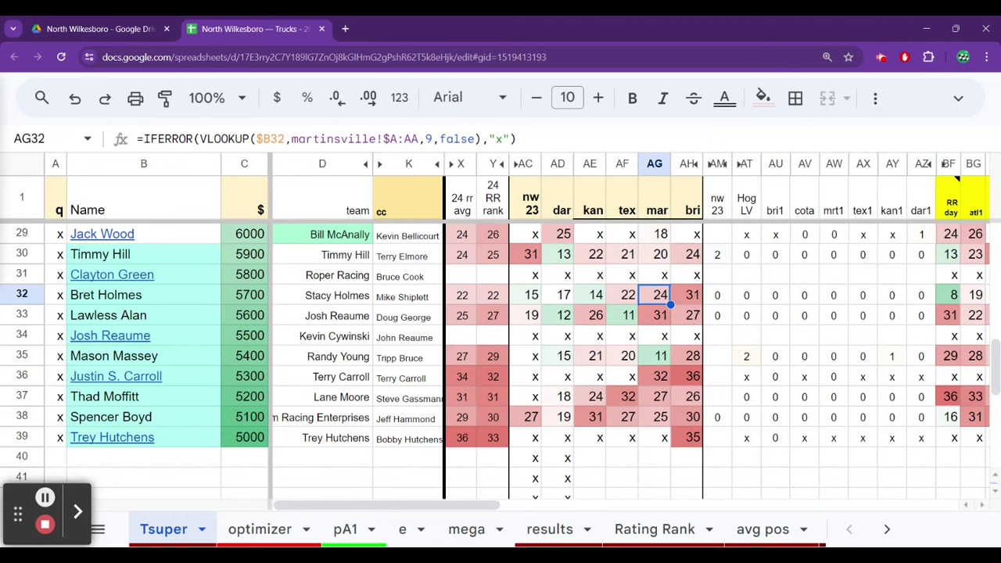
pyautogui.press('Left')
pyautogui.press('Left')
# - Check row 31 from the kan finish in AE31 back to the team entry in D31
pyautogui.press('Up')
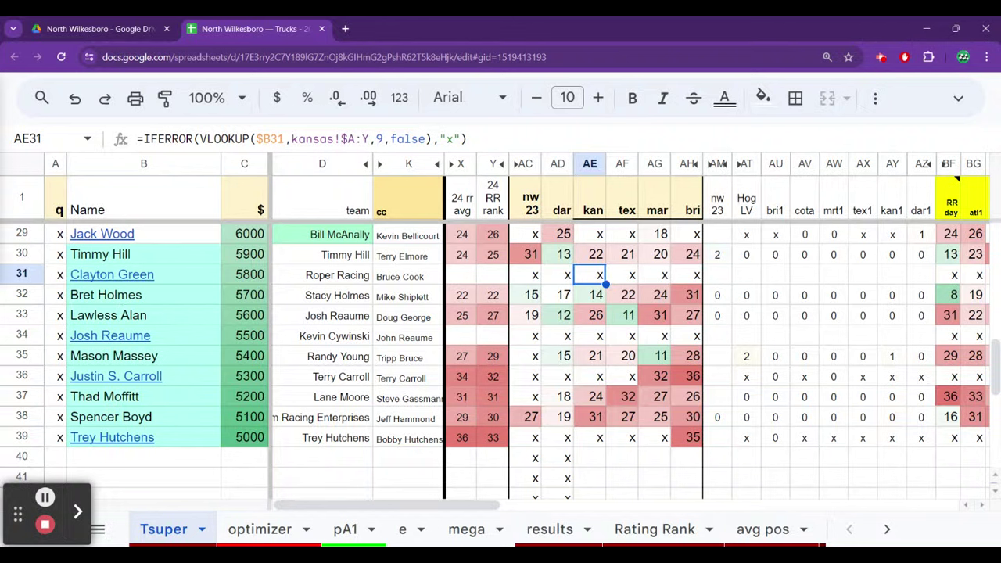
pyautogui.press('Left')
pyautogui.press('Left')
pyautogui.press('Left')
pyautogui.press('Left')
pyautogui.press('Left')
pyautogui.press('Left')
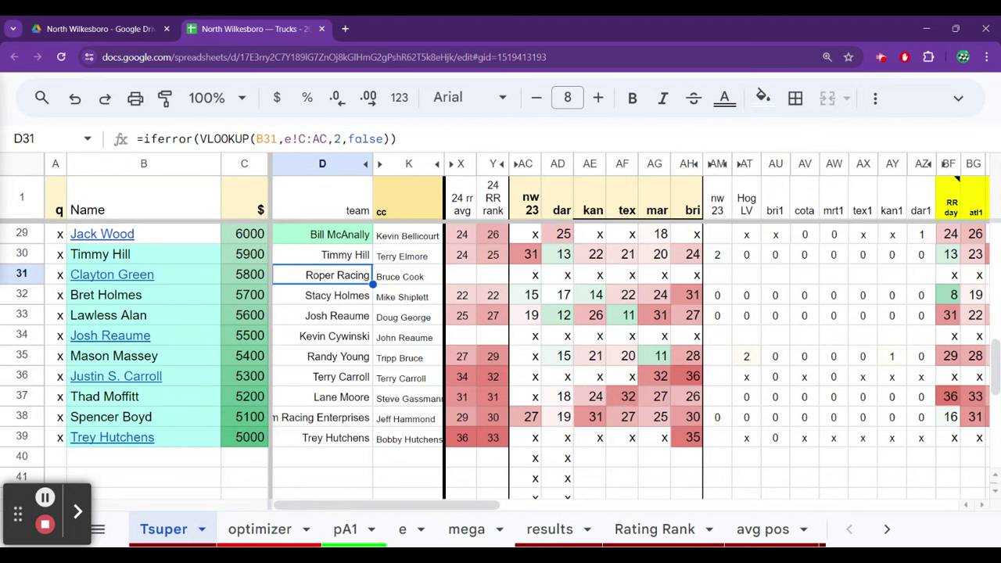
# - Review row 30 from the team in D30 through the crew chief and 2024 ratings to nw 23 in AC30
pyautogui.click(322, 255)
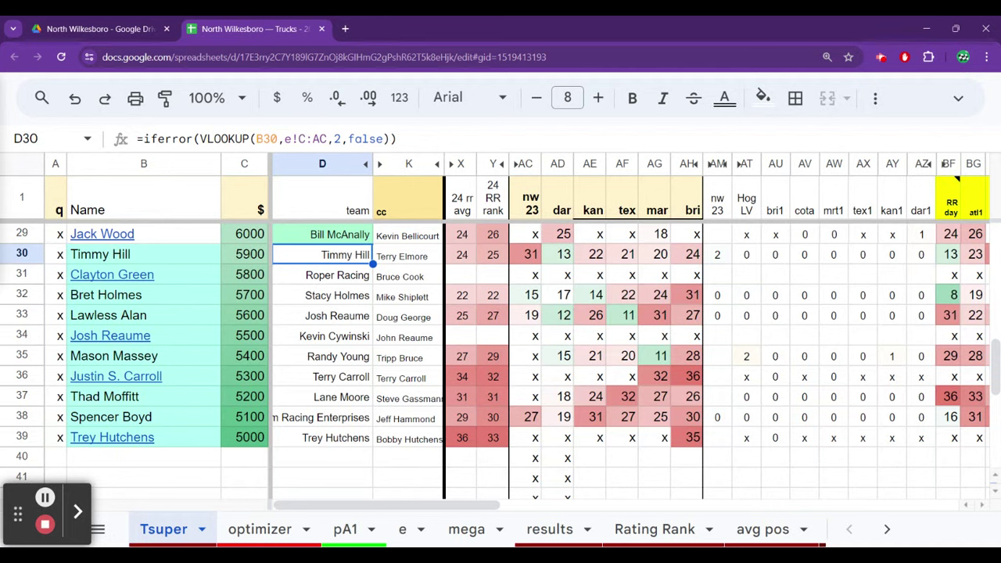
pyautogui.press('Right')
pyautogui.press('Right')
pyautogui.press('Right')
pyautogui.press('Right')
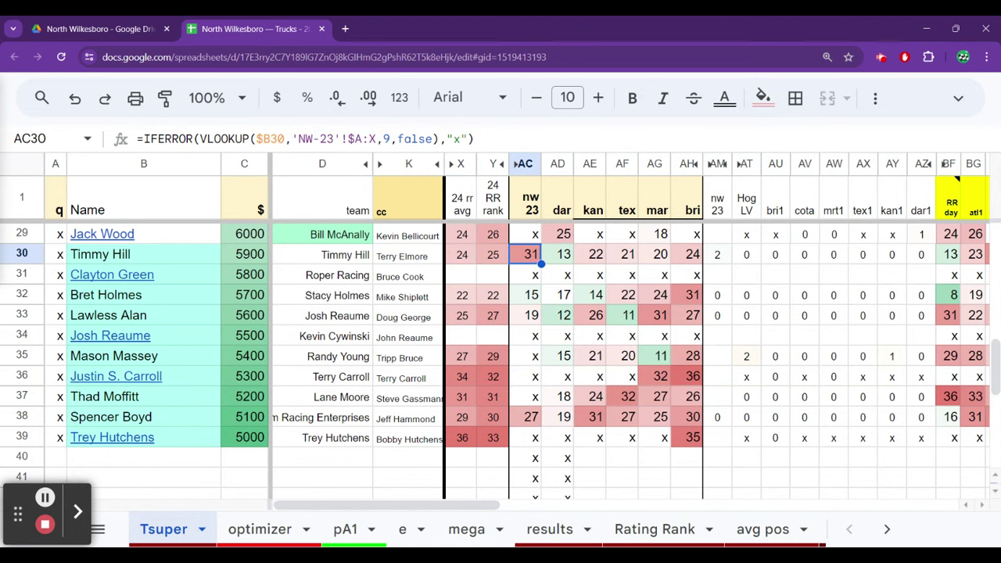
# - Read on along row 30 through the track finishes and RR ranks to the atl1 race result in CD30
pyautogui.press('Right')
pyautogui.press('Right')
pyautogui.press('Right')
pyautogui.press('Right')
pyautogui.press('Right')
pyautogui.press('Right')
pyautogui.press('Right')
pyautogui.press('Right')
pyautogui.press('Right')
pyautogui.press('Right')
pyautogui.press('Right')
pyautogui.press('Right')
pyautogui.press('Right')
pyautogui.press('Right')
pyautogui.press('Right')
pyautogui.press('Right')
pyautogui.press('Right')
pyautogui.press('Right')
pyautogui.press('Right')
pyautogui.press('Right')
pyautogui.press('Right')
pyautogui.press('Right')
pyautogui.press('Right')
pyautogui.press('Right')
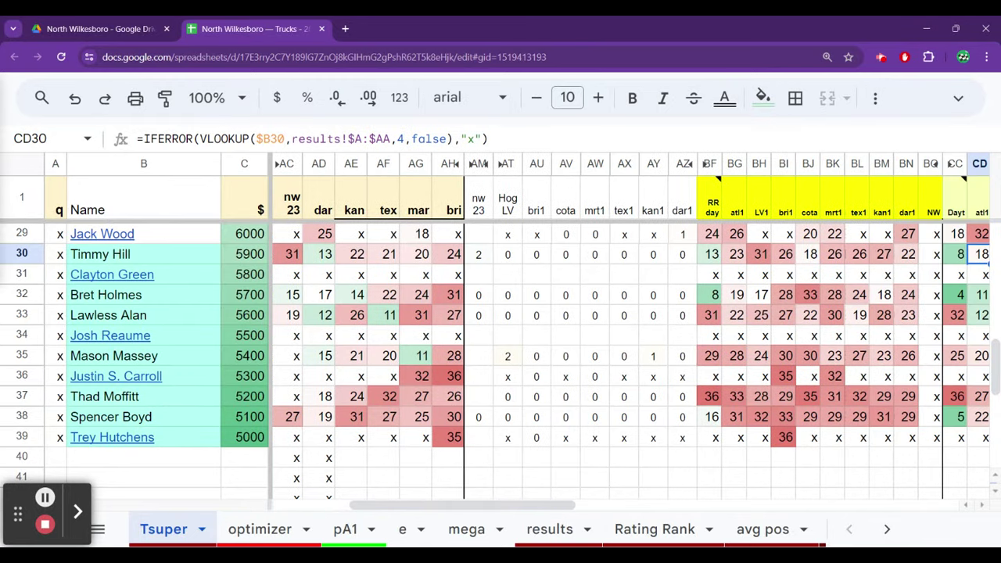
# - Recheck row 30's RR ranks back to mrt1 in BK30, and go on to the nw t5% entry in DB30
pyautogui.press('Left')
pyautogui.press('Left')
pyautogui.press('Left')
pyautogui.press('Left')
pyautogui.press('Left')
pyautogui.press('Left')
pyautogui.press('Left')
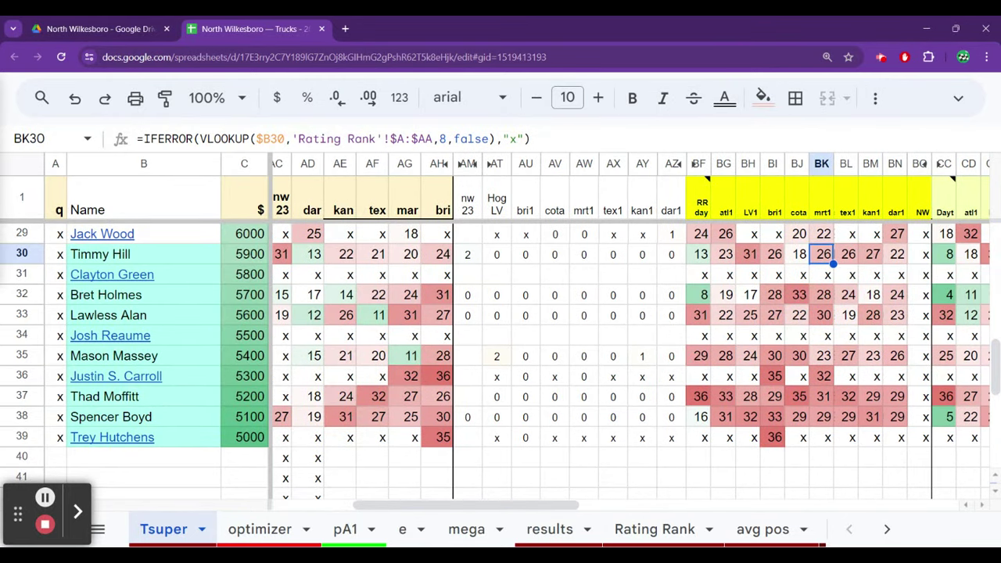
pyautogui.press('Right')
pyautogui.press('Right')
pyautogui.hotkey('ctrl', 'Right')
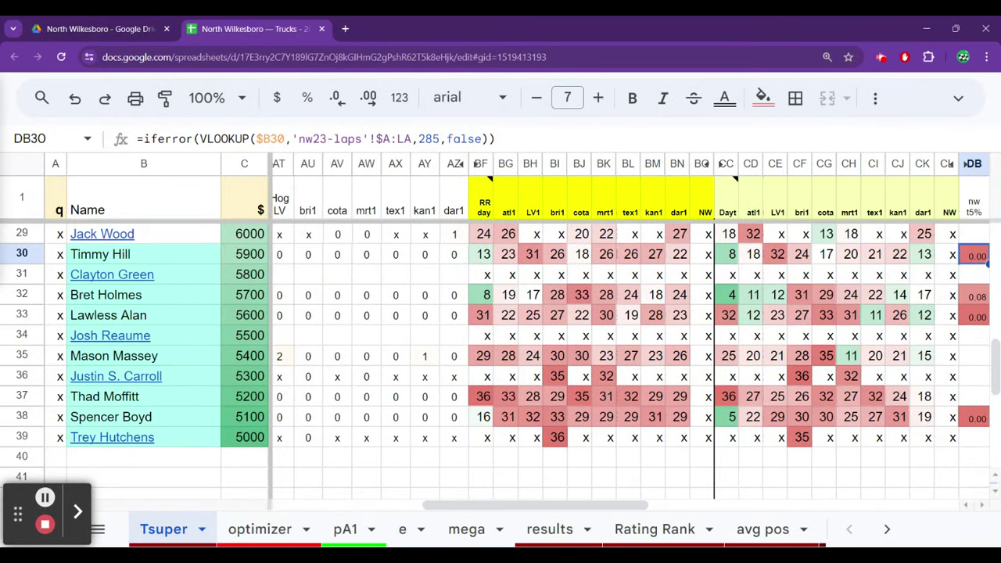
# - Review row 30's 2024 race results between cota in CG30 and dar1 in CK30
pyautogui.press('Left')
pyautogui.press('Left')
pyautogui.press('Left')
pyautogui.press('Left')
pyautogui.press('Left')
pyautogui.press('Left')
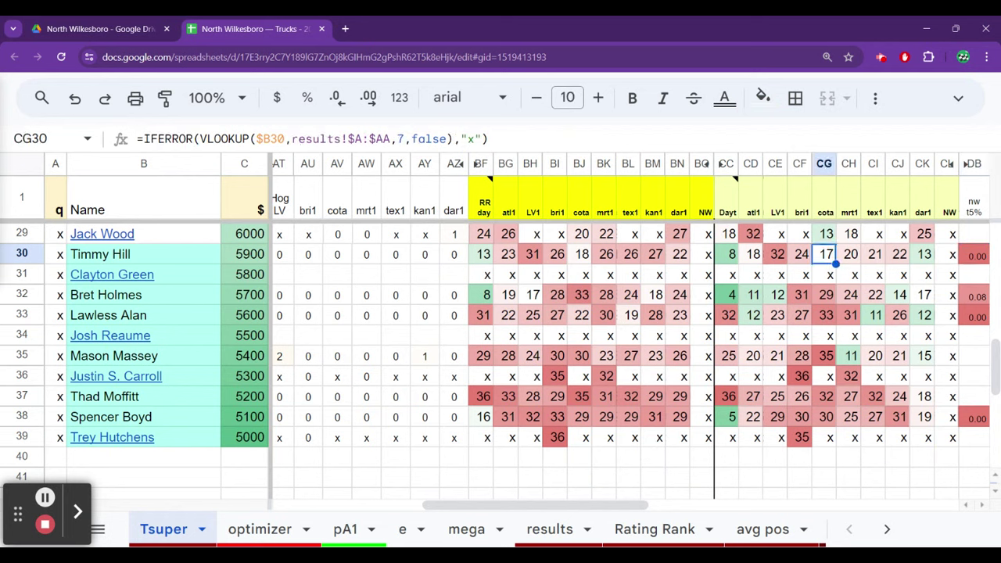
pyautogui.press('Right')
pyautogui.press('Right')
pyautogui.press('Right')
pyautogui.press('Right')
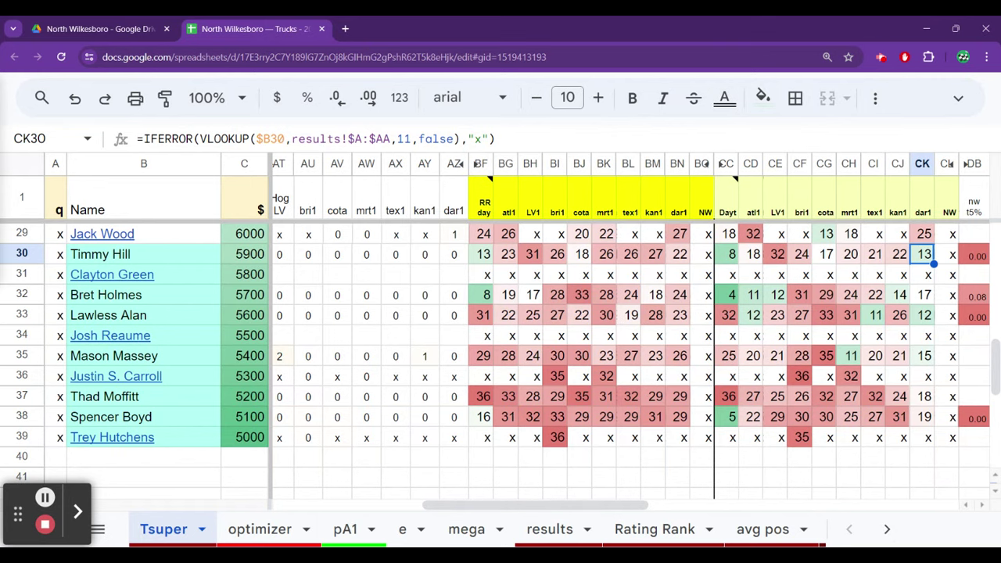
# - Go back along row 30 through the race results and RR ranks to the atl1 rank in BG30
pyautogui.press('Left')
pyautogui.press('Left')
pyautogui.press('Left')
pyautogui.press('Left')
pyautogui.press('Left')
pyautogui.press('Left')
pyautogui.press('Left')
pyautogui.press('Left')
pyautogui.press('Left')
pyautogui.press('Left')
pyautogui.press('Left')
pyautogui.press('Left')
pyautogui.press('Left')
pyautogui.press('Left')
pyautogui.press('Left')
pyautogui.press('Left')
pyautogui.press('Left')
pyautogui.press('Left')
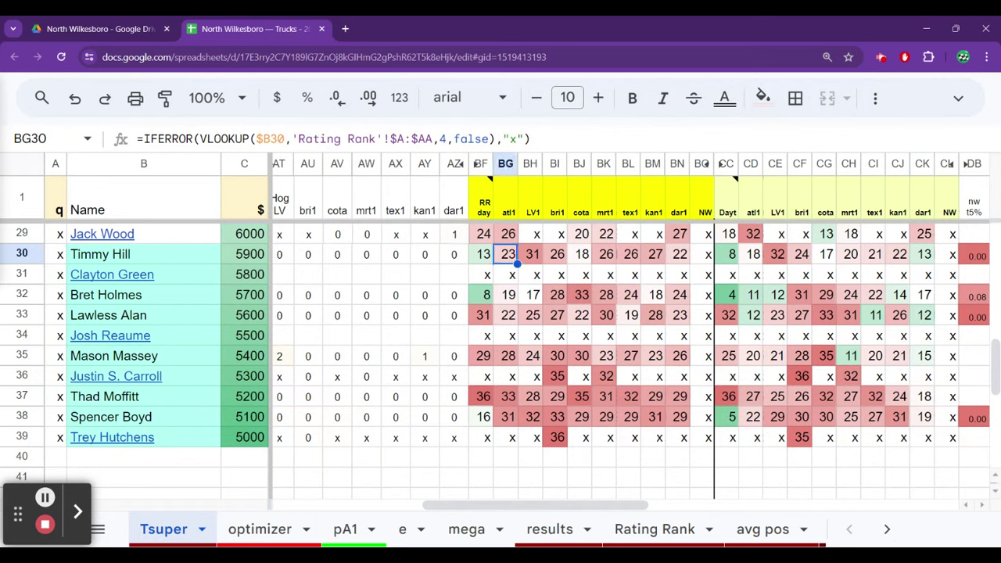
# - Return along row 30 past the track finishes, ratings and team to the q entry in A30
pyautogui.press('Left')
pyautogui.press('Left')
pyautogui.press('Left')
pyautogui.press('Left')
pyautogui.press('Left')
pyautogui.press('Left')
pyautogui.press('Left')
pyautogui.press('Left')
pyautogui.press('Left')
pyautogui.press('Left')
pyautogui.press('Left')
pyautogui.press('Left')
pyautogui.press('Left')
pyautogui.press('Left')
pyautogui.press('Left')
pyautogui.press('Left')
pyautogui.press('Left')
pyautogui.press('Left')
pyautogui.press('Left')
pyautogui.press('Left')
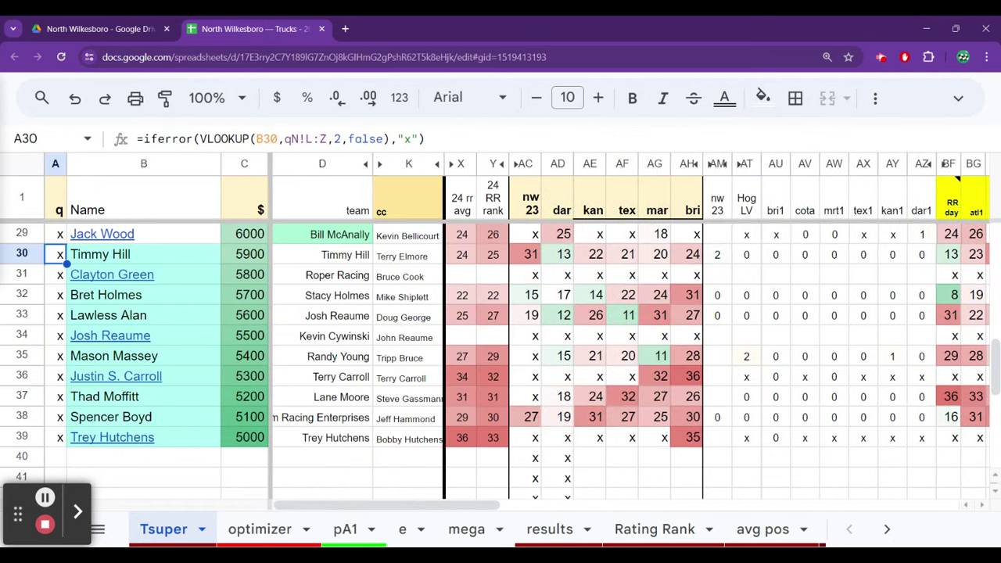
# - Compare the salaries of the drivers in rows 30 and 32, C30 against C32
pyautogui.press('Right')
pyautogui.press('Right')
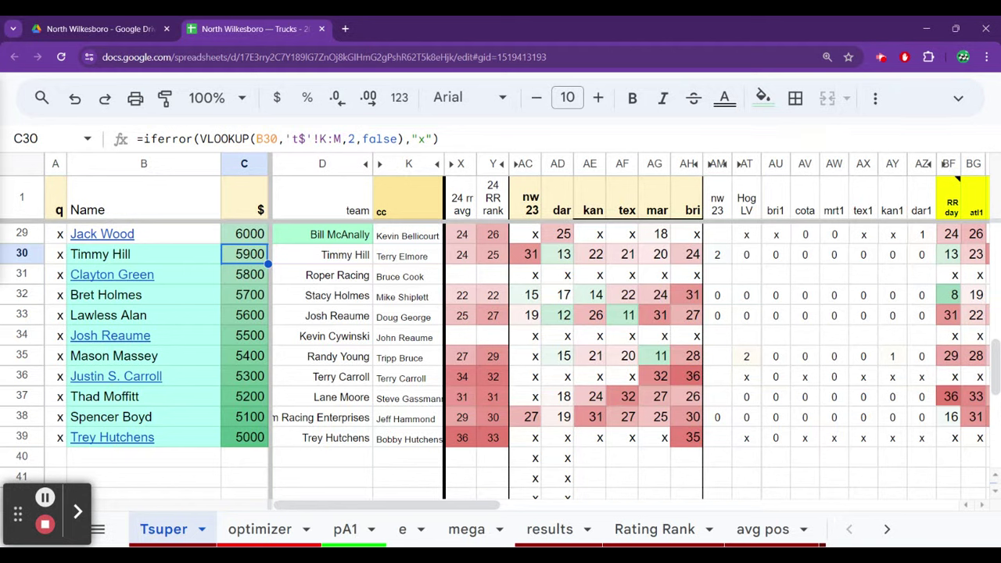
pyautogui.press('Down')
pyautogui.press('Down')
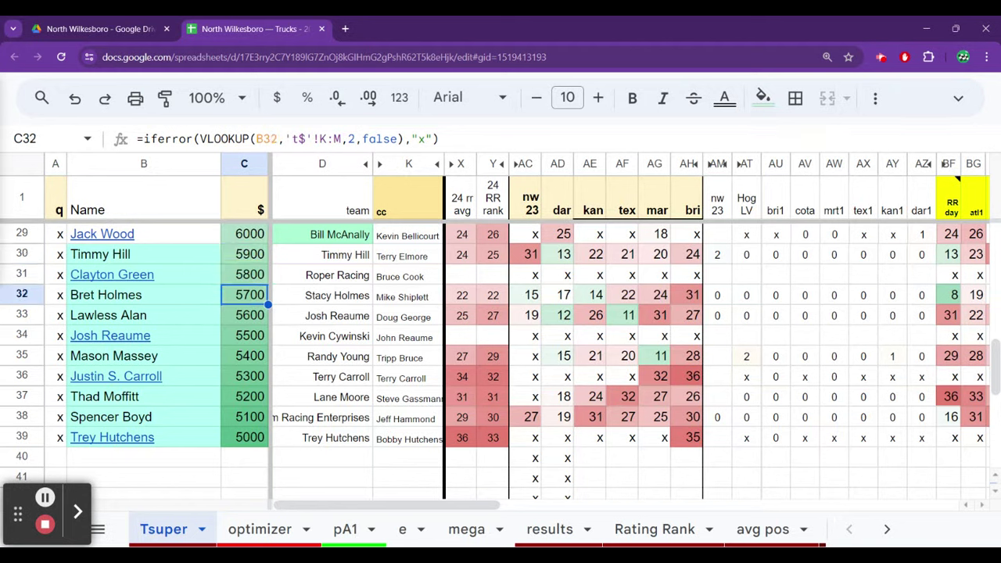
pyautogui.press('Up')
pyautogui.press('Up')
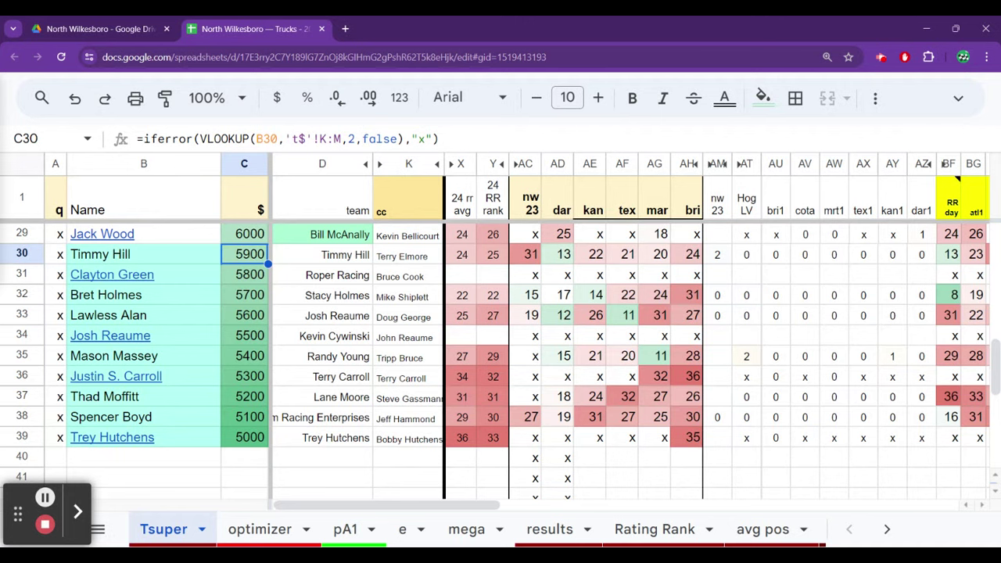
pyautogui.press('Down')
pyautogui.press('Down')
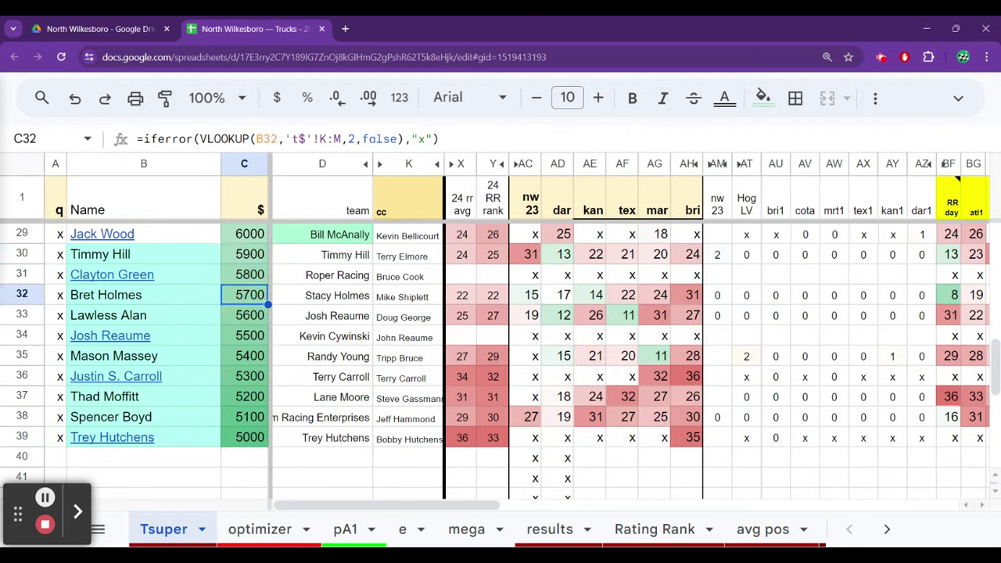
pyautogui.press('Up')
pyautogui.press('Up')
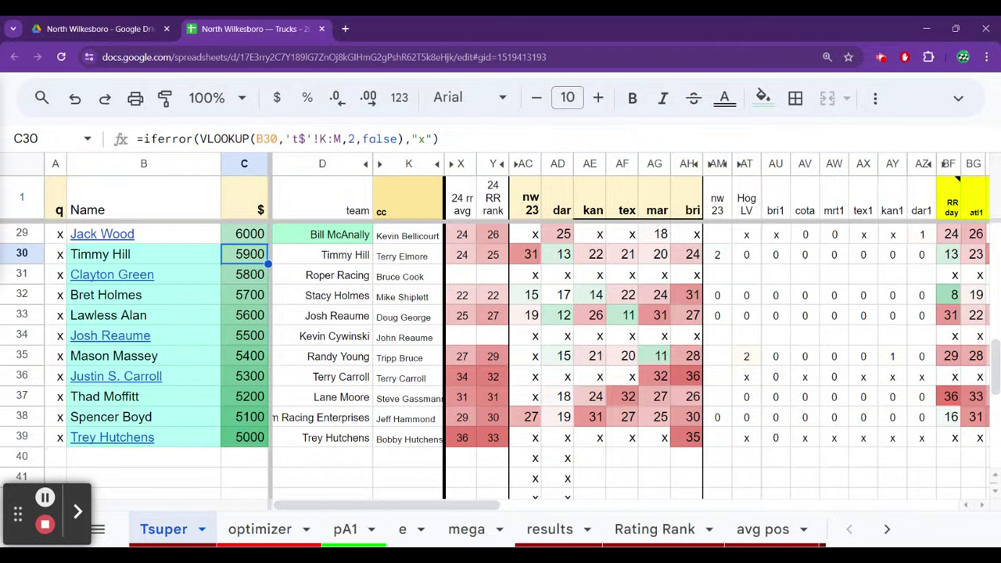
pyautogui.press('Down')
pyautogui.press('Down')
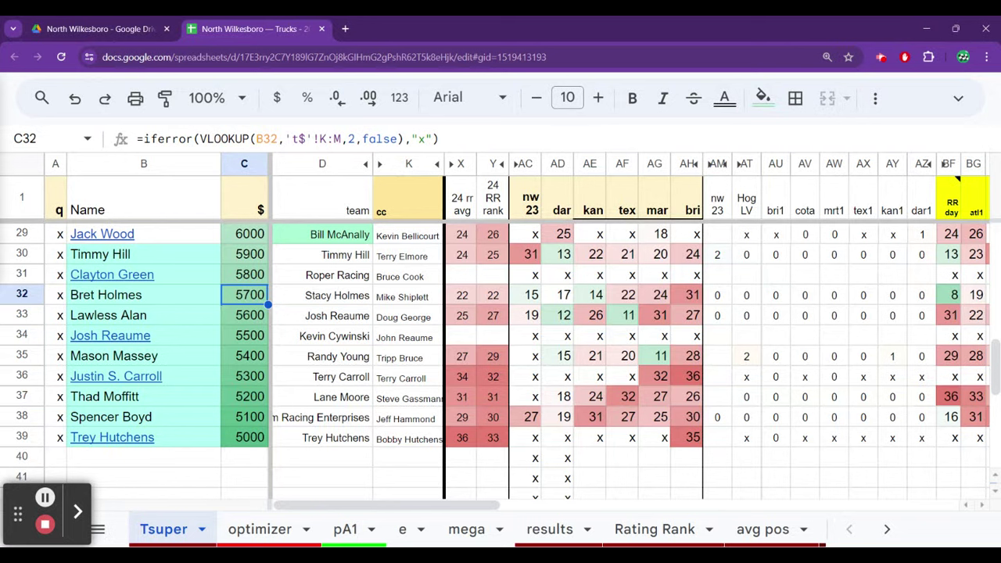
pyautogui.press('Up')
pyautogui.press('Up')
# - Look over the lower salaries in column C, continuing down past rows 33 and 34 to C35
pyautogui.press('Down')
pyautogui.press('Down')
pyautogui.press('Down')
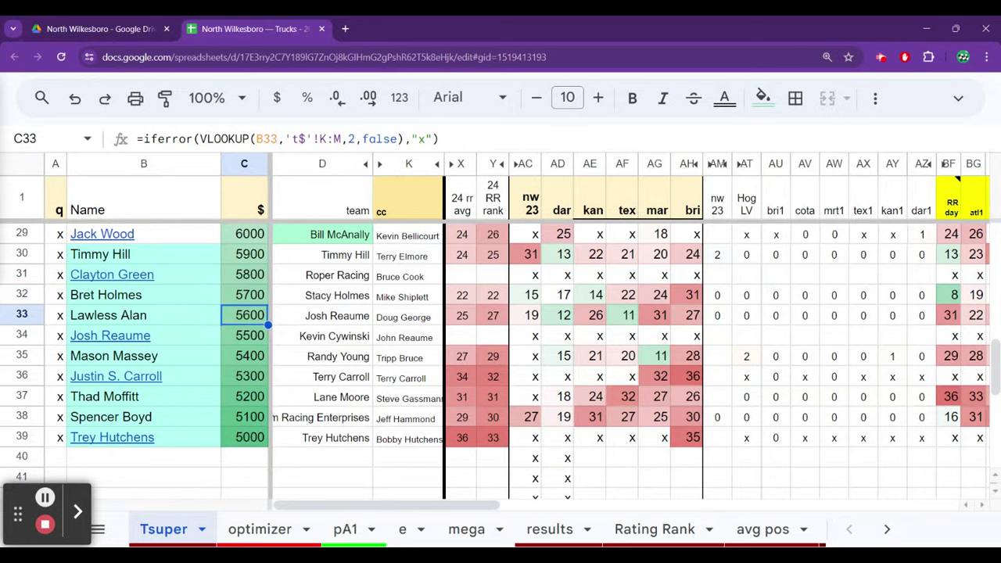
pyautogui.press('Down')
pyautogui.press('Up')
pyautogui.press('Down')
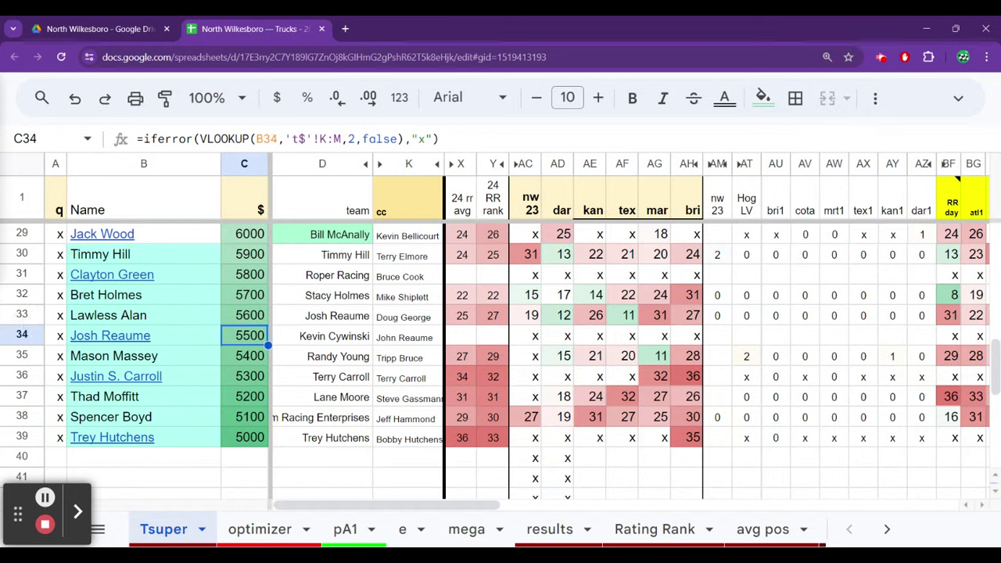
pyautogui.press('Down')
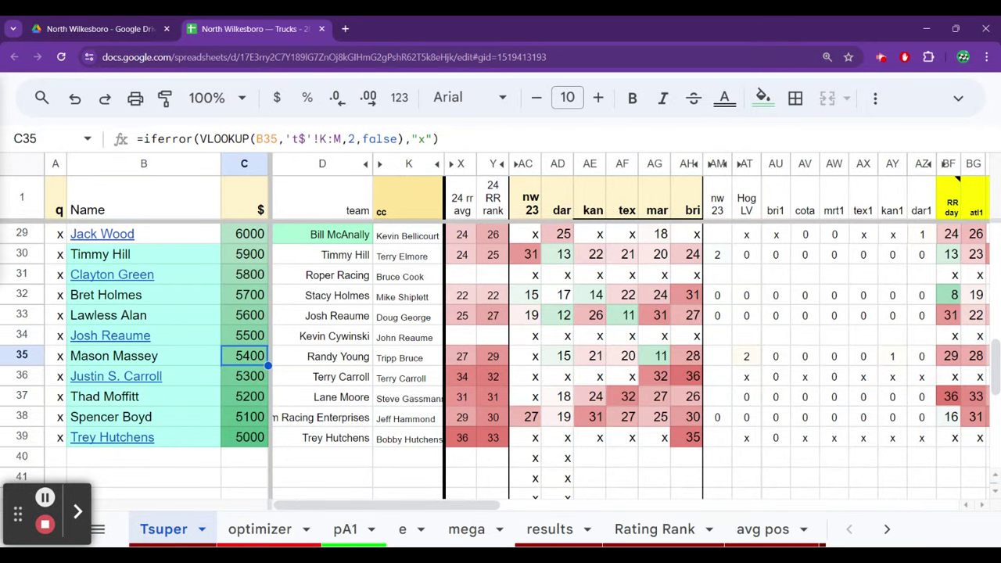
# - Scan the salary column upward from C35 to the higher-priced driver in C22
pyautogui.press('Up')
pyautogui.press('Up')
pyautogui.press('Up')
pyautogui.press('Up')
pyautogui.press('Up')
pyautogui.press('Up')
pyautogui.press('Up')
pyautogui.press('Up')
pyautogui.press('Up')
pyautogui.press('Up')
pyautogui.press('Up')
pyautogui.press('Up')
pyautogui.press('Up')
pyautogui.press('Up')
pyautogui.press('Up')
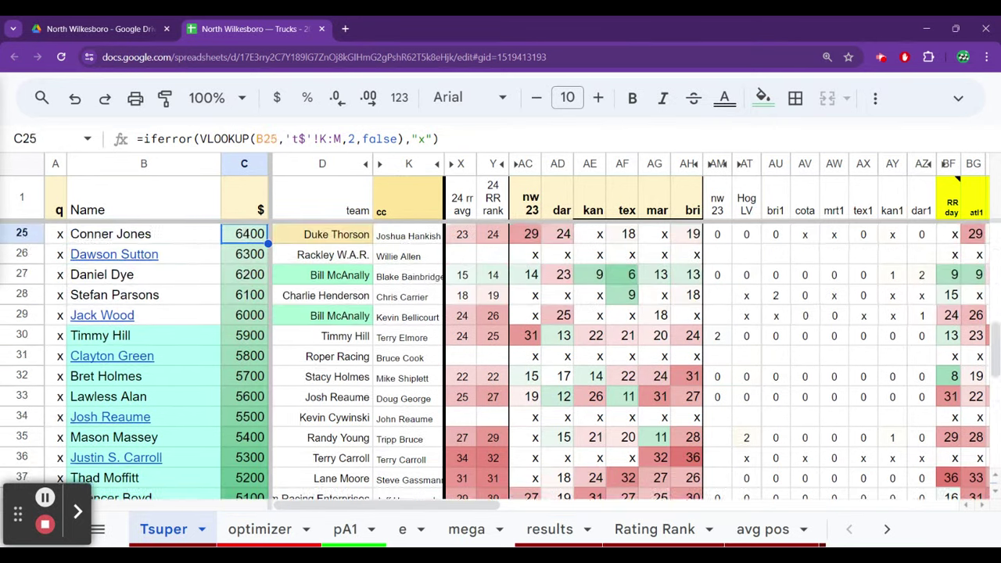
# - Go back down the salary column to row 29 and check that driver's name and salary
pyautogui.press('Down')
pyautogui.press('Down')
pyautogui.press('Down')
pyautogui.press('Down')
pyautogui.press('Down')
pyautogui.press('Down')
pyautogui.press('Down')
pyautogui.press('Down')
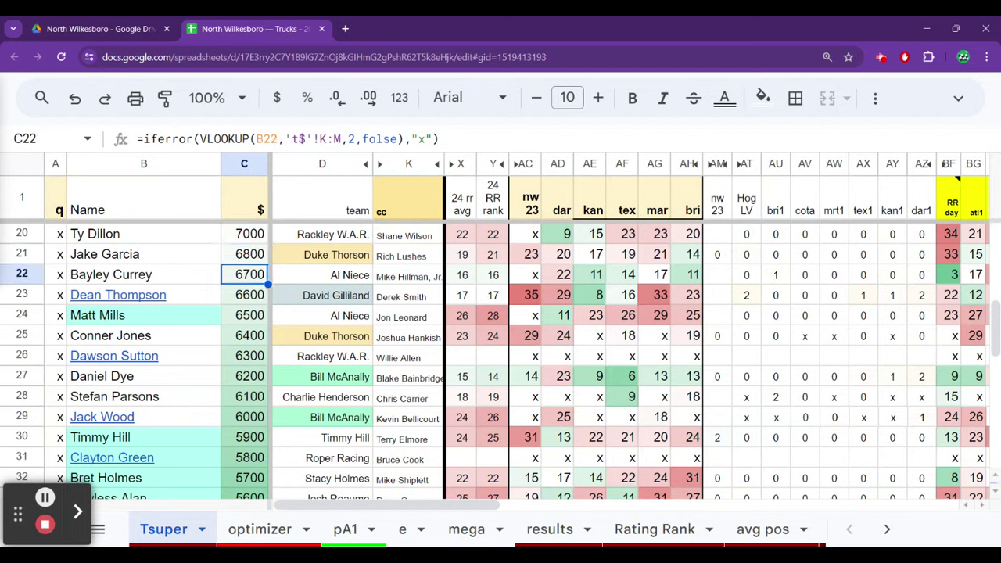
pyautogui.press('Down')
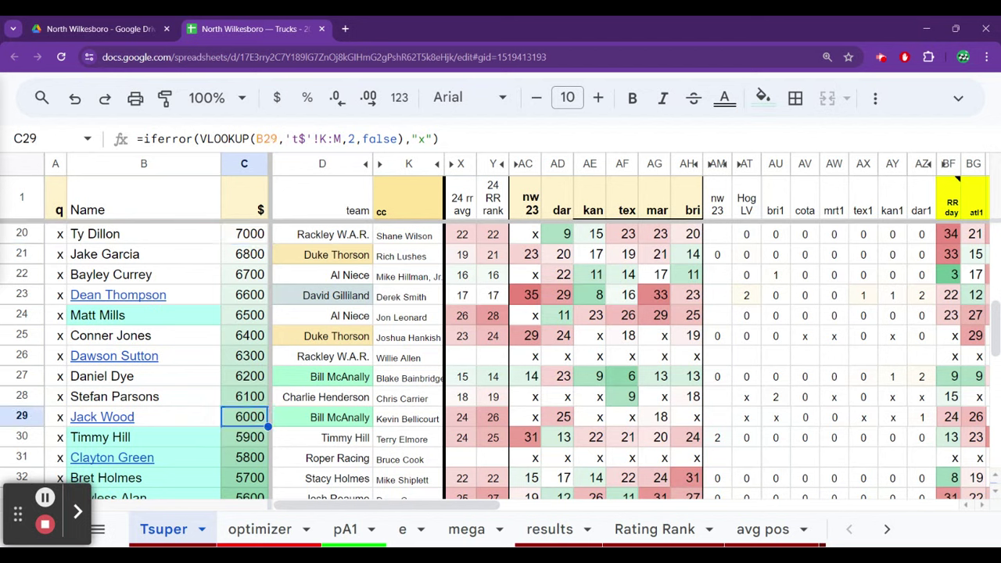
pyautogui.press('Left')
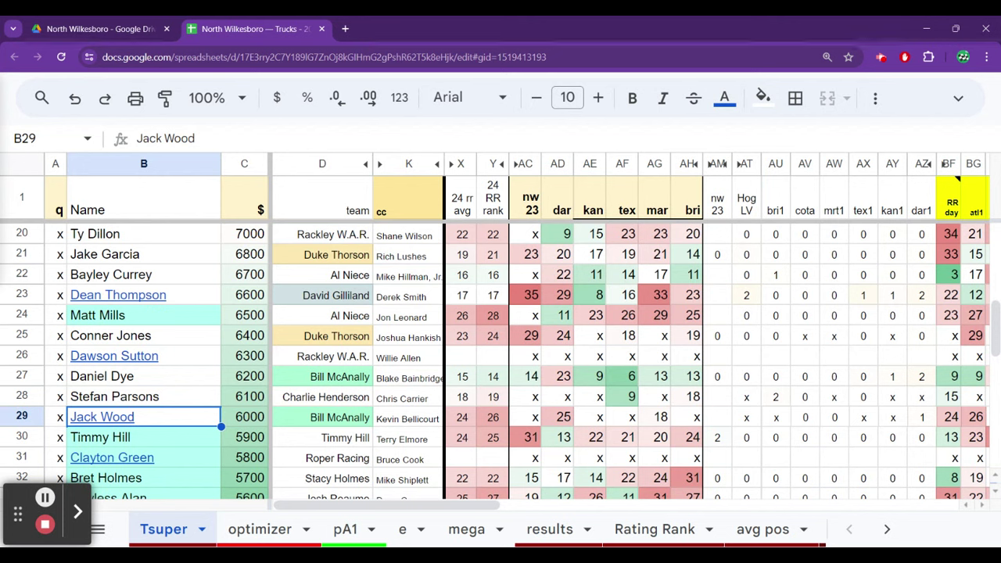
pyautogui.click(244, 417)
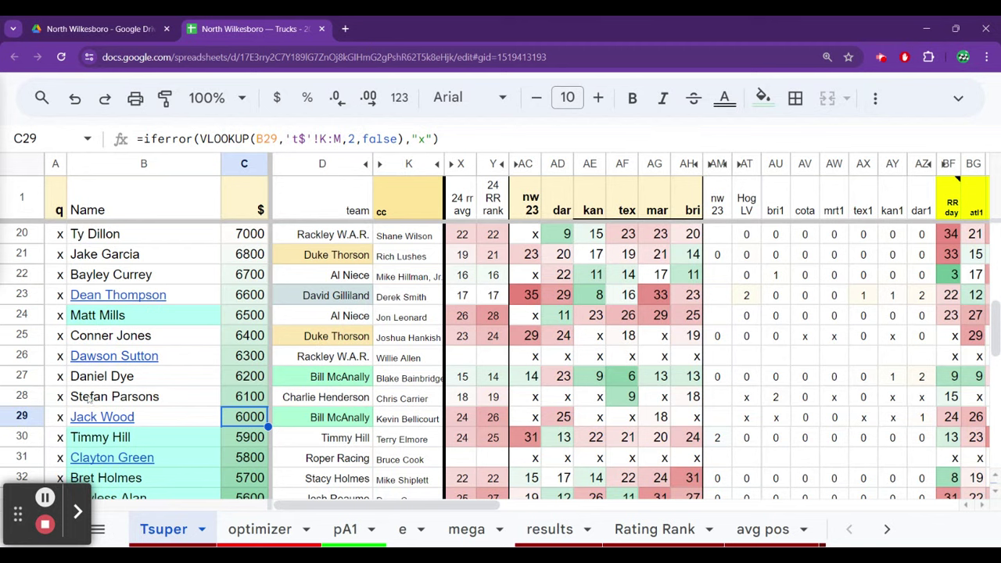
# - Open the Racing-Reference page linked from the driver in B29 and examine the Craftsman Truck Series yearly statistics
pyautogui.moveTo(84, 415)
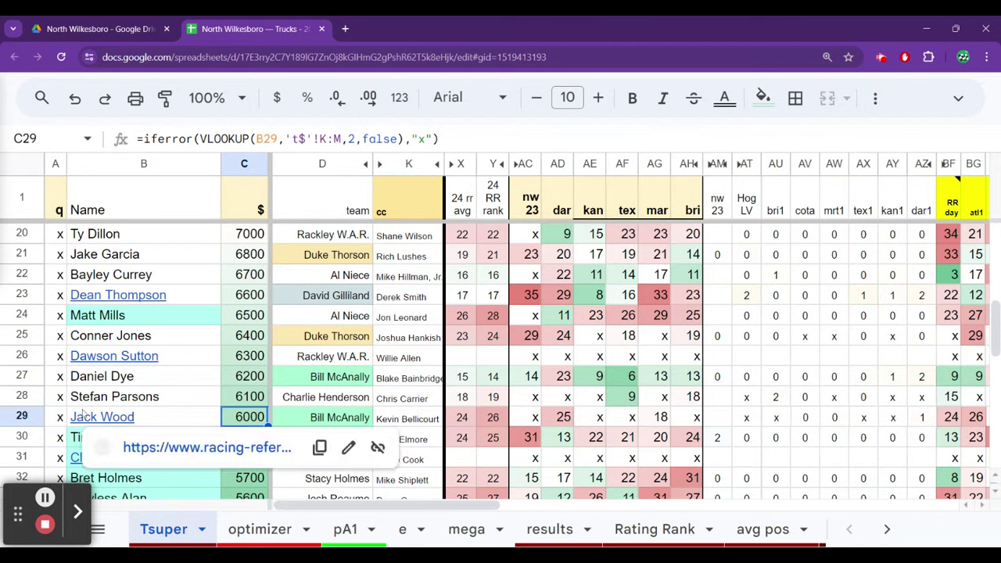
pyautogui.click(154, 445)
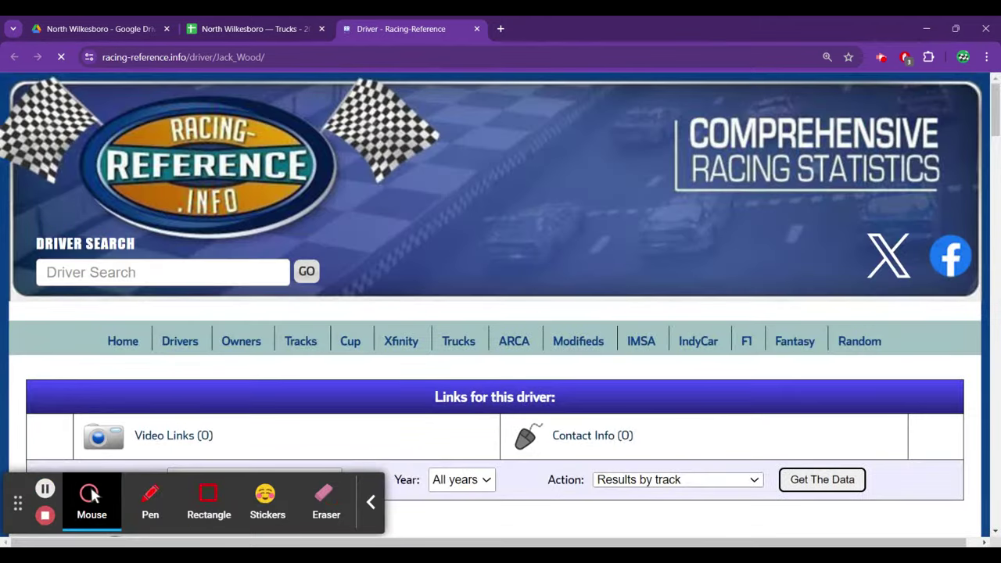
pyautogui.scroll(-10, 380, 321)
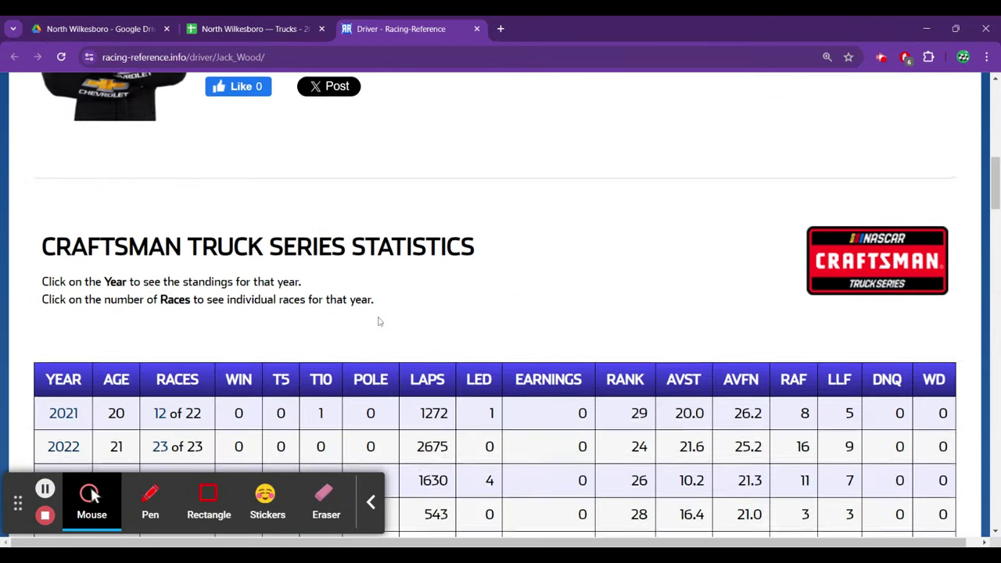
pyautogui.scroll(-3, 379, 321)
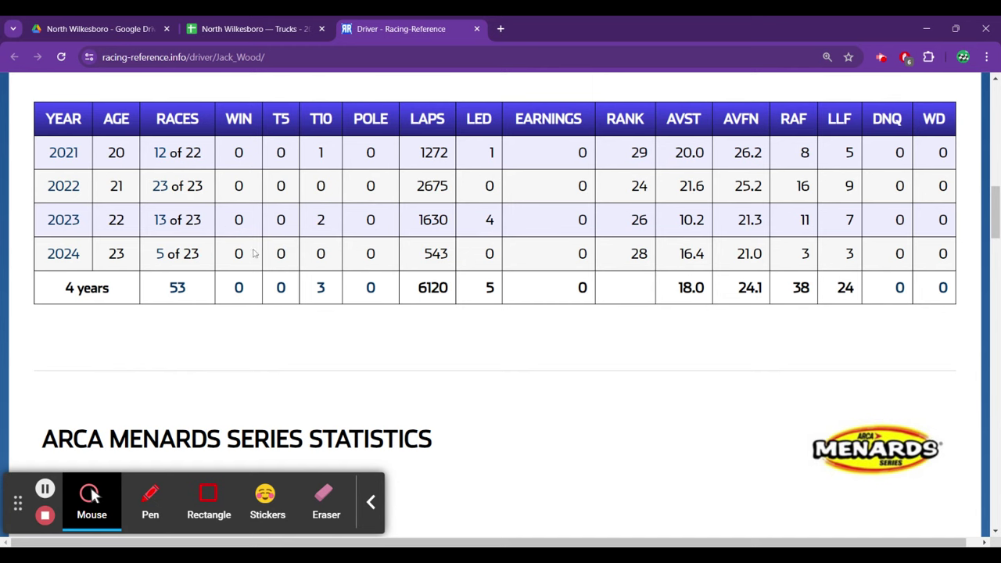
# - Open the driver's full career Truck Series race results and read through the 2021, 2022 and 2023 races
pyautogui.click(184, 298)
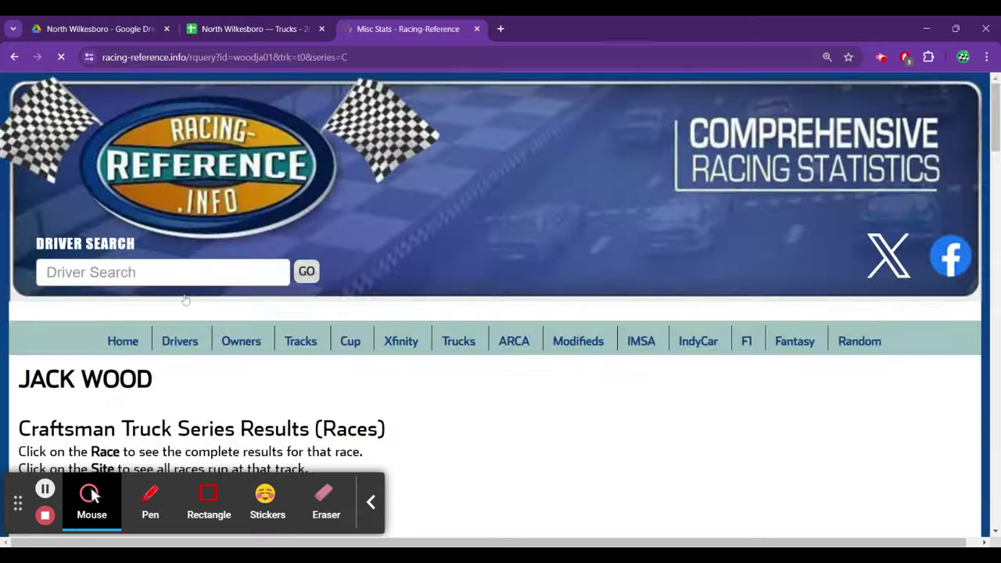
pyautogui.scroll(-4, 468, 307)
pyautogui.scroll(-6, 469, 307)
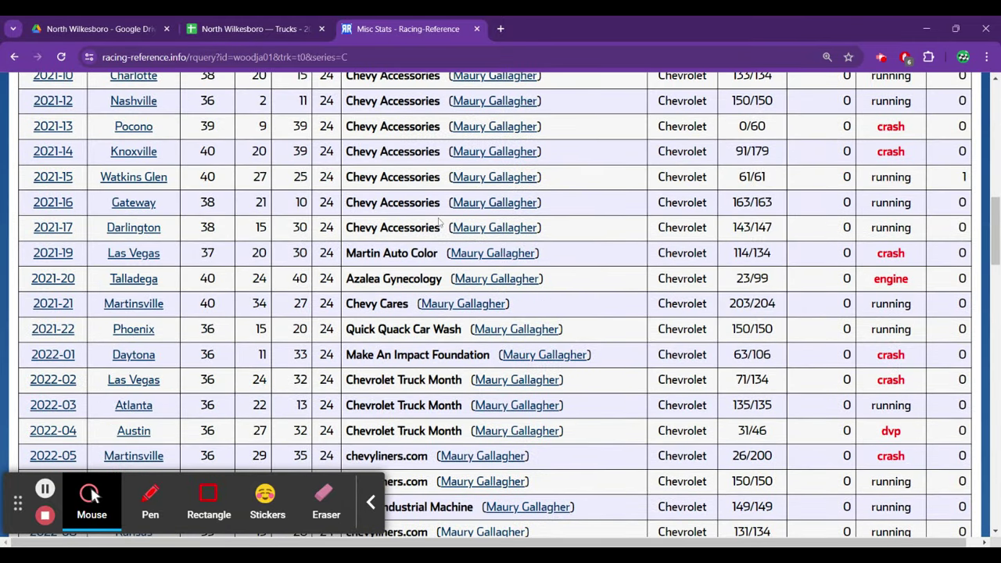
pyautogui.scroll(-3, 439, 219)
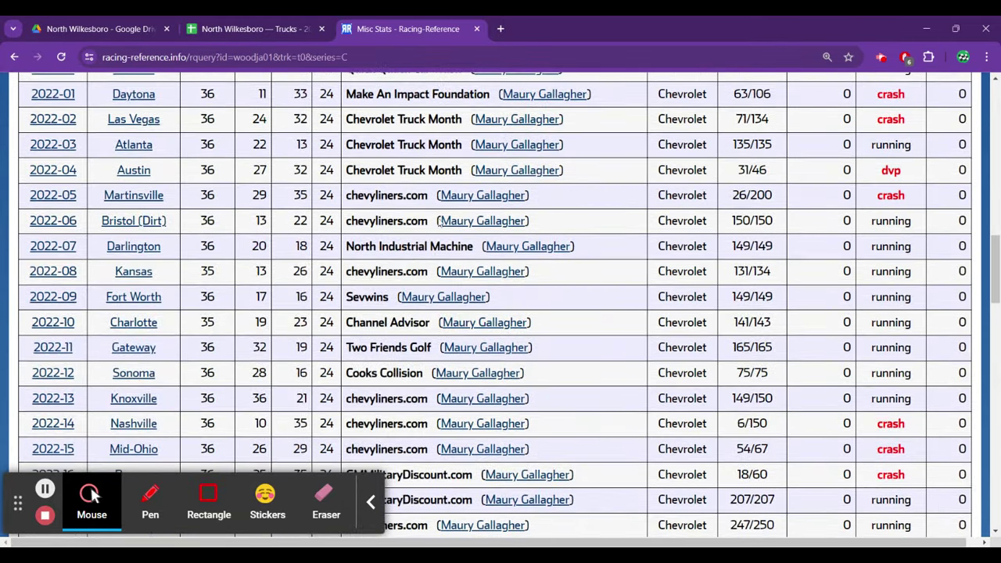
pyautogui.scroll(-5, 298, 341)
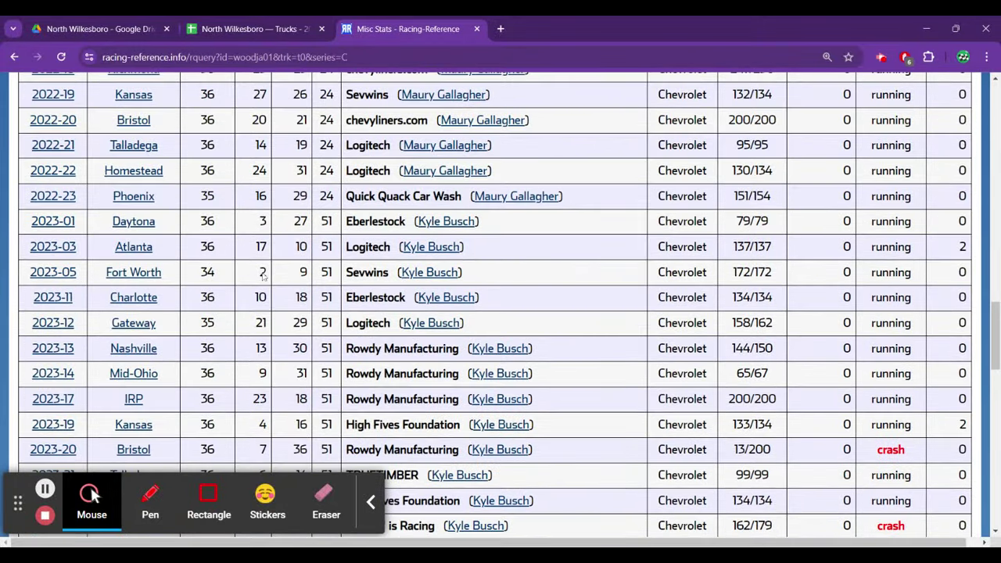
# - Read through the driver's late 2023 and 2024 Truck Series results, close the Racing-Reference page and return to the Tsuper sheet
pyautogui.scroll(-4, 322, 314)
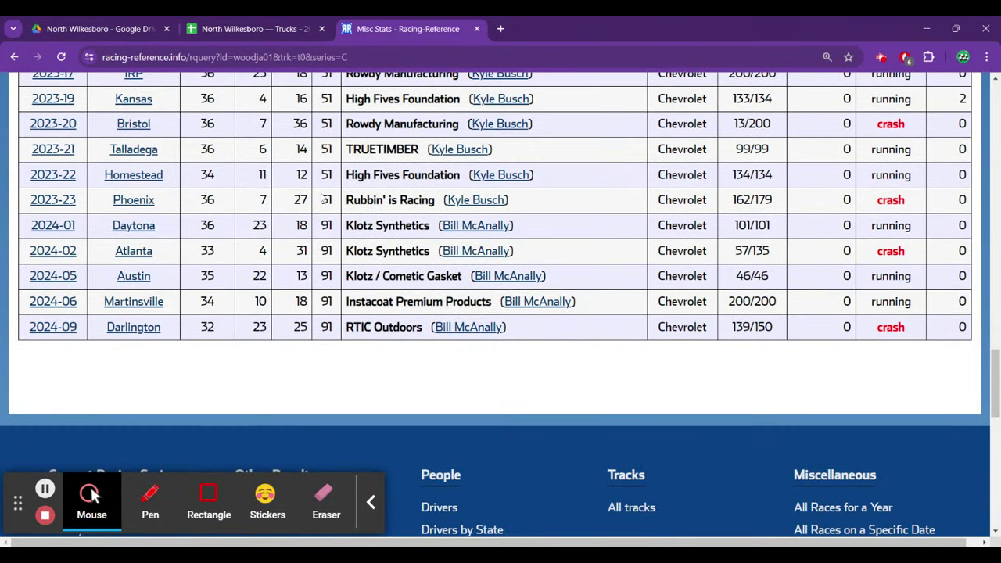
pyautogui.click(14, 57)
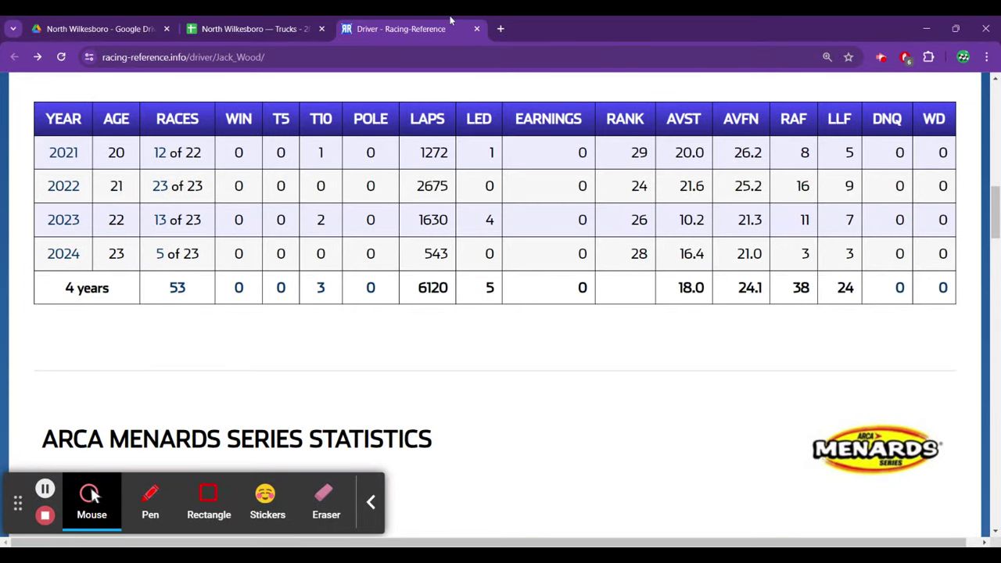
pyautogui.click(477, 28)
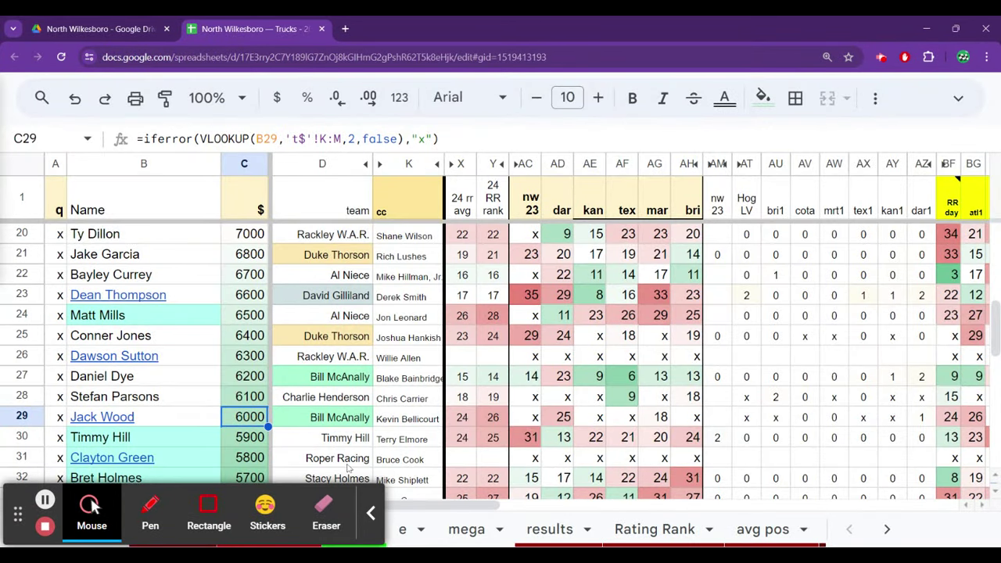
pyautogui.click(370, 515)
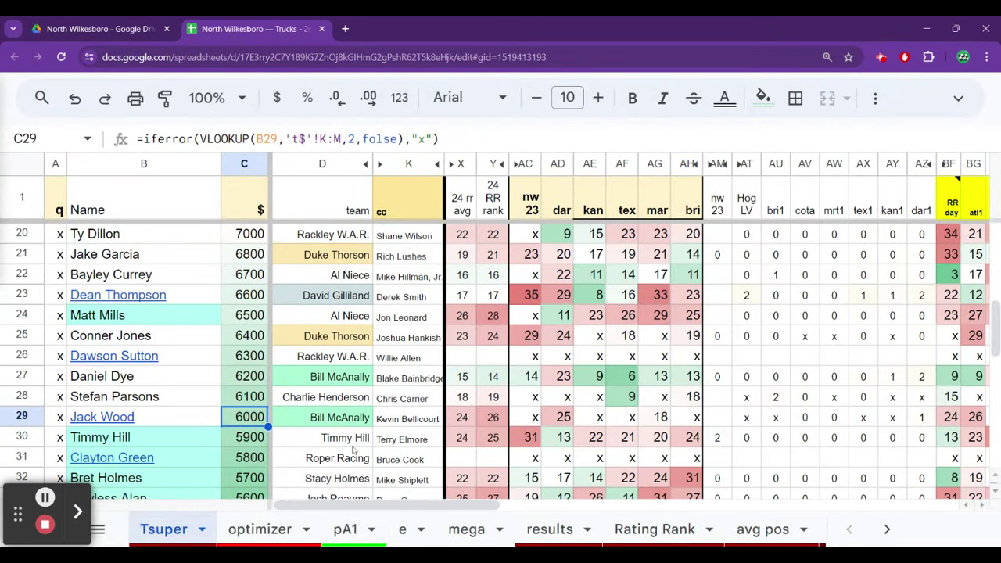
# - Review the name, salary, team and crew chief of the driver in row 28
pyautogui.click(334, 416)
pyautogui.press('Up')
pyautogui.press('Left')
pyautogui.press('Left')
pyautogui.press('Right')
pyautogui.press('Right')
pyautogui.press('Right')
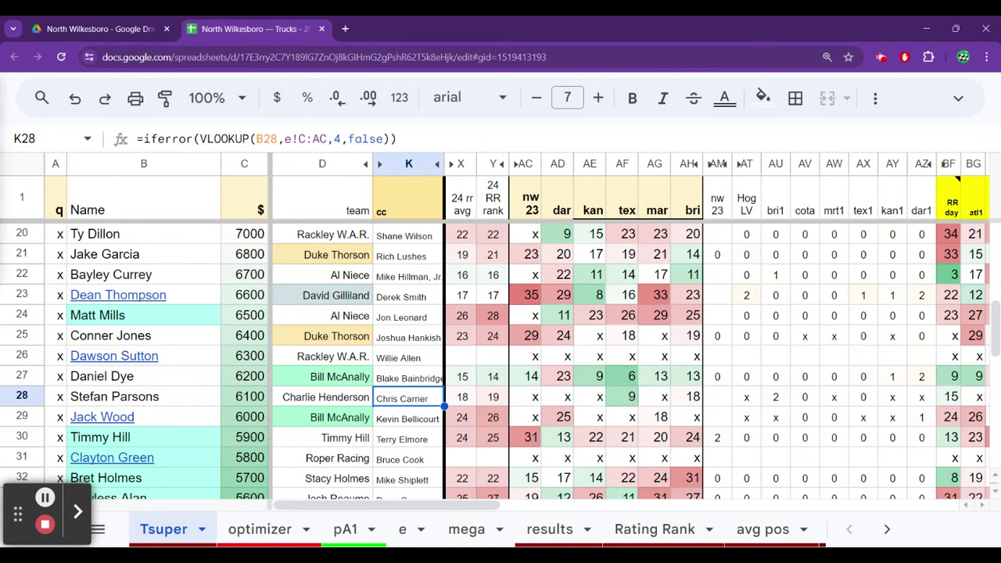
pyautogui.press('Left')
pyautogui.press('Left')
pyautogui.press('Left')
pyautogui.press('Right')
pyautogui.press('Right')
pyautogui.press('Left')
pyautogui.press('Left')
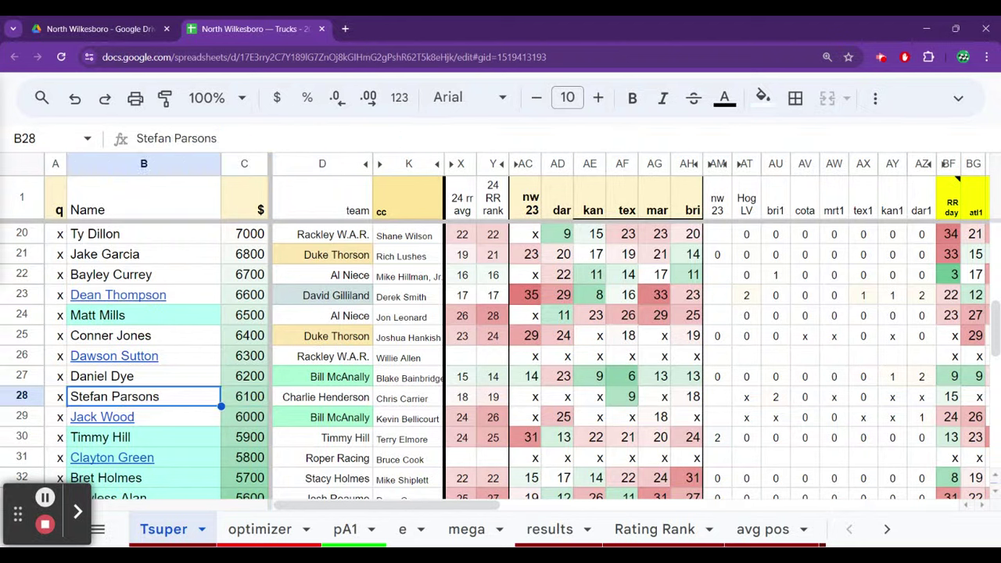
pyautogui.press('Right')
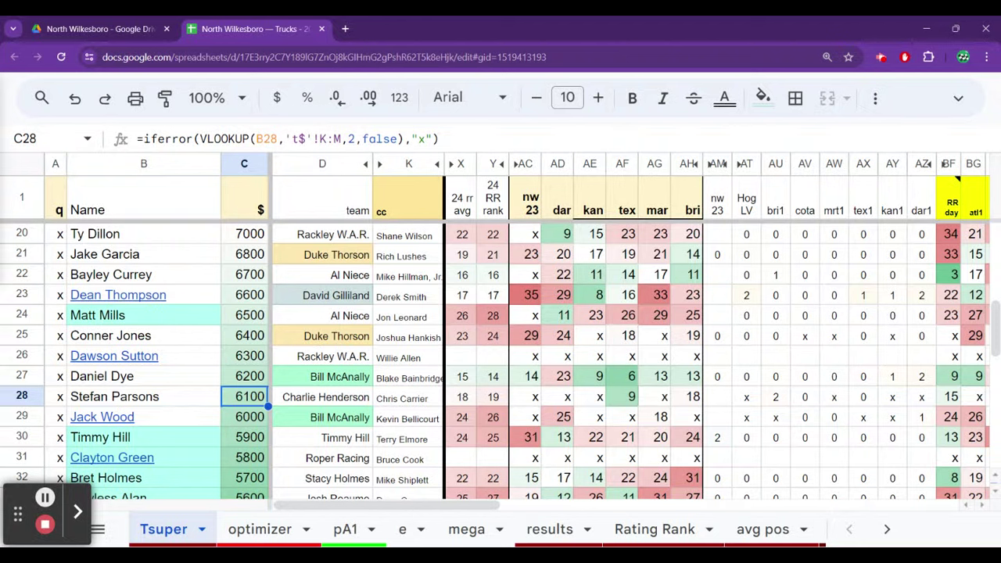
# - Scan the salary column upward from C28 past the $7000 driver in row 20
pyautogui.press('Up')
pyautogui.press('Up')
pyautogui.press('Up')
pyautogui.press('Up')
pyautogui.press('Up')
pyautogui.press('Up')
pyautogui.press('Up')
pyautogui.press('Up')
pyautogui.press('Up')
pyautogui.press('Up')
pyautogui.press('Up')
pyautogui.press('Up')
pyautogui.press('Up')
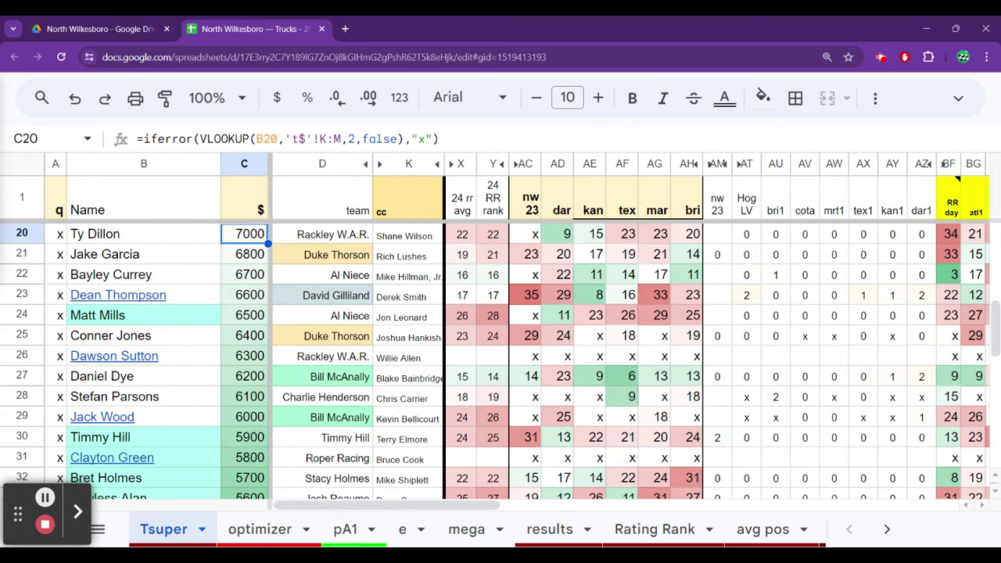
# - Scan down the salary column from the higher-priced drivers to the cheap drivers in the mid-30s rows
pyautogui.press('Down')
pyautogui.press('Down')
pyautogui.press('Down')
pyautogui.press('Down')
pyautogui.press('Down')
pyautogui.press('Down')
pyautogui.press('Down')
pyautogui.press('Down')
pyautogui.press('Down')
pyautogui.press('Down')
pyautogui.press('Down')
pyautogui.press('Down')
pyautogui.press('Down')
pyautogui.press('Down')
pyautogui.press('Down')
pyautogui.press('Down')
pyautogui.press('Down')
pyautogui.press('Down')
pyautogui.press('Down')
pyautogui.press('Down')
# - Scan back up the salary column and settle on the driver's salary in C30
pyautogui.press('Up')
pyautogui.press('Up')
pyautogui.press('Up')
pyautogui.press('Up')
pyautogui.press('Up')
pyautogui.press('Up')
pyautogui.press('Up')
pyautogui.press('Up')
pyautogui.press('Up')
pyautogui.press('Down')
pyautogui.press('Down')
pyautogui.press('Down')
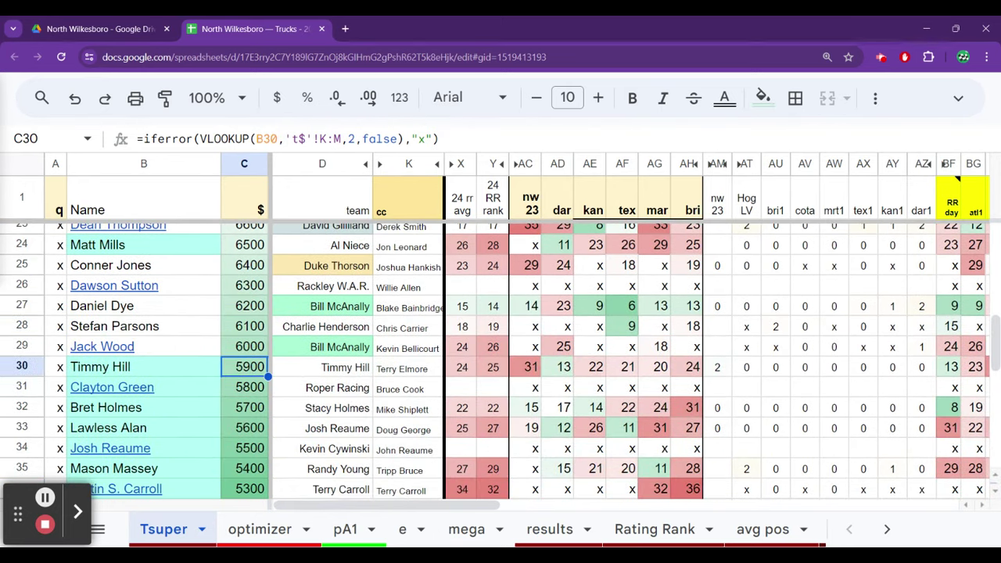
# - Check the cheapest drivers' salaries from C30 down past C36
pyautogui.press('Down')
pyautogui.press('Down')
pyautogui.press('Down')
pyautogui.press('Down')
pyautogui.press('Down')
pyautogui.press('Down')
pyautogui.press('Down')
pyautogui.press('Down')
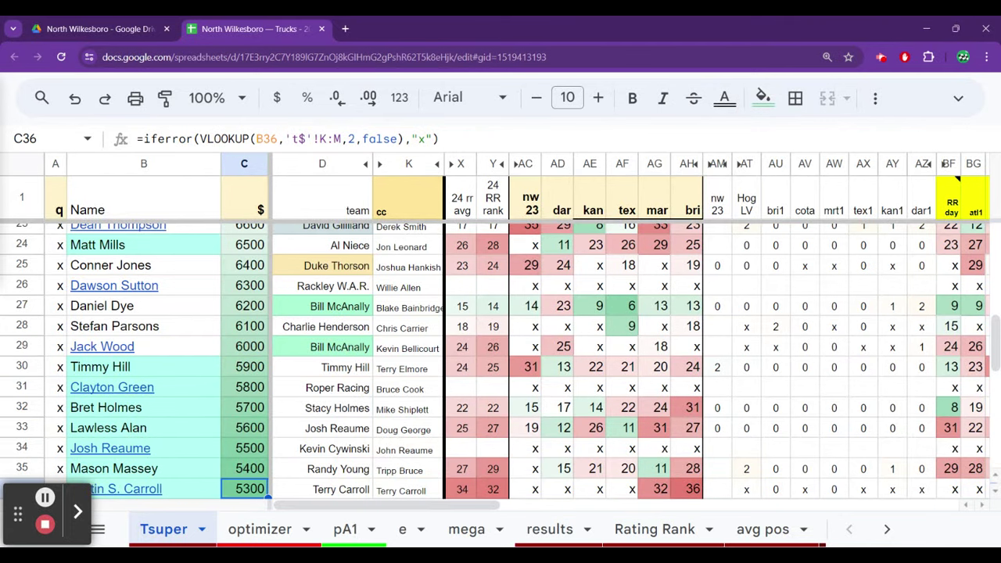
# - Move back up the salary column to the driver in C28
pyautogui.press('Up')
pyautogui.press('Up')
pyautogui.press('Up')
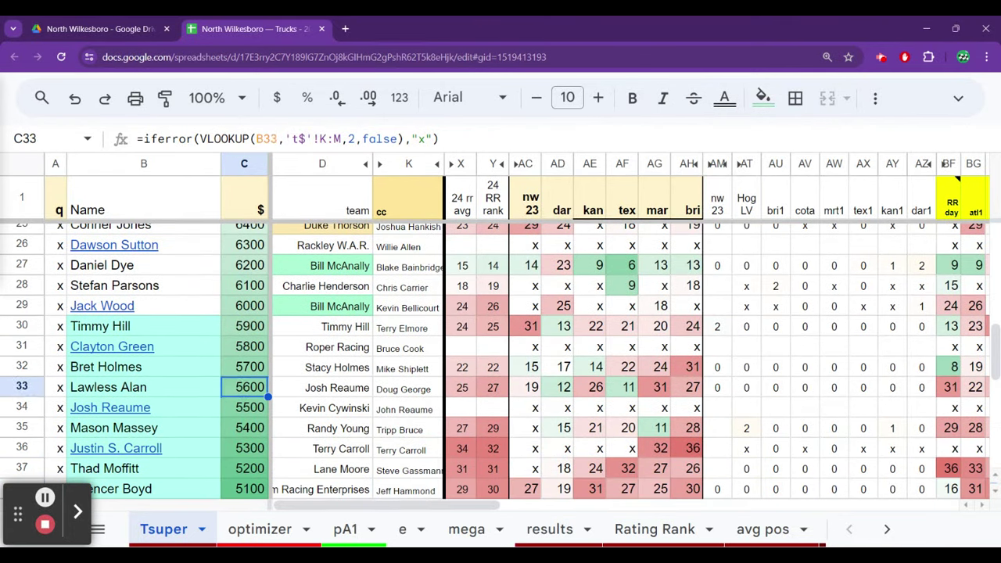
pyautogui.press('Up')
pyautogui.press('Up')
pyautogui.press('Up')
pyautogui.press('Up')
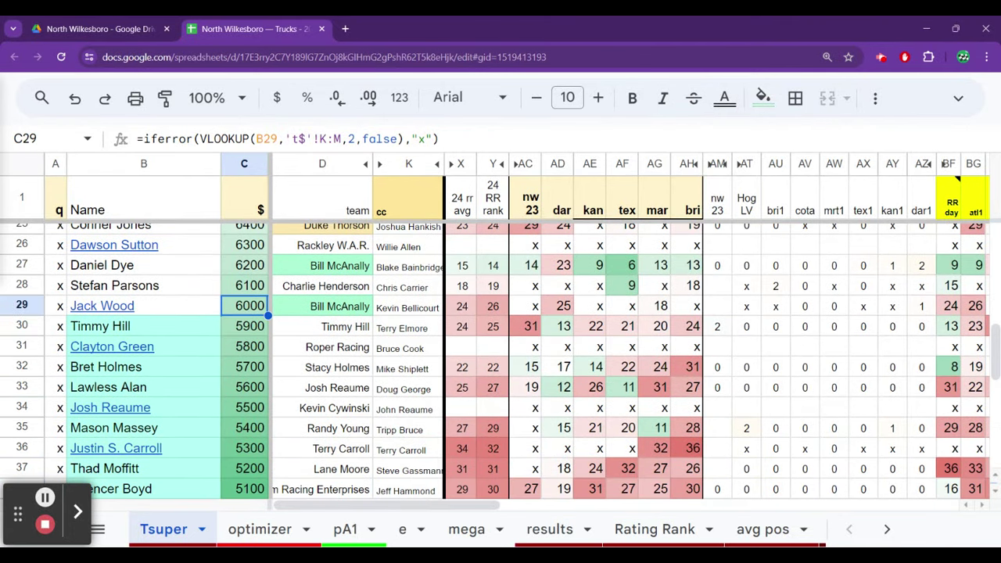
pyautogui.press('Up')
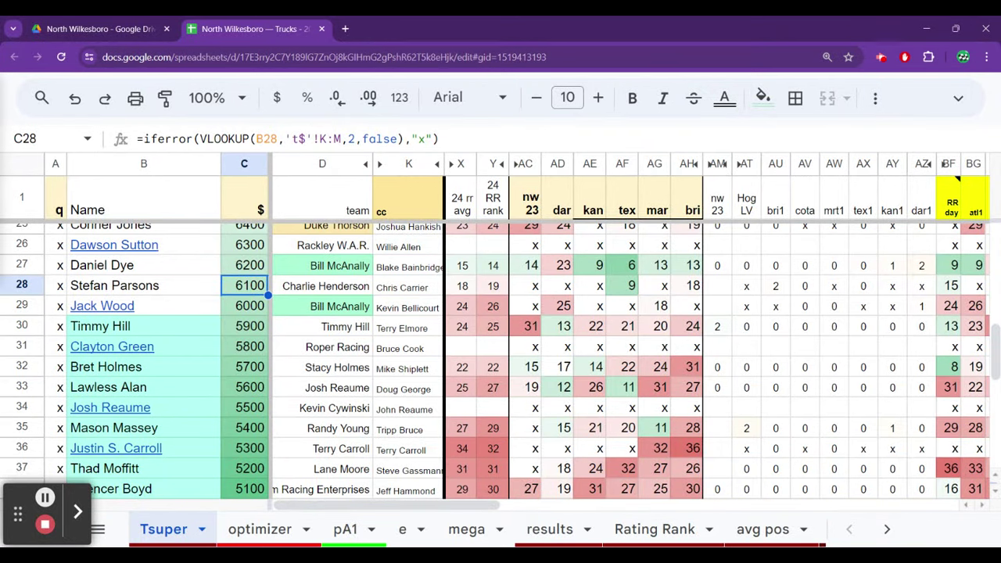
# - Compare the salaries above row 28 up to C24 and come back to C28
pyautogui.press('Up')
pyautogui.press('Up')
pyautogui.press('Up')
pyautogui.press('Up')
pyautogui.press('Down')
pyautogui.press('Down')
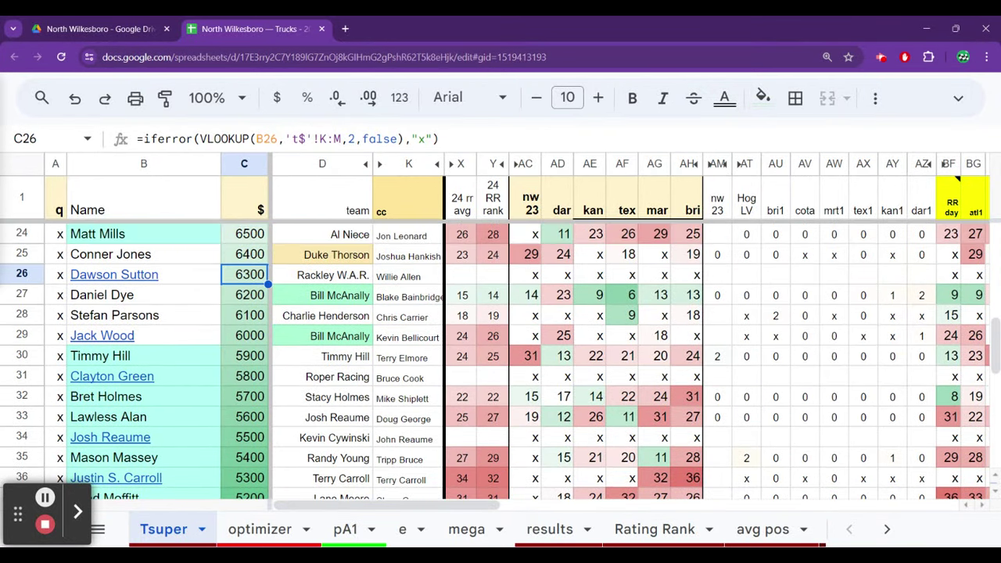
pyautogui.press('Down')
pyautogui.press('Down')
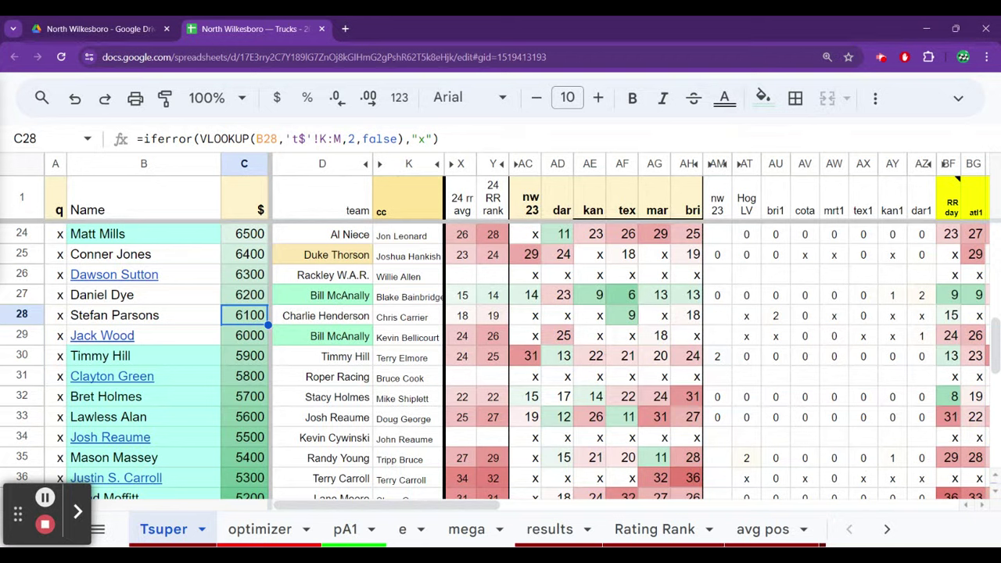
# - Review the name, salary, team and 2024 rating average of the driver in row 27
pyautogui.click(244, 295)
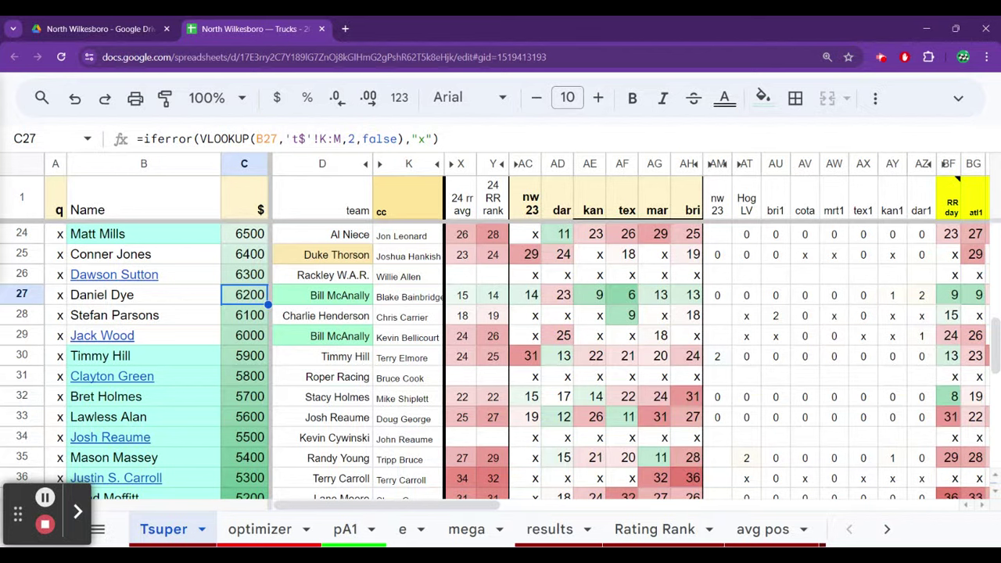
pyautogui.press('Right')
pyautogui.press('Right')
pyautogui.press('Right')
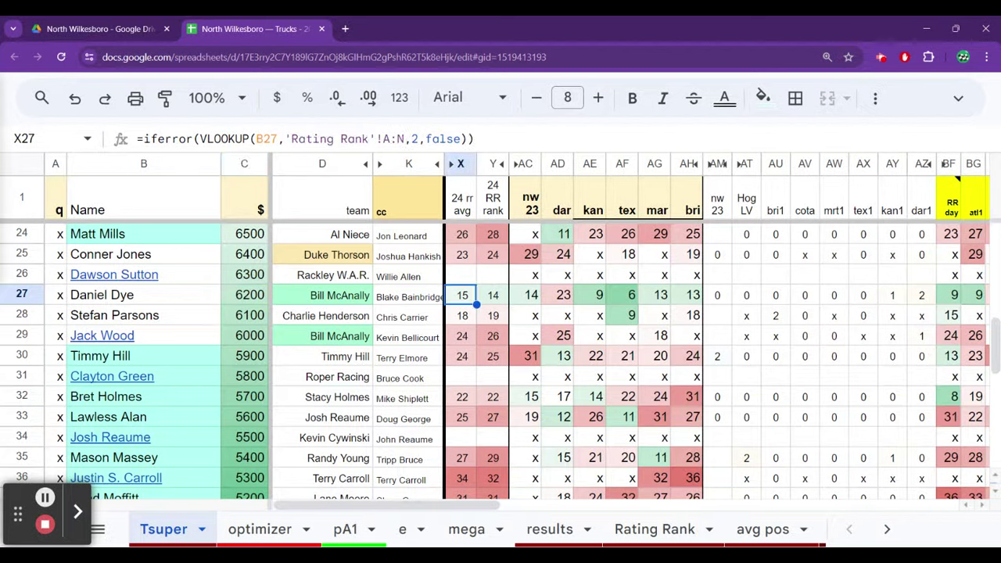
pyautogui.press('Left')
pyautogui.press('Left')
pyautogui.press('Left')
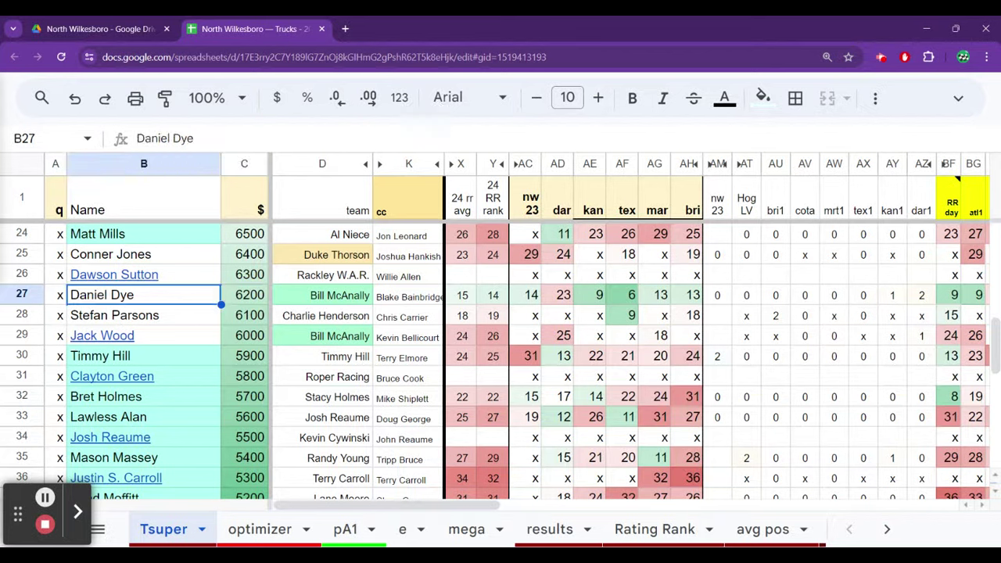
pyautogui.press('Right')
pyautogui.press('Right')
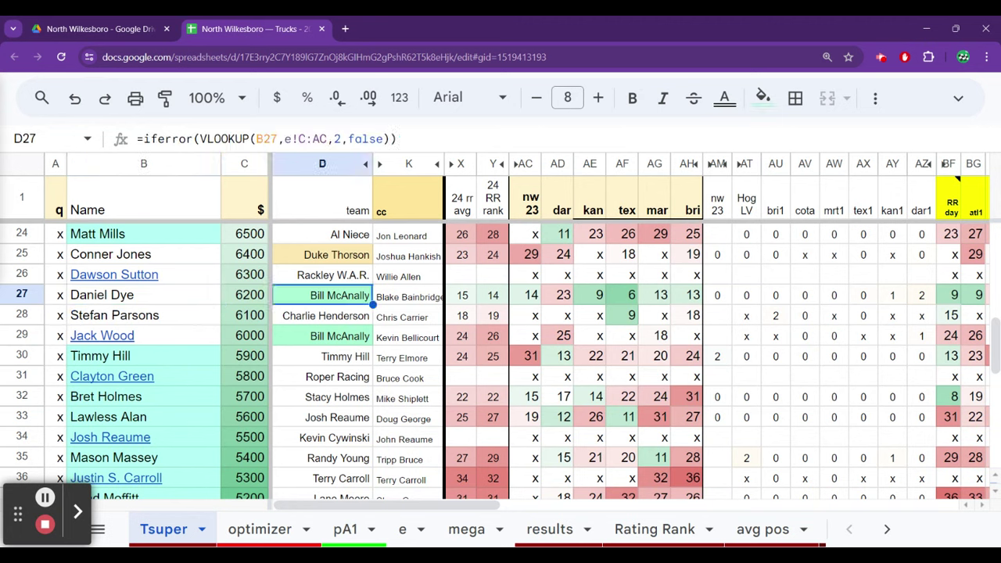
# - Read the row 27 driver's finishes from North Wilkesboro 2023 in AC27 through Bristol in AH27
pyautogui.press('Right')
pyautogui.press('Right')
pyautogui.press('Right')
pyautogui.press('Right')
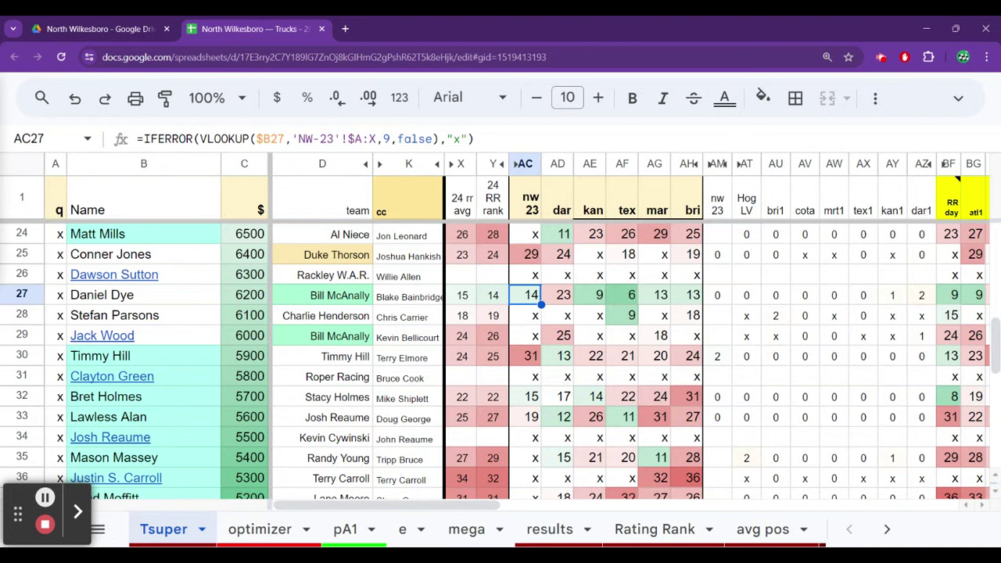
pyautogui.press('Right')
pyautogui.press('Right')
pyautogui.press('Right')
pyautogui.press('Right')
pyautogui.press('Right')
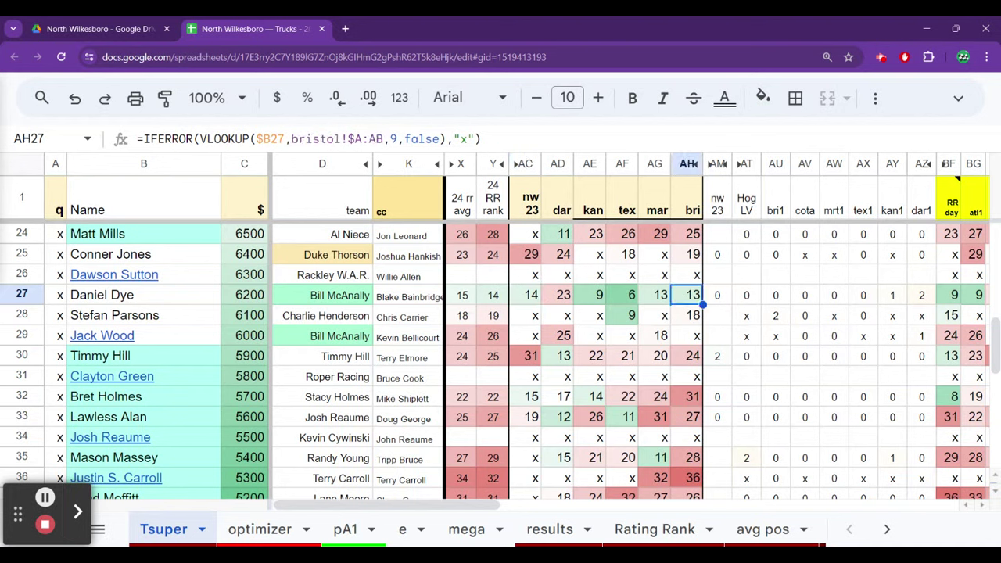
# - Go back across row 27 to recheck the driver's team and salary in C27
pyautogui.press('Left')
pyautogui.press('Left')
pyautogui.press('Left')
pyautogui.press('Left')
pyautogui.press('Left')
pyautogui.press('Left')
pyautogui.press('Left')
pyautogui.press('Left')
pyautogui.press('Left')
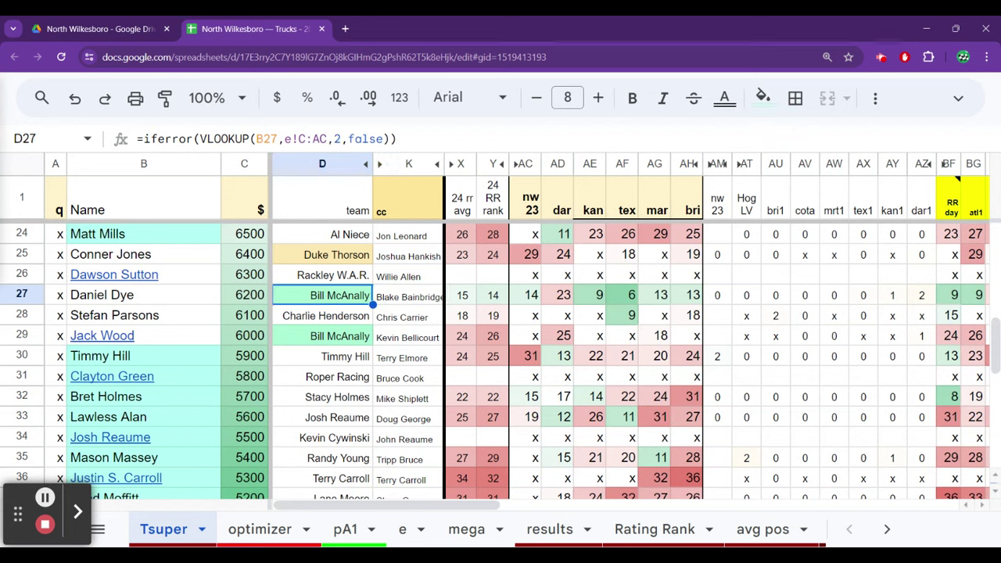
pyautogui.press('Left')
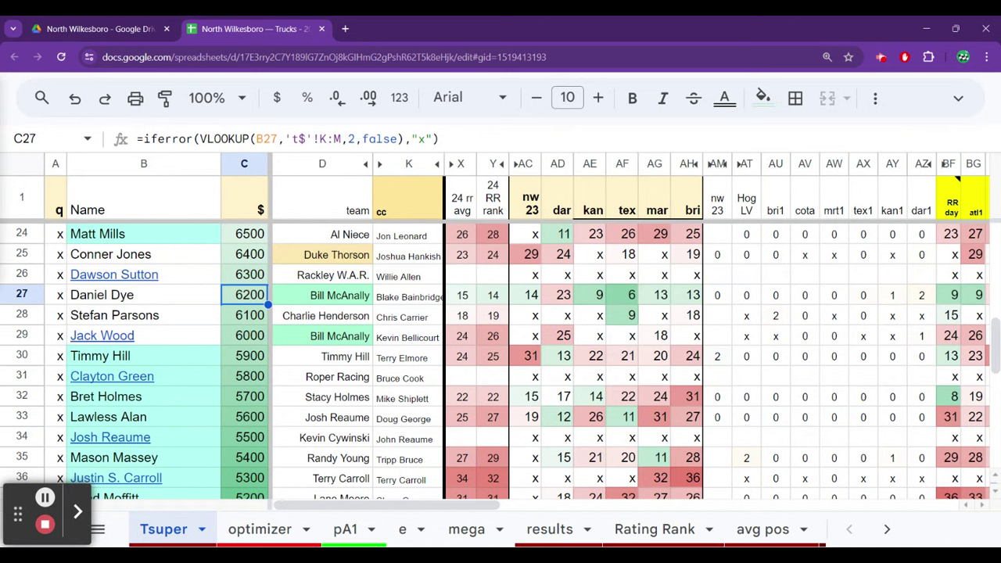
# - Check the salary in C26 and the team in D26 for the row 26 driver
pyautogui.press('Up')
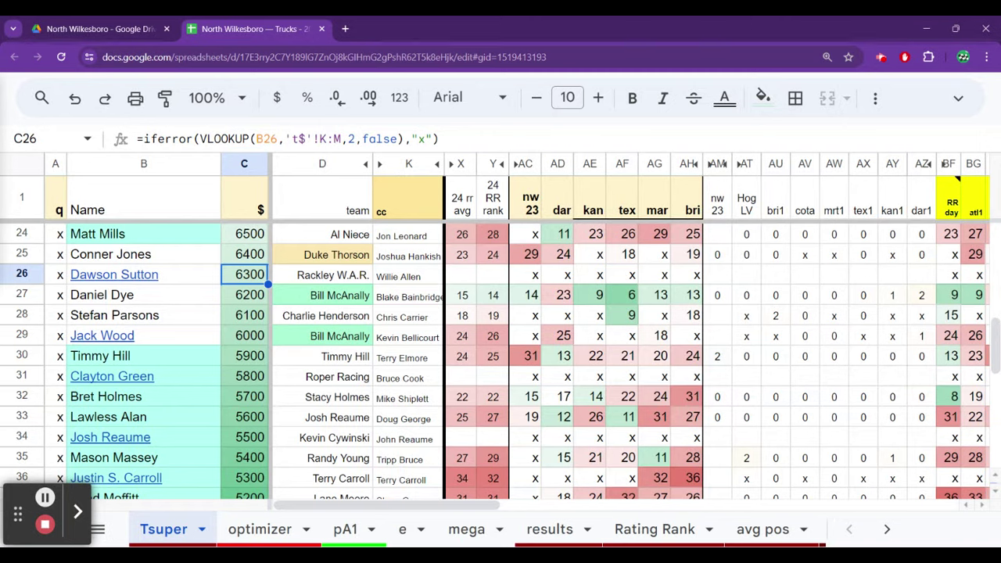
pyautogui.click(322, 274)
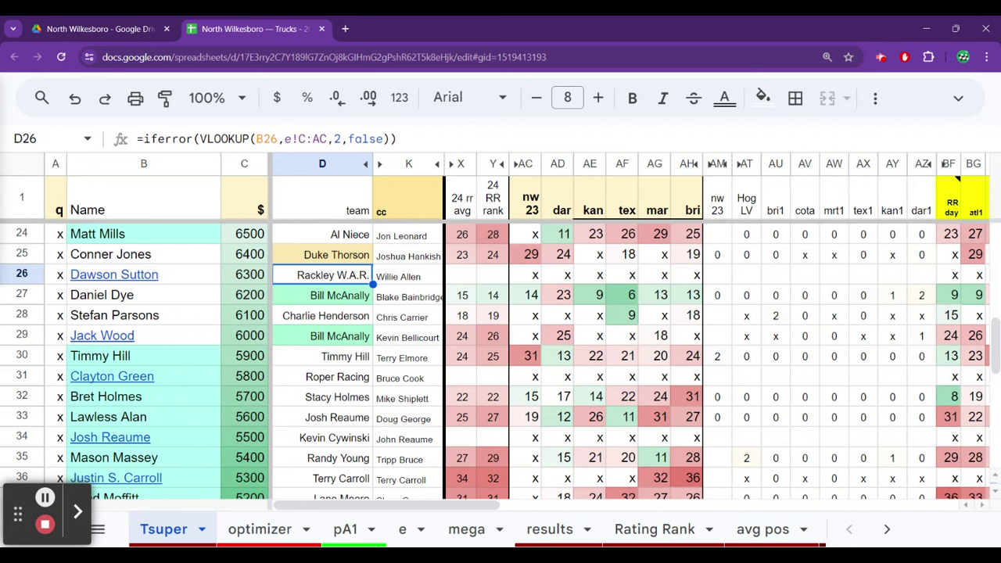
pyautogui.click(244, 275)
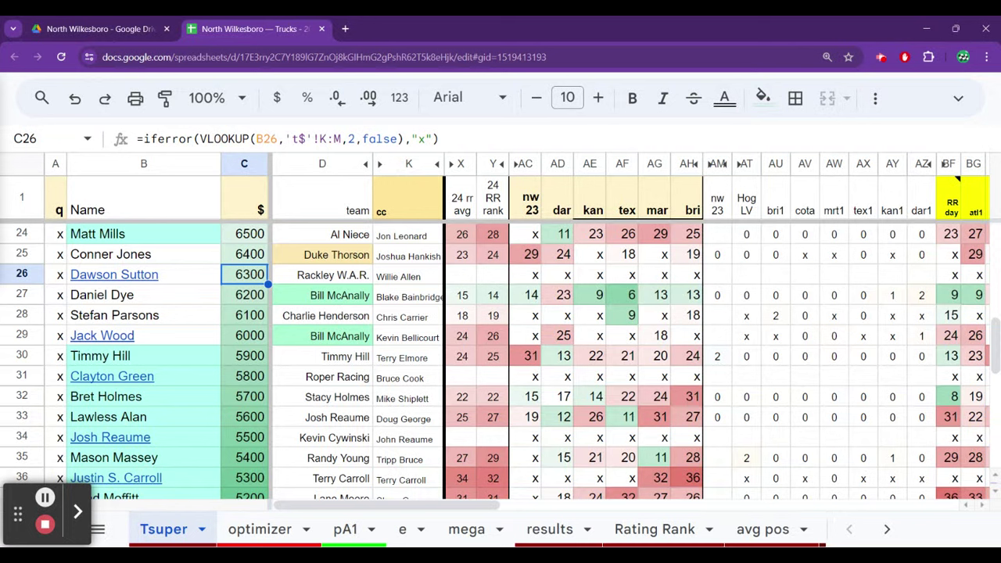
# - Review the salary, team and 2024 rating average of the driver in row 25
pyautogui.click(244, 254)
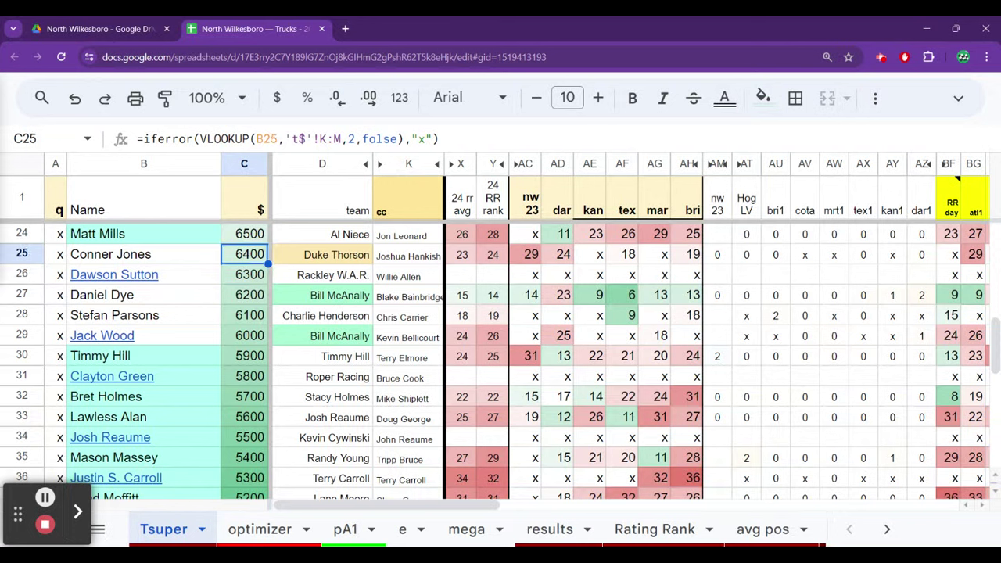
pyautogui.press('Right')
pyautogui.press('Right')
pyautogui.press('Right')
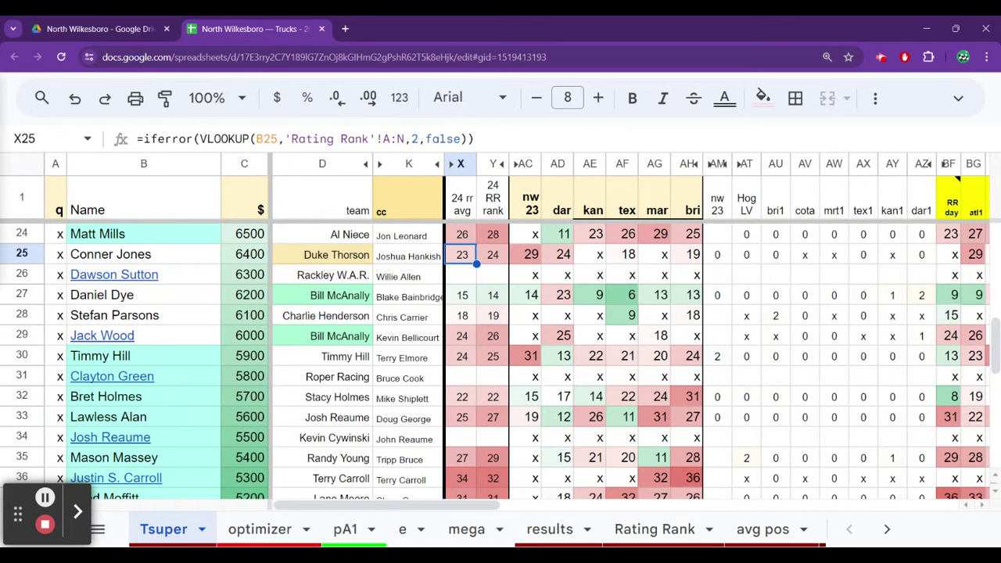
pyautogui.press('Left')
pyautogui.press('Left')
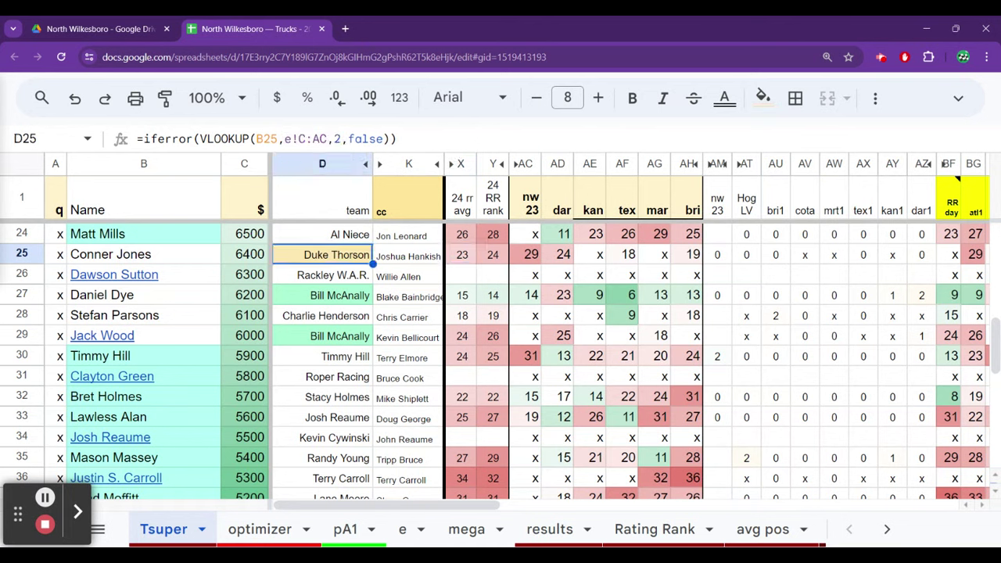
pyautogui.click(244, 254)
# - Compare the salary in C25 with the cheaper drivers in the rows below it and go back up
pyautogui.press('Down')
pyautogui.press('Down')
pyautogui.press('Down')
pyautogui.press('Down')
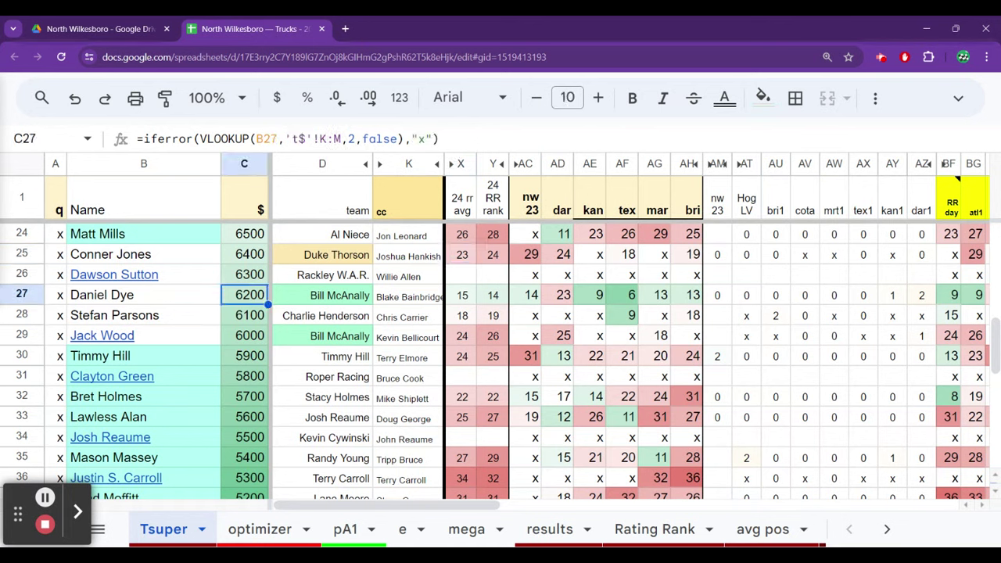
pyautogui.press('Up')
pyautogui.press('Up')
pyautogui.press('Up')
pyautogui.press('Up')
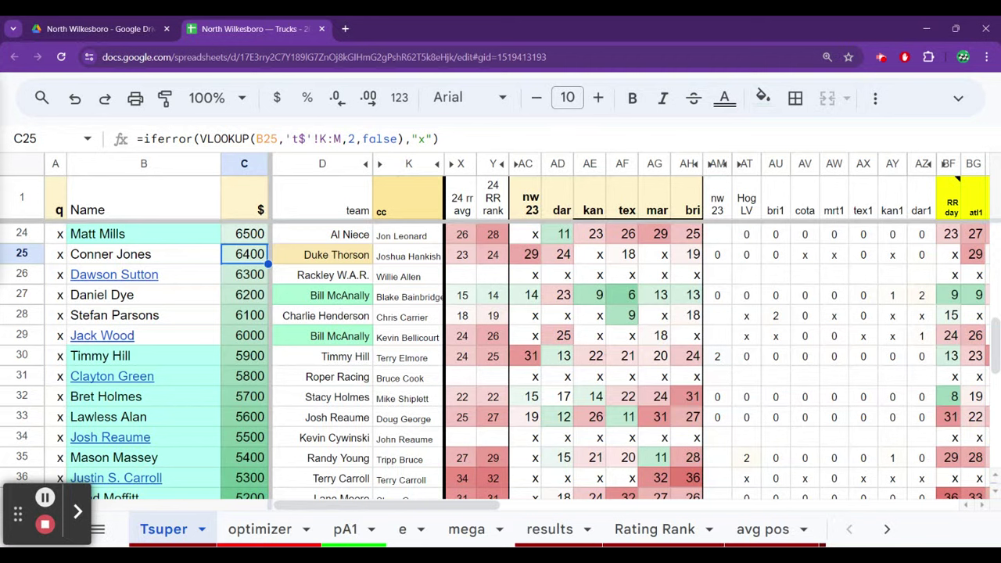
# - Step through the driver salaries from C25 down to C29
pyautogui.press('Down')
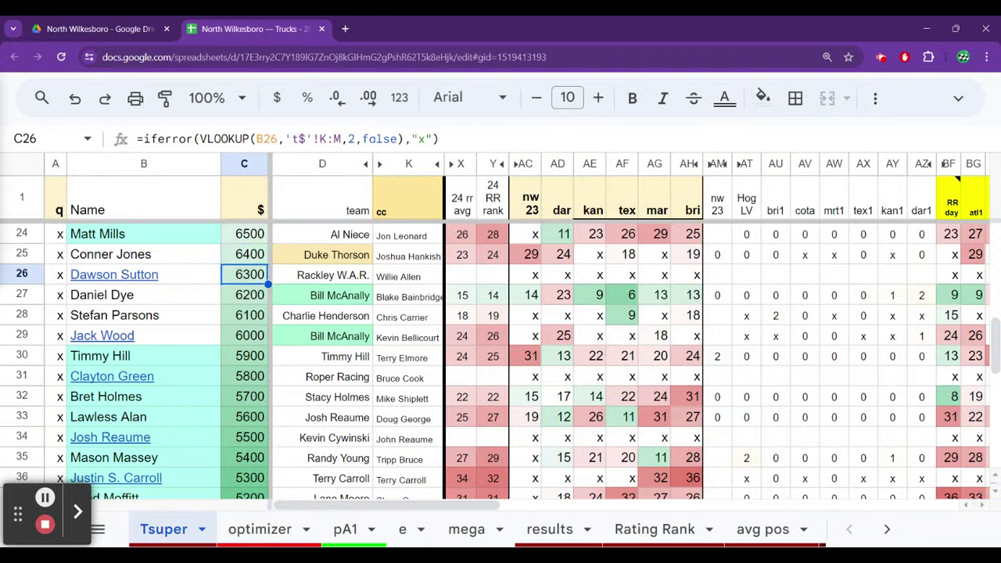
pyautogui.press('Down')
pyautogui.press('Down')
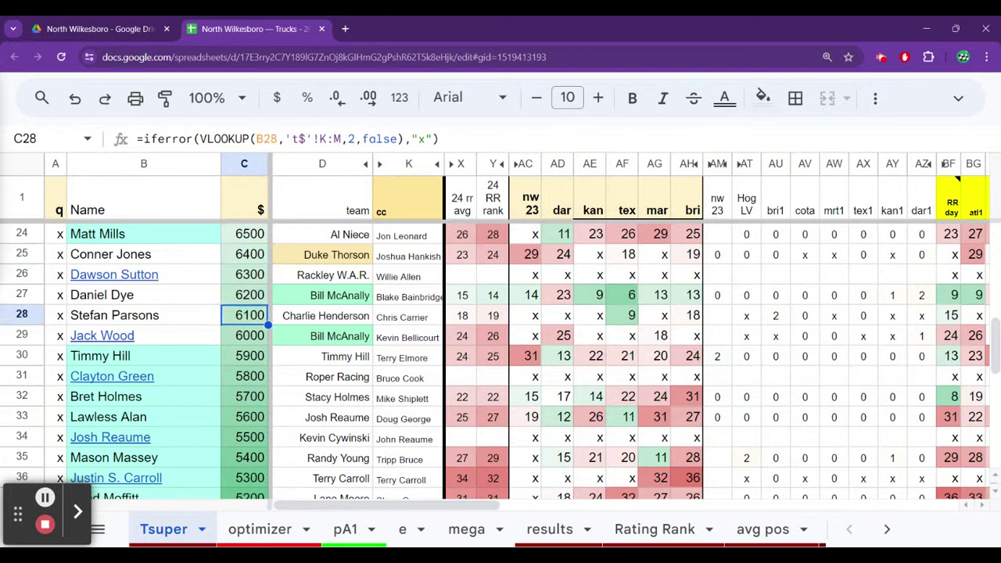
pyautogui.press('Down')
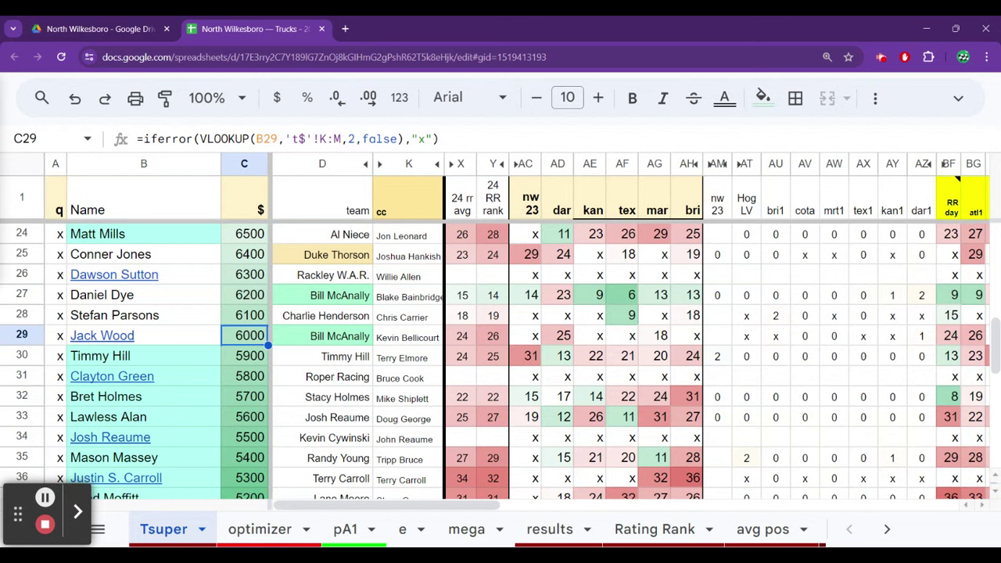
# - Scan the salary column upward from C29 toward the higher-priced drivers
pyautogui.press('Up')
pyautogui.press('Up')
pyautogui.press('Up')
pyautogui.press('Up')
pyautogui.press('Up')
pyautogui.press('Up')
pyautogui.press('Up')
pyautogui.press('Up')
pyautogui.press('Up')
pyautogui.press('Up')
pyautogui.press('Up')
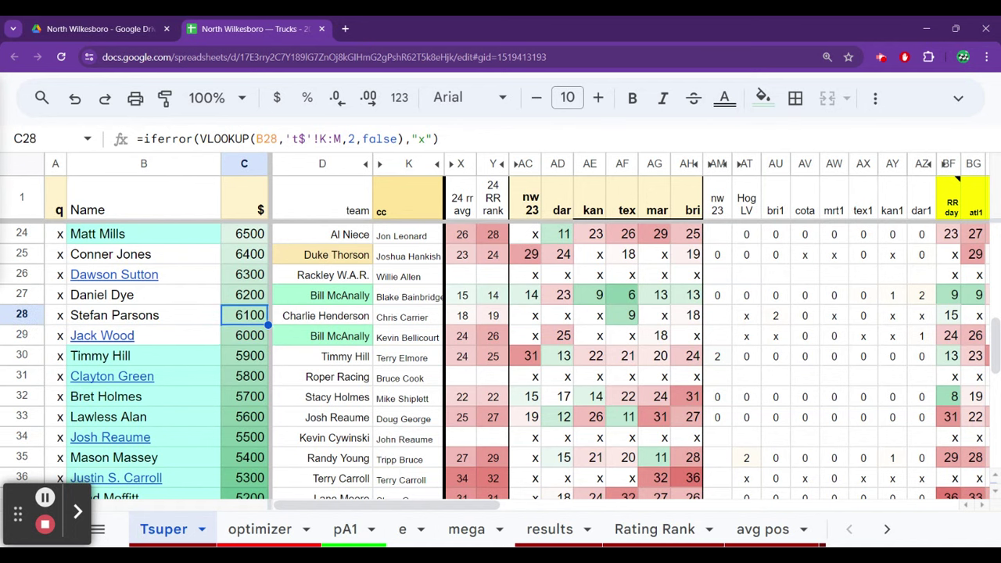
# - Scan the salary column between C28 and C24, ending on the row 24 driver's salary
pyautogui.press('Down')
pyautogui.press('Down')
pyautogui.press('Down')
pyautogui.press('Down')
pyautogui.press('Down')
pyautogui.press('Down')
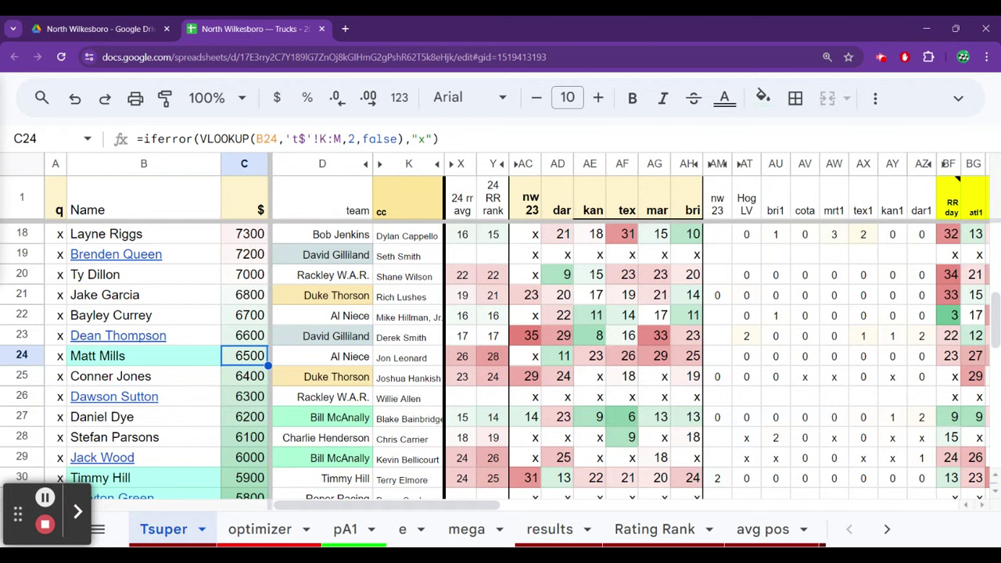
# - Compare the salary in C24 with the cheaper drivers down to C30 and go back up to C24
pyautogui.press('Down')
pyautogui.press('Down')
pyautogui.press('Down')
pyautogui.press('Down')
pyautogui.press('Down')
pyautogui.press('Down')
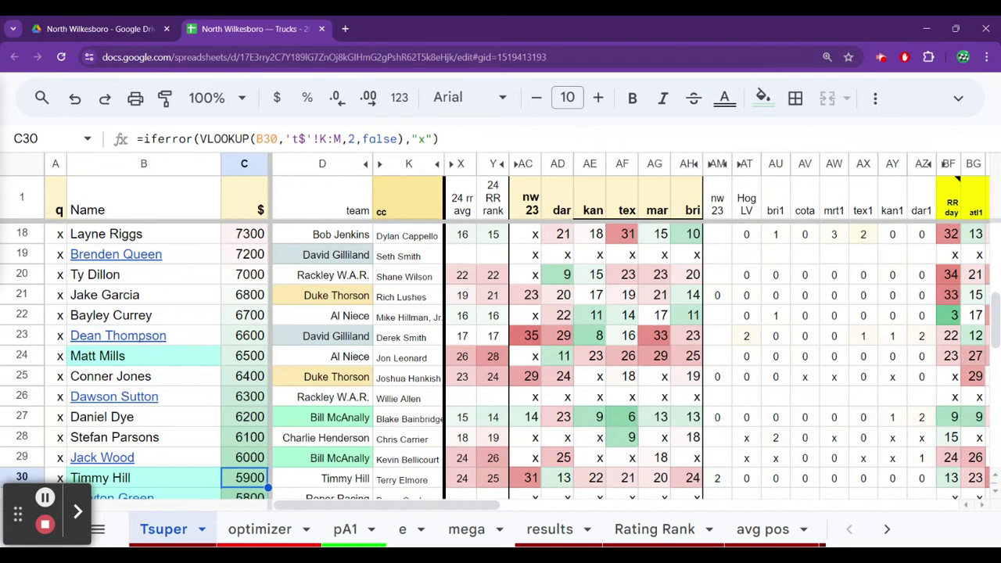
pyautogui.press('Up')
pyautogui.press('Up')
pyautogui.press('Up')
pyautogui.press('Up')
pyautogui.press('Up')
pyautogui.press('Up')
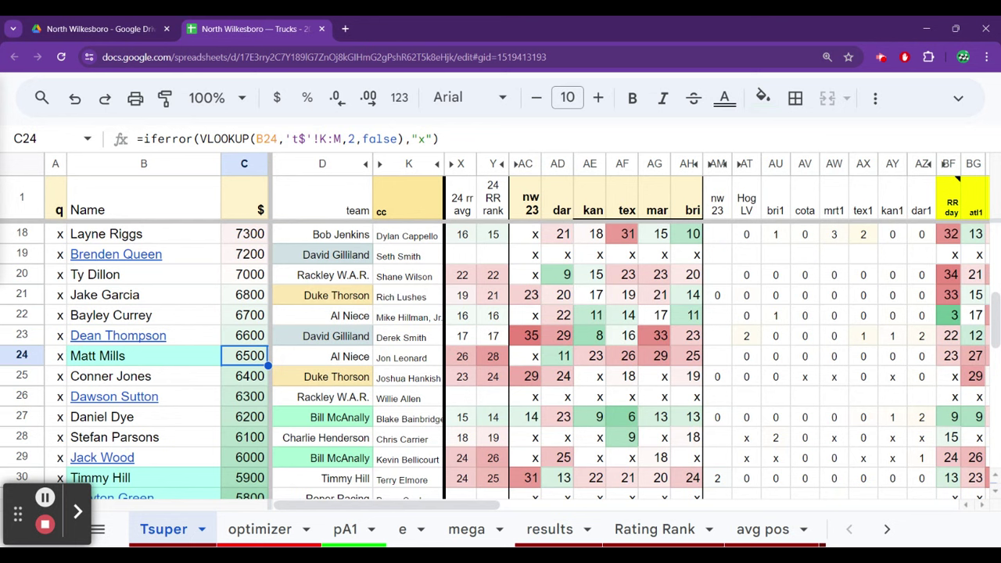
# - Review the row 24 driver's team, rating and track figures across to Martinsville, then go back to the Darlington figure in AD24
pyautogui.press('Right')
pyautogui.press('Right')
pyautogui.press('Right')
pyautogui.press('Right')
pyautogui.press('Right')
pyautogui.press('Right')
pyautogui.press('Right')
pyautogui.press('Right')
pyautogui.press('Right')
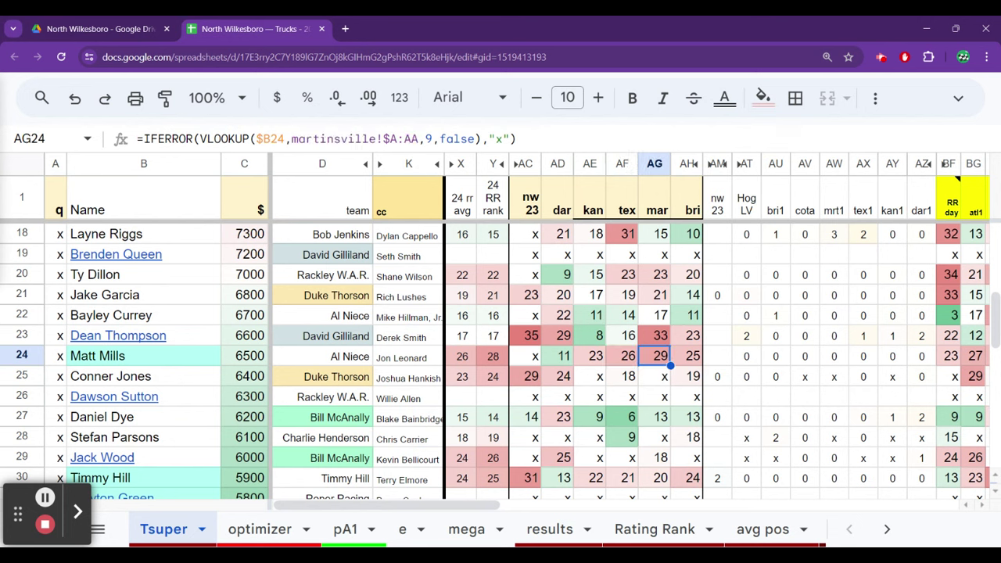
pyautogui.press('Left')
pyautogui.press('Left')
pyautogui.press('Left')
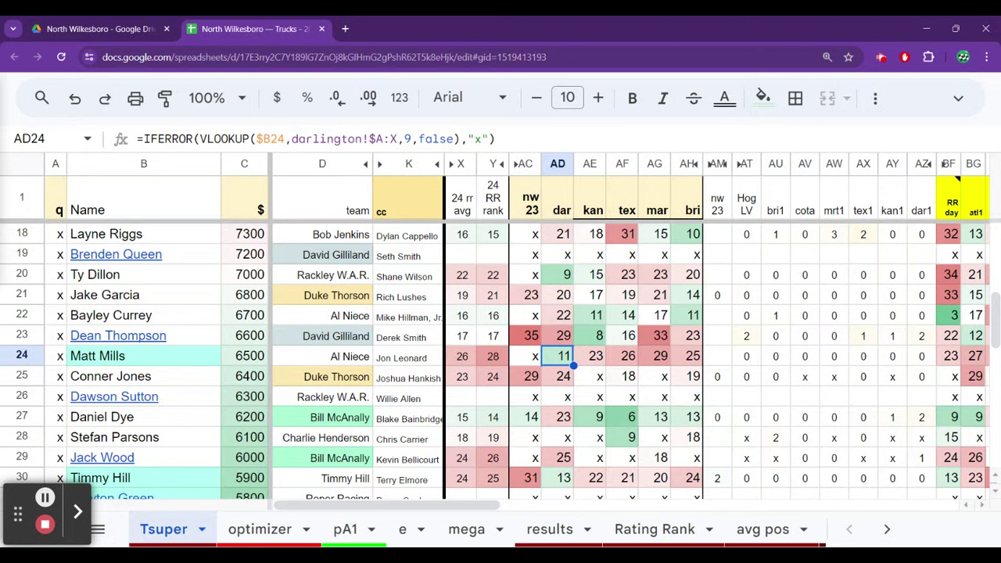
# - Compare the Darlington figure in AD24 with those down to AD30 and return to AD24
pyautogui.press('Down')
pyautogui.press('Down')
pyautogui.press('Down')
pyautogui.press('Down')
pyautogui.press('Down')
pyautogui.press('Down')
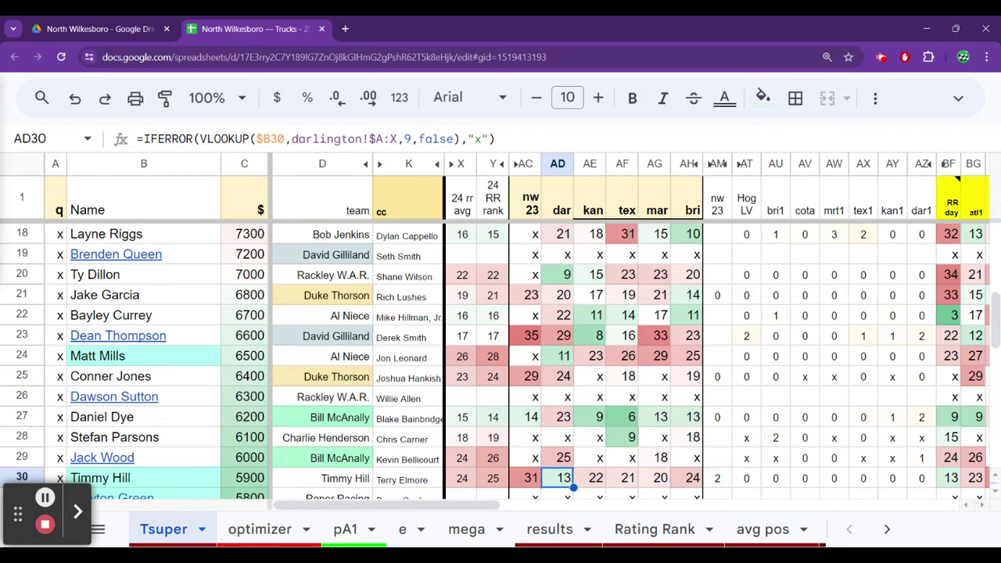
pyautogui.press('Up')
pyautogui.press('Up')
pyautogui.press('Up')
pyautogui.press('Up')
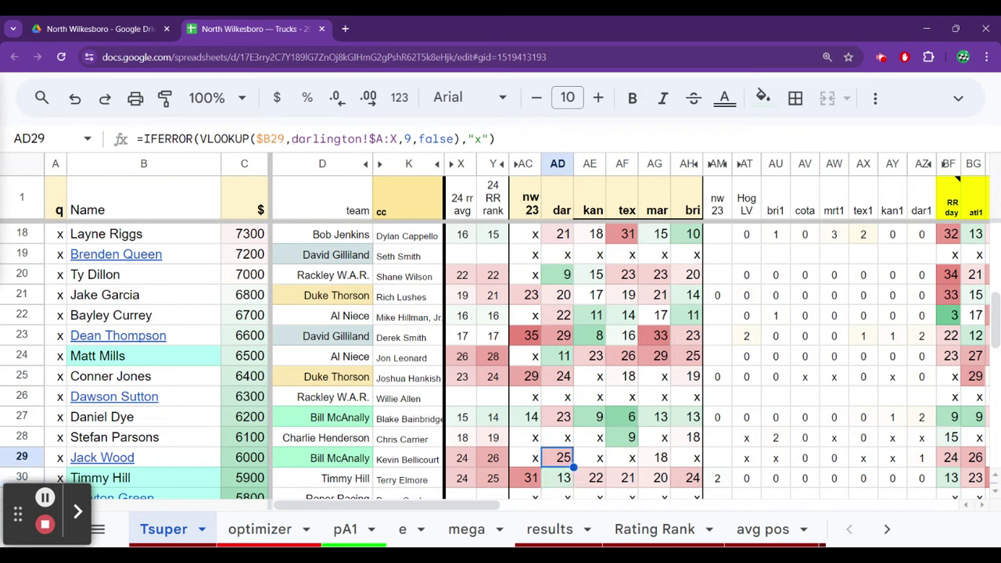
pyautogui.press('Up')
pyautogui.press('Up')
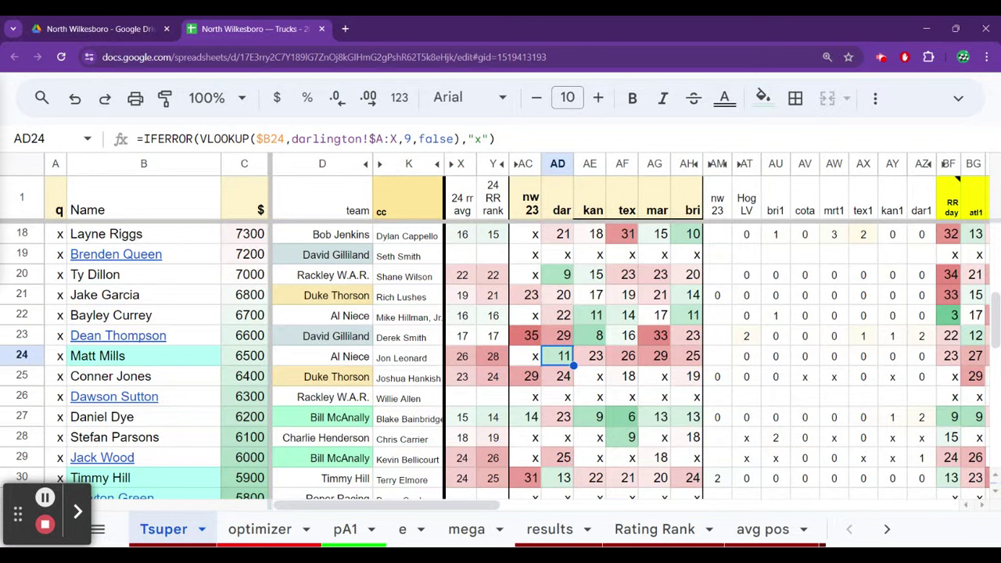
# - Recheck the Darlington figures down to AD30, then move up to the row 23 driver's in AD23
pyautogui.press('Down')
pyautogui.press('Down')
pyautogui.press('Down')
pyautogui.press('Down')
pyautogui.press('Down')
pyautogui.press('Down')
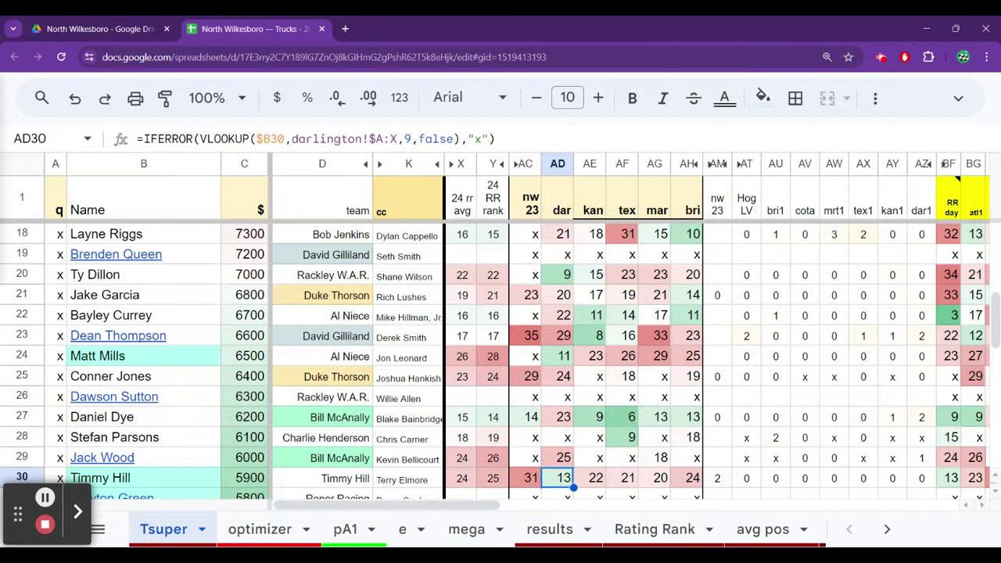
pyautogui.press('Up')
pyautogui.press('Up')
pyautogui.press('Up')
pyautogui.press('Up')
pyautogui.press('Up')
pyautogui.press('Up')
pyautogui.press('Up')
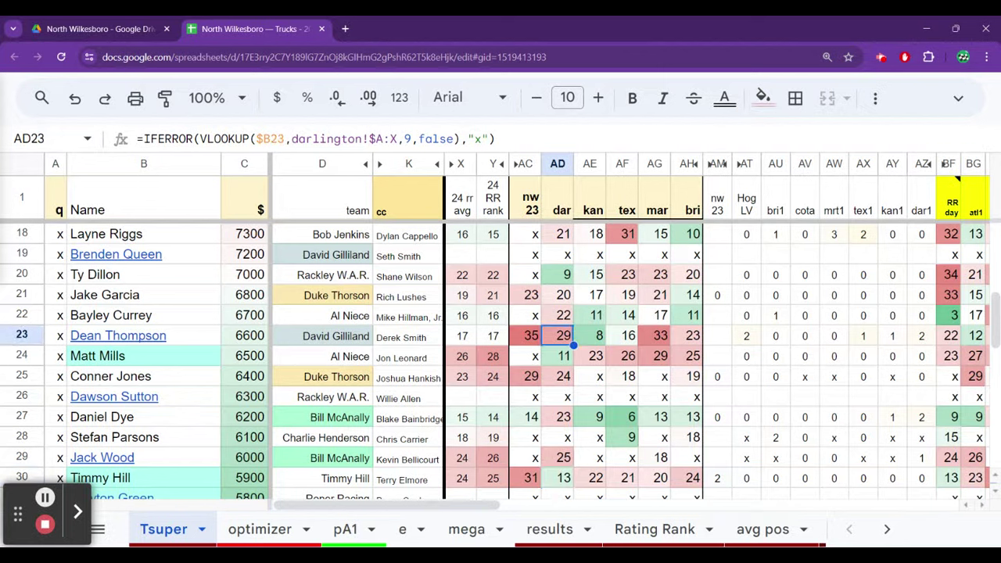
# - Open the Racing-Reference page linked from the driver name in B23 and bring the Craftsman Truck Series results table into view
pyautogui.click(124, 343)
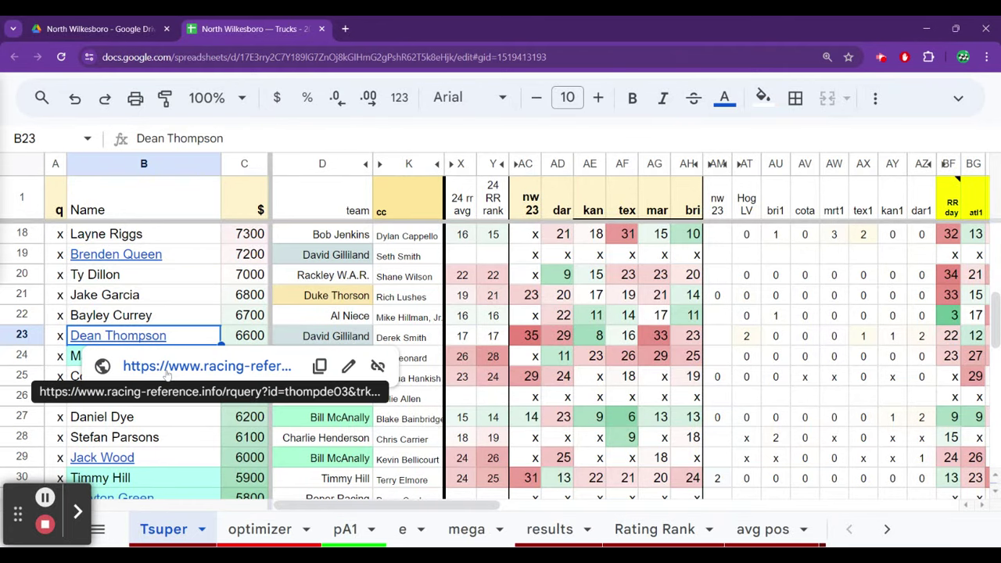
pyautogui.click(167, 368)
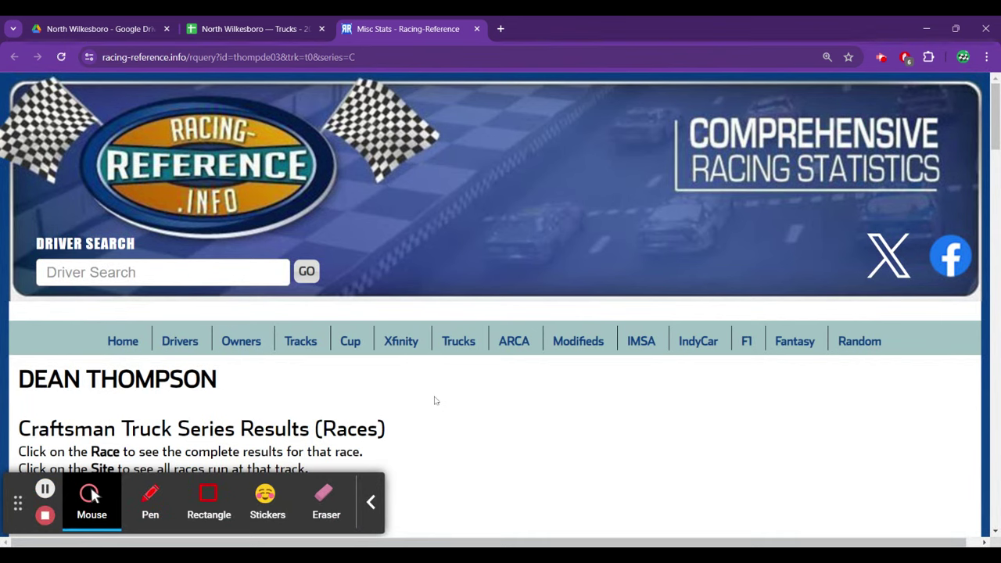
pyautogui.scroll(-5, 435, 400)
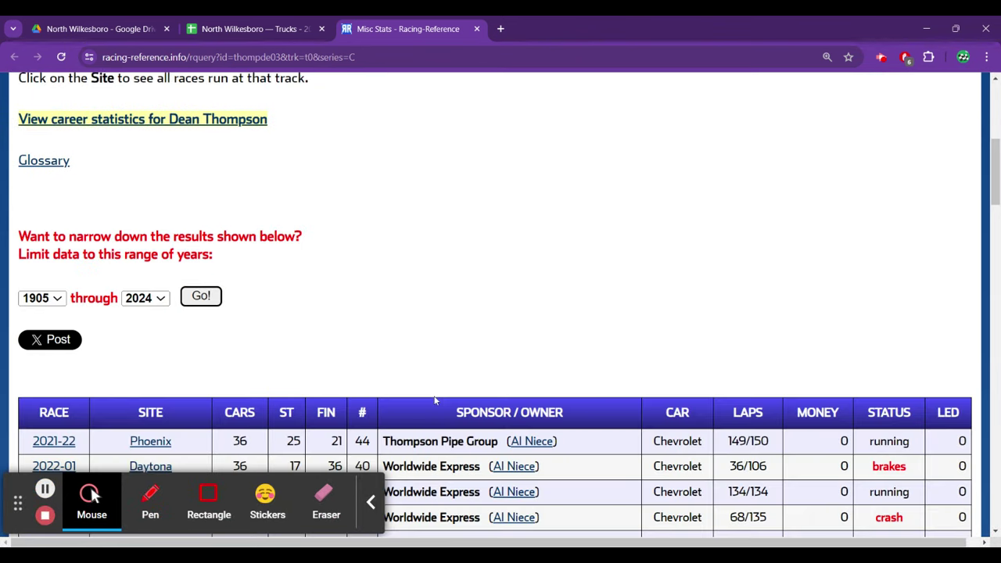
pyautogui.click(371, 502)
pyautogui.scroll(-2, 429, 367)
pyautogui.scroll(-2, 429, 367)
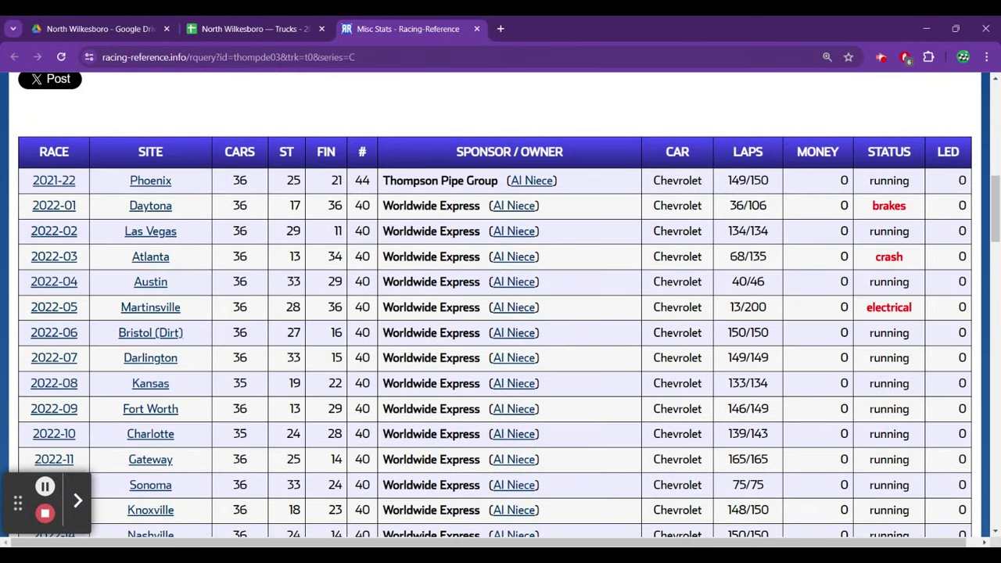
# - Examine the driver's race finishes and statuses through the 2022 and 2023 seasons up to the first 2024 races
pyautogui.scroll(-2, 500, 305)
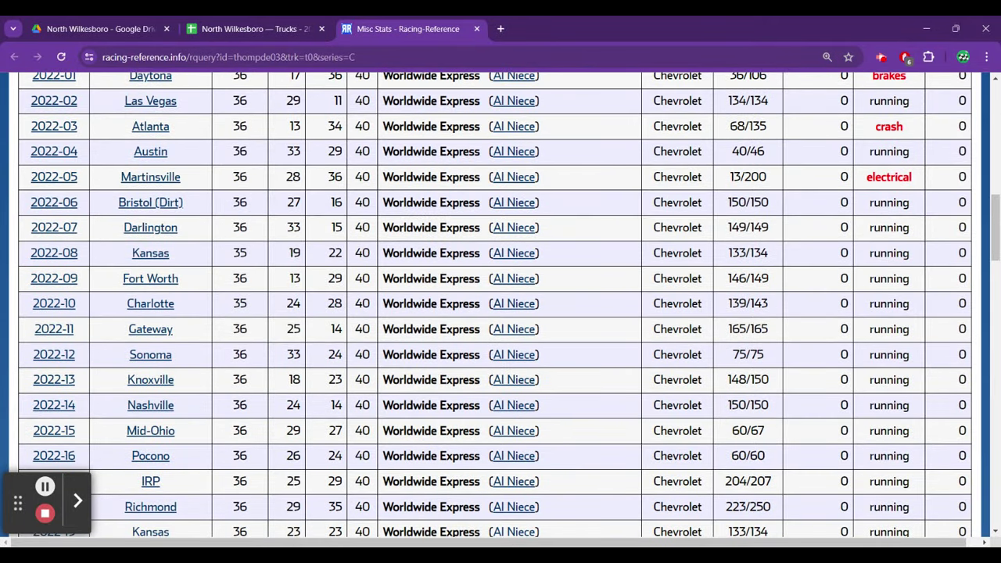
pyautogui.scroll(-3, 501, 304)
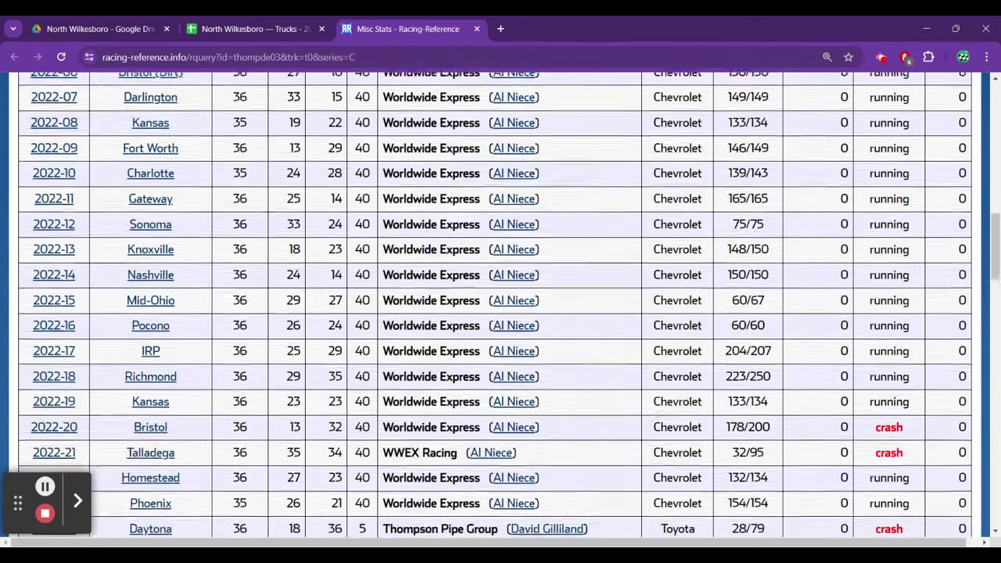
pyautogui.scroll(-2, 501, 304)
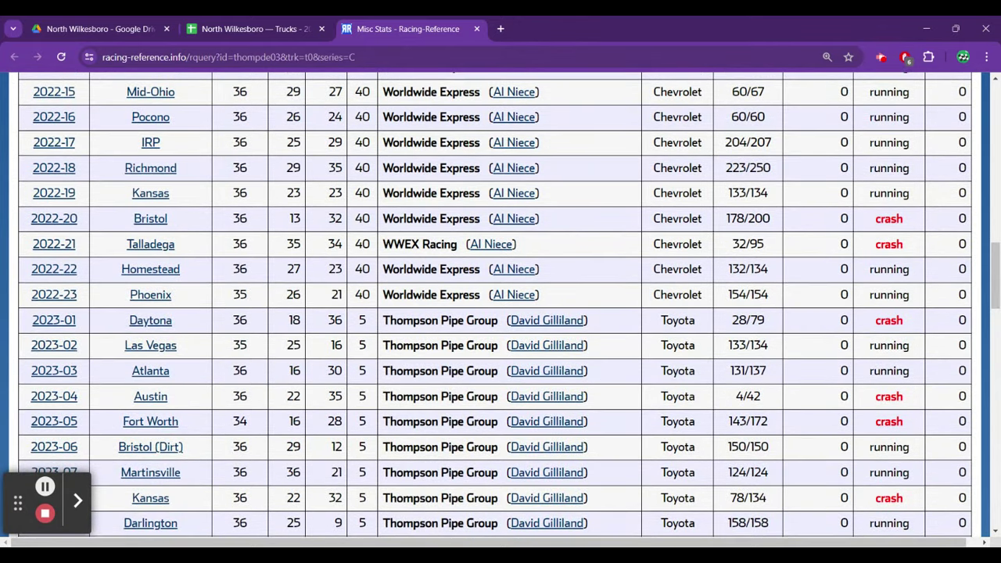
pyautogui.scroll(-1, 501, 304)
pyautogui.scroll(-2, 501, 305)
pyautogui.scroll(-1, 500, 304)
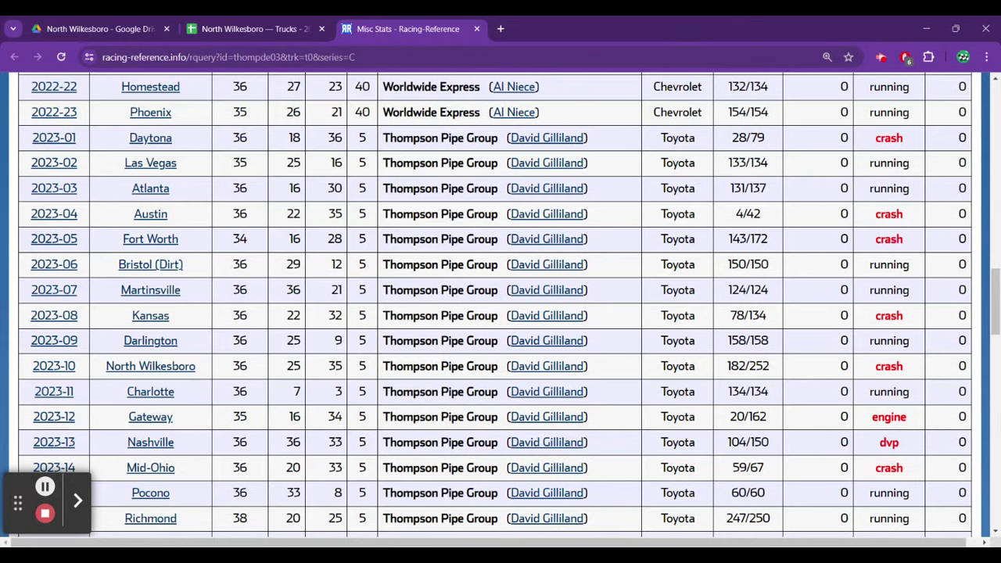
pyautogui.scroll(-2, 356, 414)
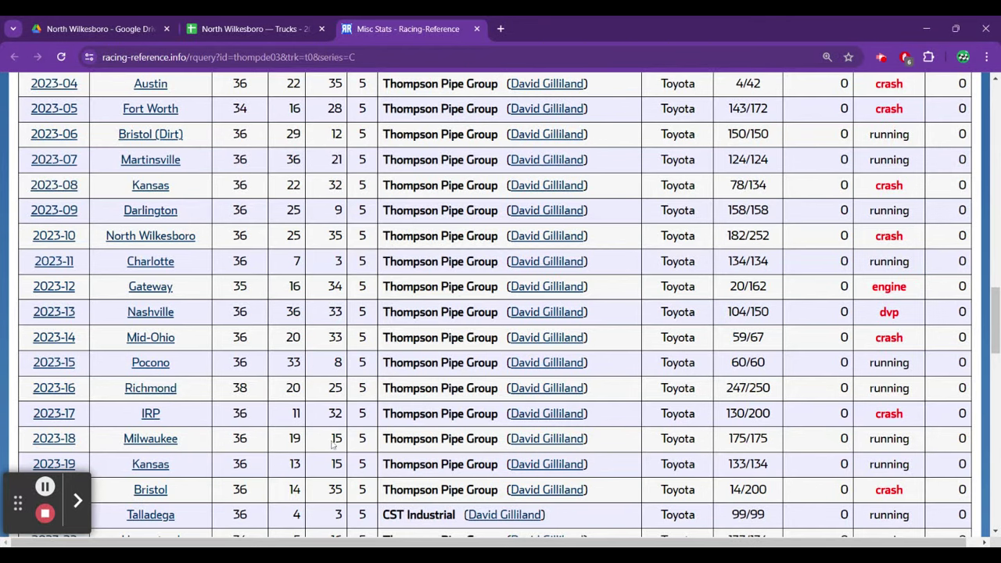
pyautogui.scroll(-1, 333, 442)
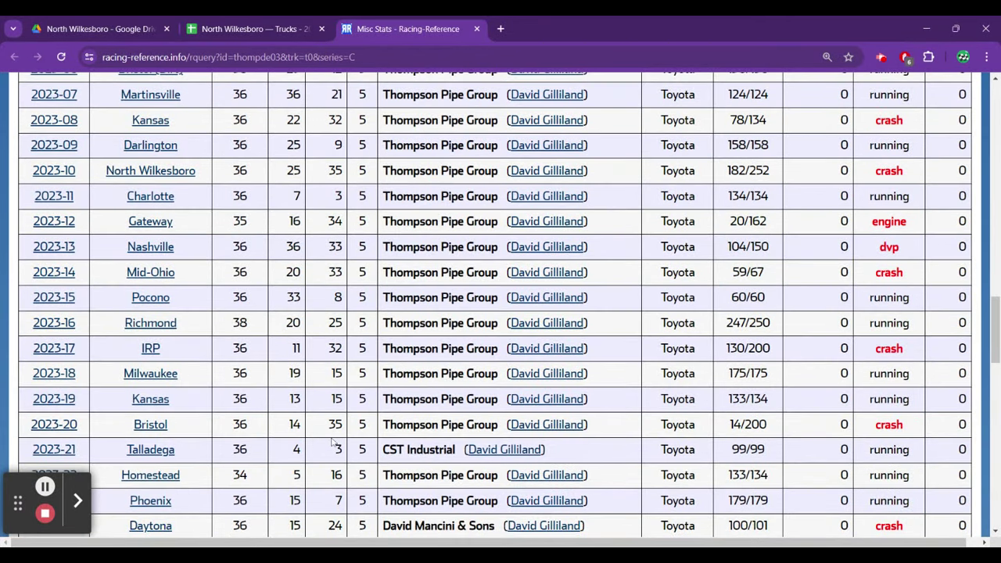
pyautogui.scroll(-1, 333, 442)
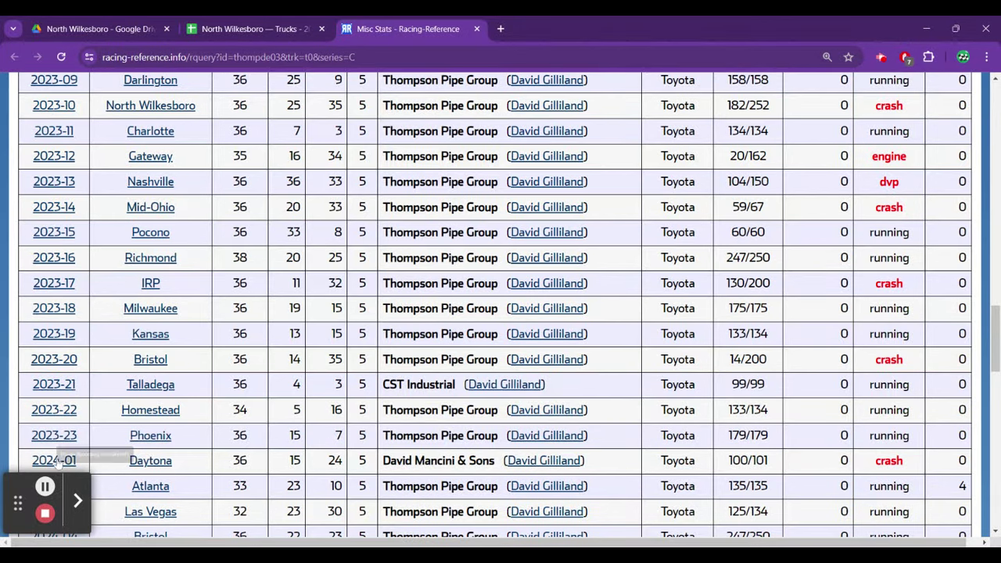
# - Switch back to the North Wilkesboro spreadsheet and check the row 22 driver's salary in C22
pyautogui.click(245, 29)
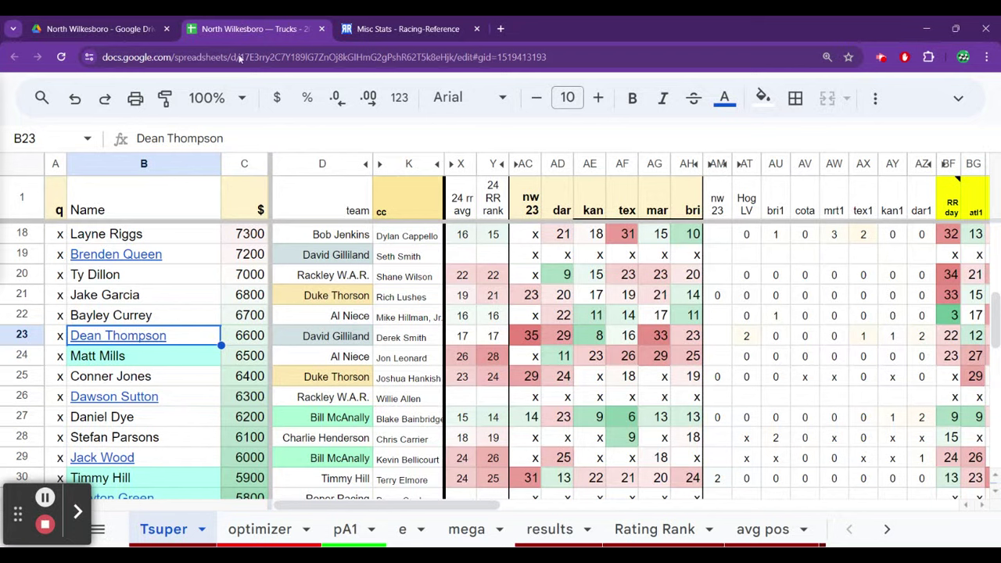
pyautogui.click(162, 315)
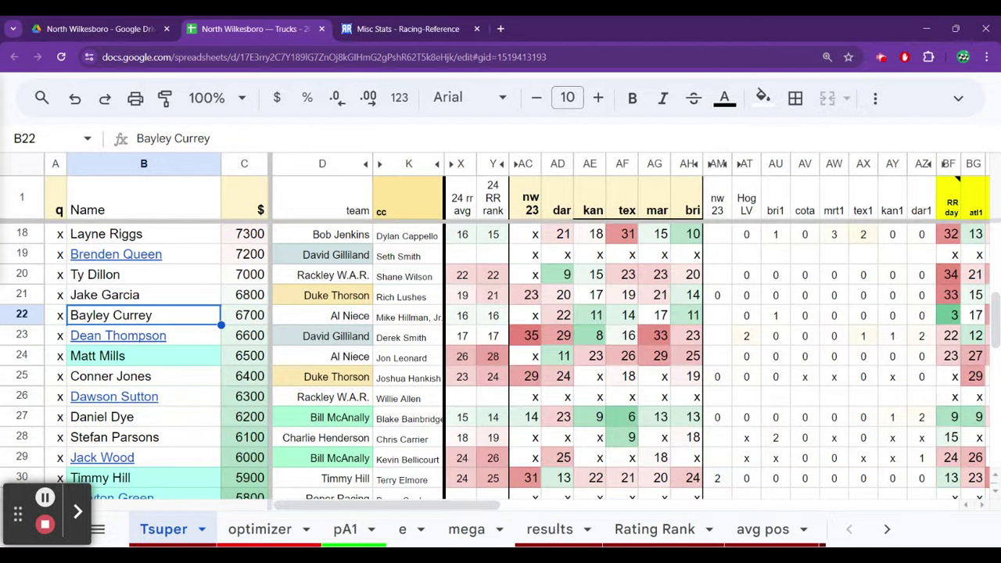
pyautogui.click(244, 315)
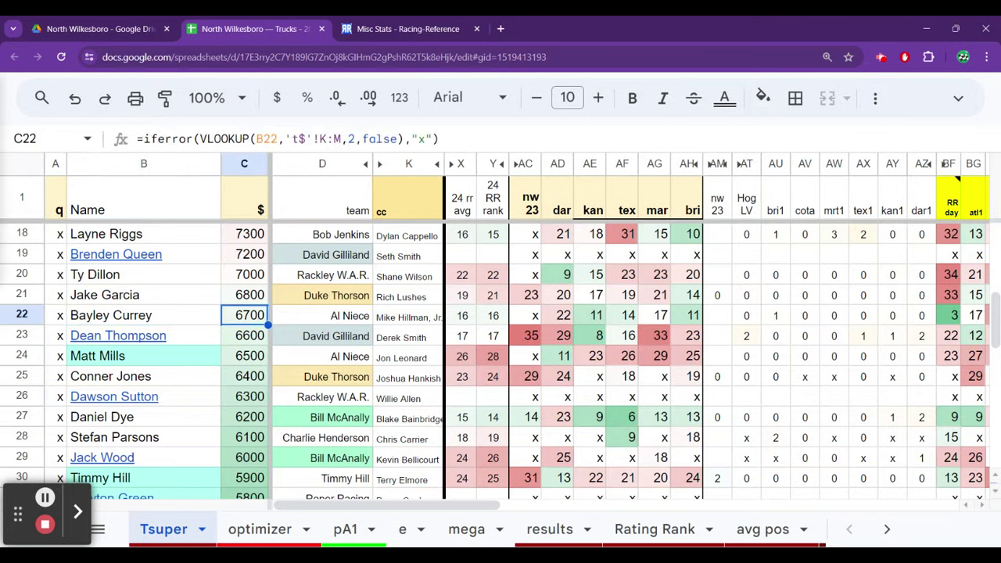
# - Compare the row 22 driver's 24 rr avg with the rating averages down to X27
pyautogui.press('Right')
pyautogui.press('Right')
pyautogui.press('Right')
pyautogui.press('Down')
pyautogui.press('Down')
pyautogui.press('Down')
pyautogui.press('Down')
pyautogui.press('Down')
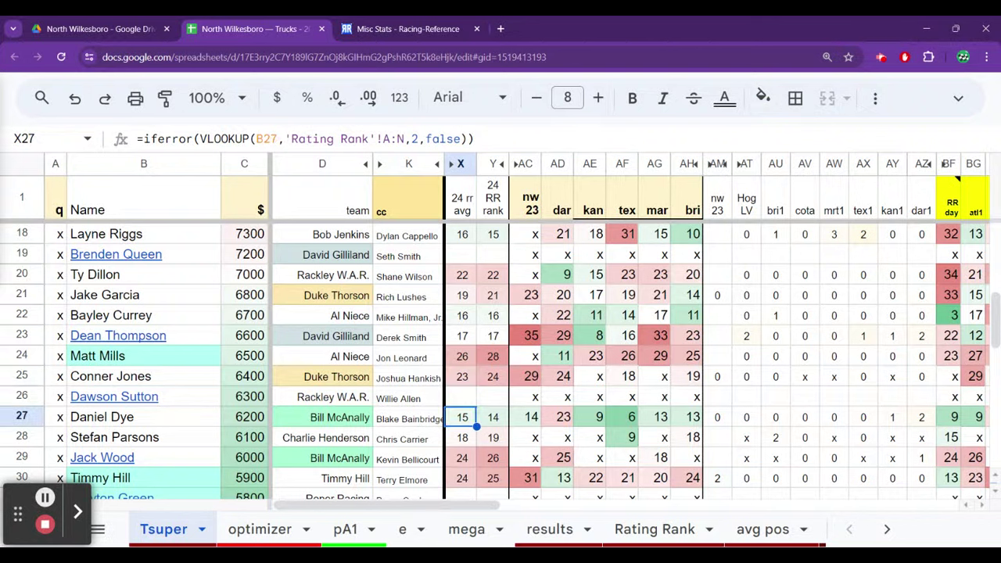
# - Recheck the rating averages between X27 and X22, then look at the row 27 driver's team in D27
pyautogui.press('Up')
pyautogui.press('Up')
pyautogui.press('Up')
pyautogui.press('Up')
pyautogui.press('Up')
pyautogui.press('Down')
pyautogui.press('Down')
pyautogui.press('Down')
pyautogui.press('Down')
pyautogui.press('Left')
pyautogui.press('Left')
pyautogui.press('Down')
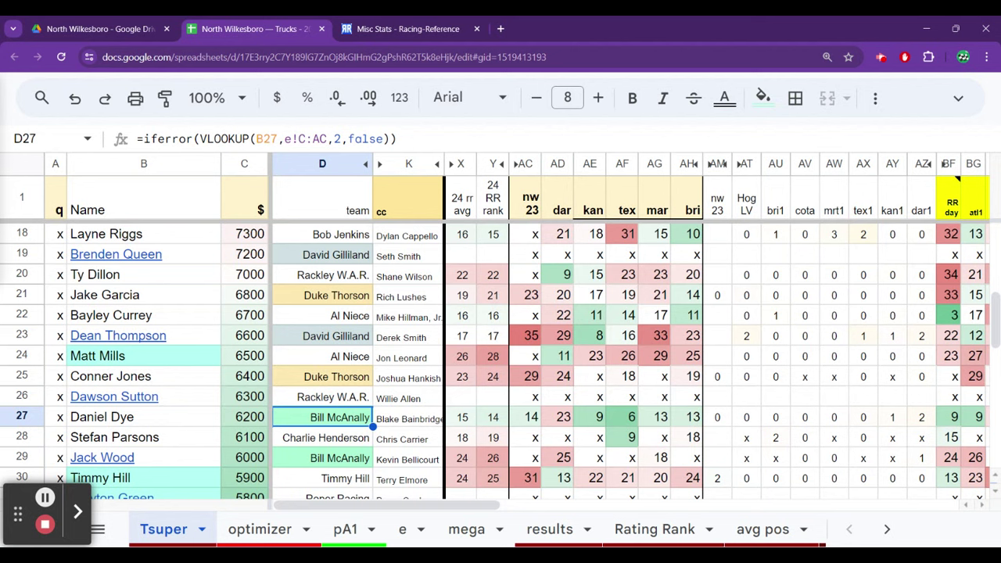
# - Compare the team in D27 with the team in D22 and return to D27
pyautogui.press('Up')
pyautogui.press('Up')
pyautogui.press('Up')
pyautogui.press('Up')
pyautogui.press('Up')
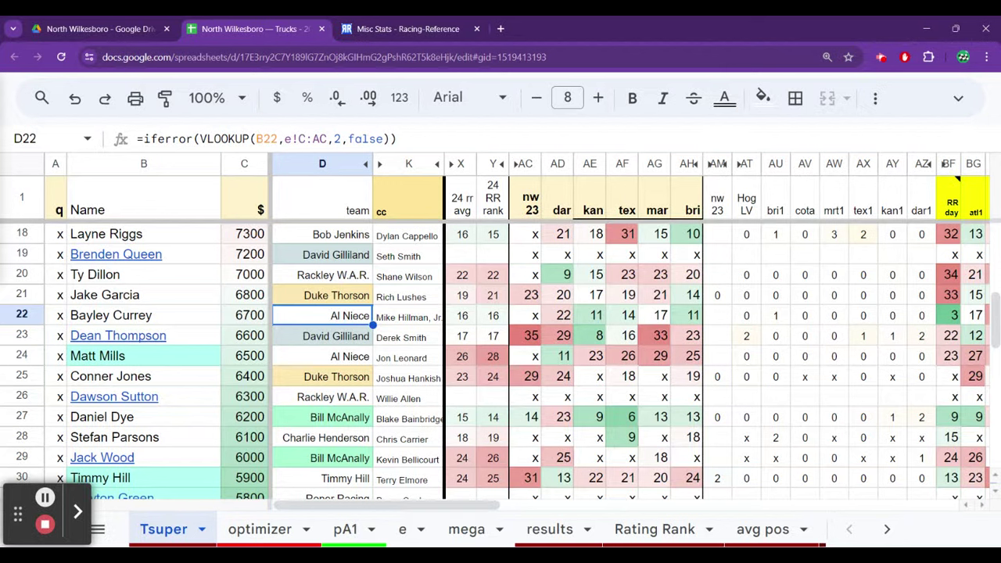
pyautogui.press('Down')
pyautogui.press('Down')
pyautogui.press('Down')
pyautogui.press('Down')
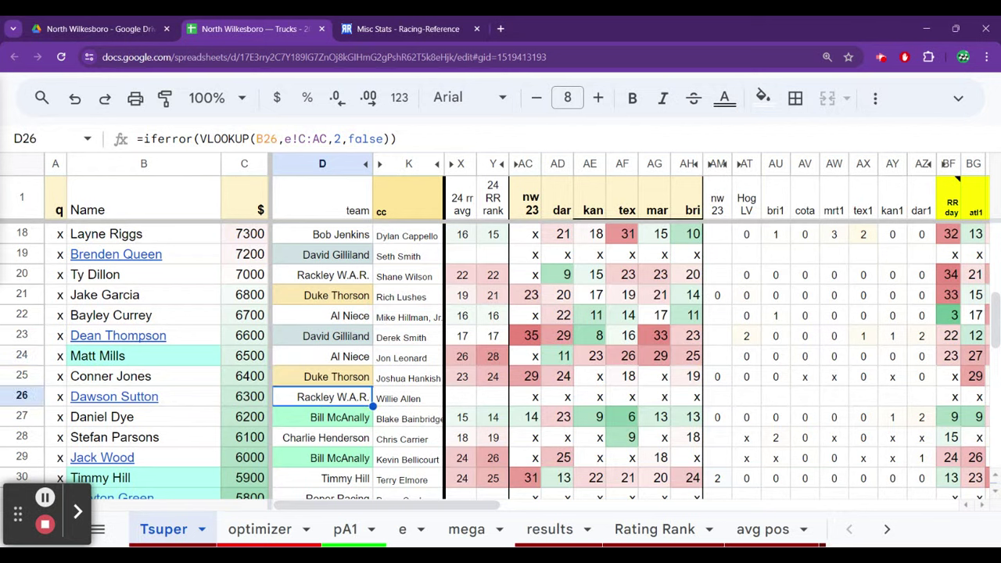
pyautogui.press('Down')
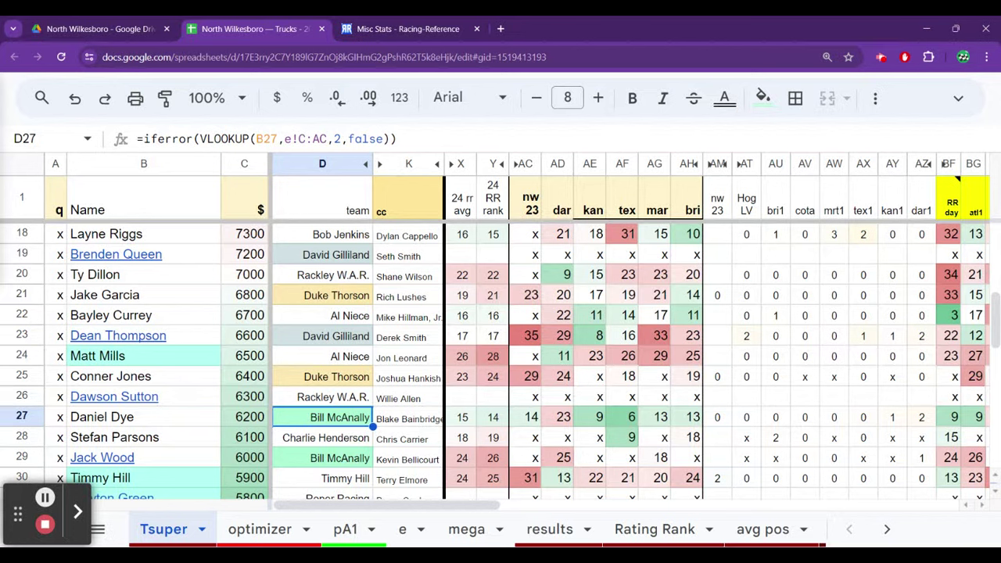
# - Scan the team column upward from D27 to the row 21 driver's team in D21
pyautogui.press('Up')
pyautogui.press('Up')
pyautogui.press('Up')
pyautogui.press('Up')
pyautogui.press('Up')
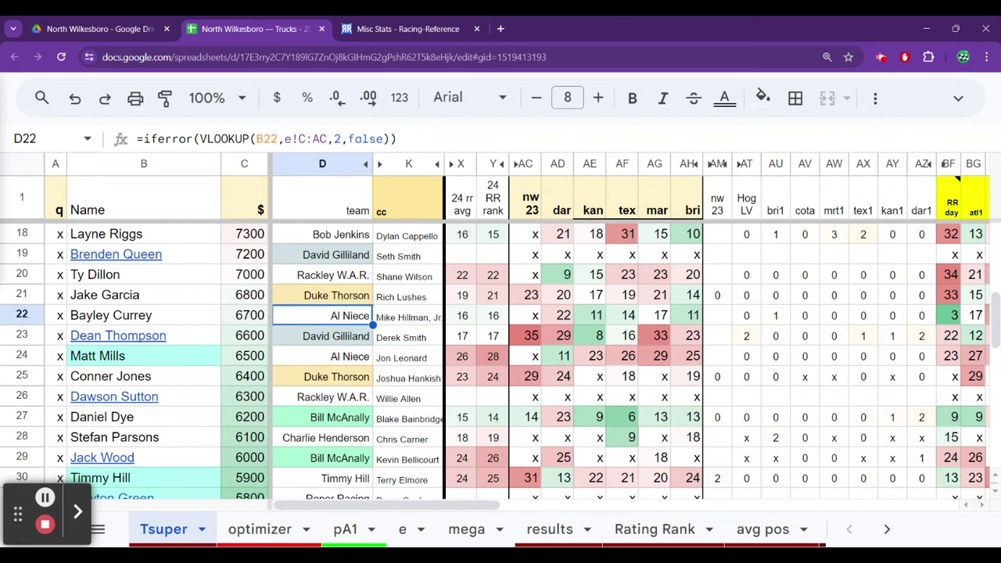
pyautogui.press('Up')
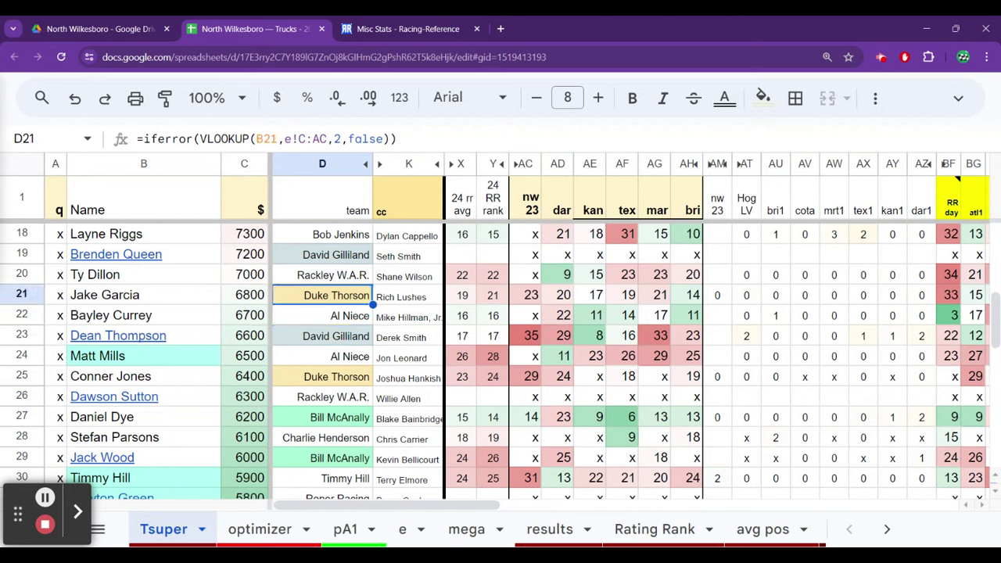
# - Compare the 2024 rating averages in X21 and X22, then the teams in D21 and D22
pyautogui.press('Right')
pyautogui.press('Right')
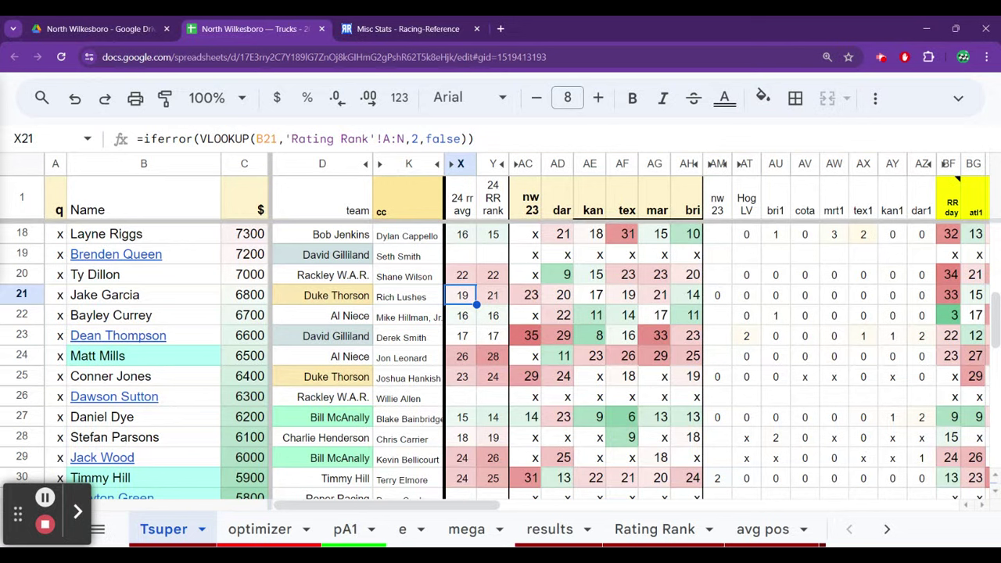
pyautogui.click(462, 315)
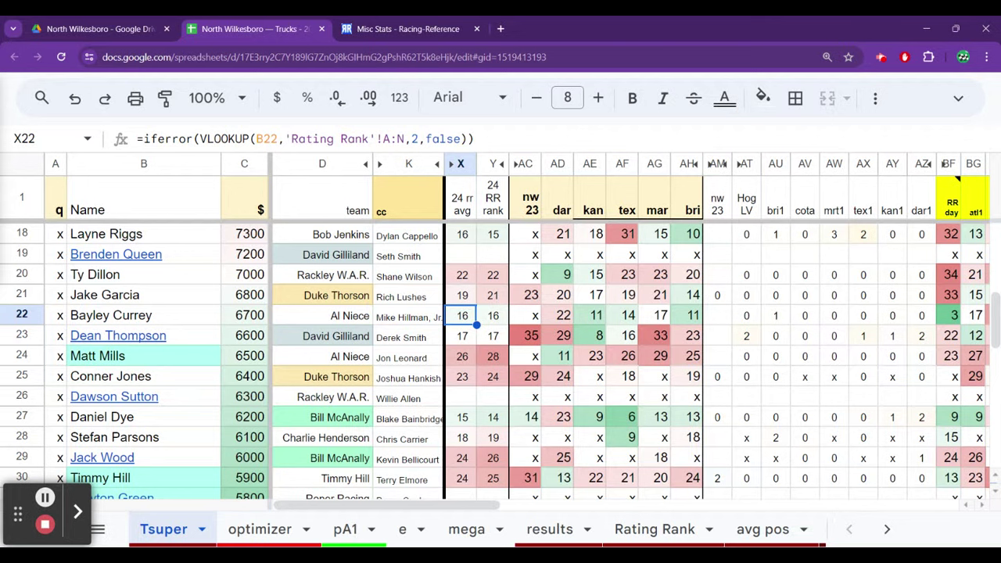
pyautogui.press('Left')
pyautogui.press('Left')
pyautogui.press('Up')
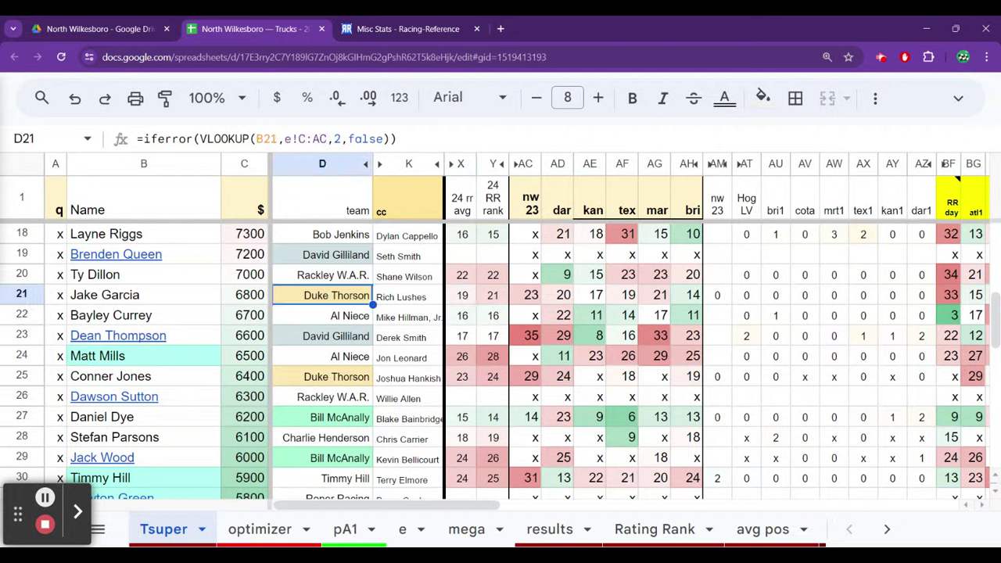
pyautogui.press('Down')
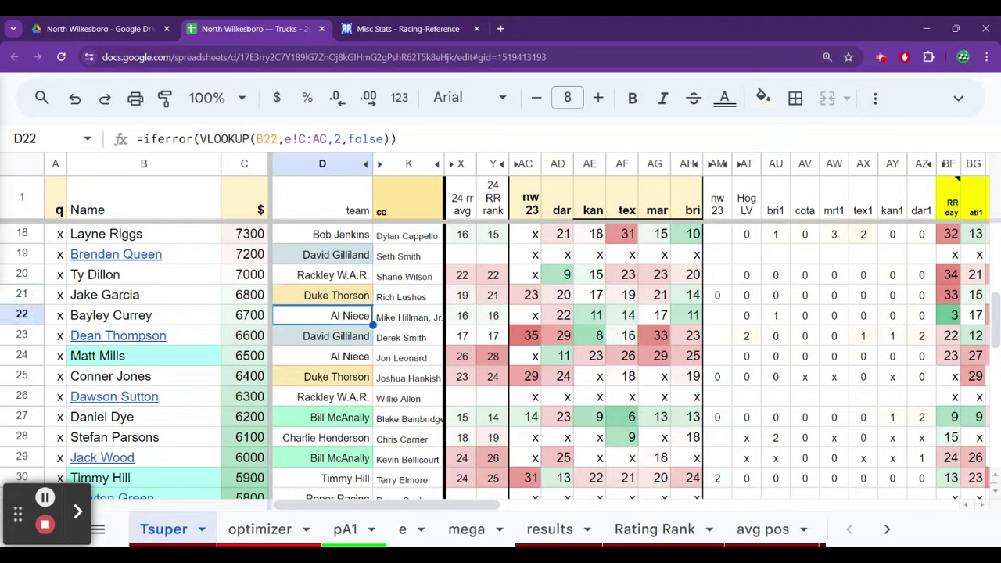
# - Examine the row 22 driver's crew chief, 2024 ratings and track results from K22 across to AM22
pyautogui.press('Right')
pyautogui.press('Right')
pyautogui.press('Right')
pyautogui.press('Right')
pyautogui.press('Right')
pyautogui.press('Right')
pyautogui.press('Right')
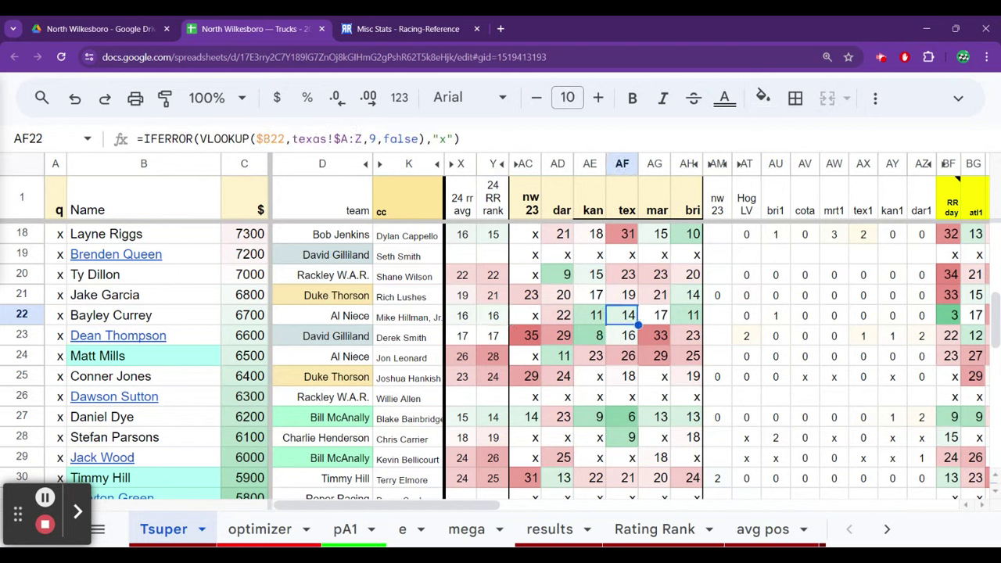
pyautogui.press('Right')
pyautogui.press('Right')
pyautogui.press('Right')
# - Go back along row 22 to the team in D22, and compare it with the team in D20
pyautogui.press('Left')
pyautogui.press('Left')
pyautogui.press('Left')
pyautogui.press('Left')
pyautogui.press('Left')
pyautogui.press('Left')
pyautogui.press('Left')
pyautogui.press('Left')
pyautogui.press('Left')
pyautogui.press('Left')
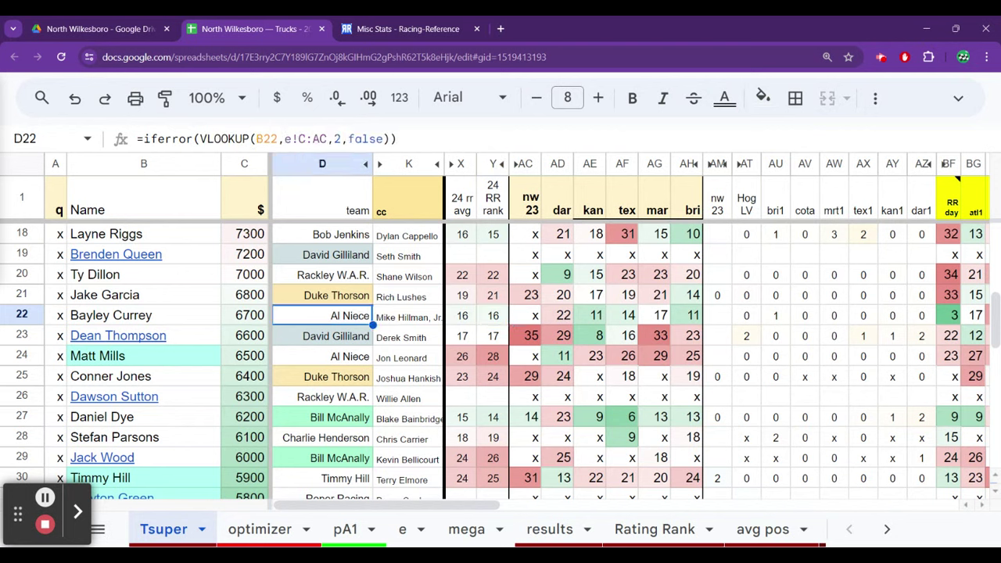
pyautogui.press('Up')
pyautogui.press('Up')
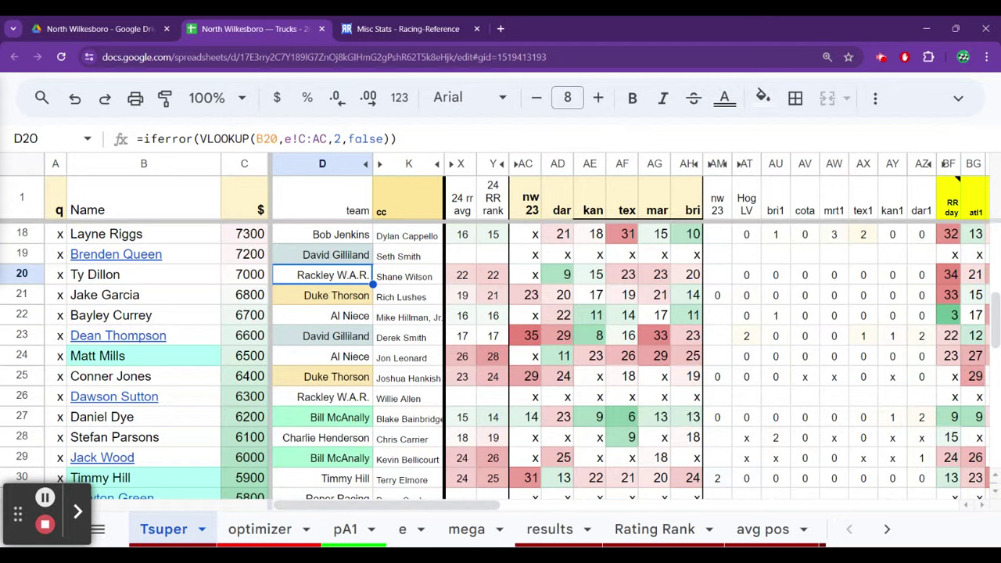
# - Scan the team column down to D26 and check the row 26 driver's salary in C26 against that team
pyautogui.press('Down')
pyautogui.press('Down')
pyautogui.press('Down')
pyautogui.press('Down')
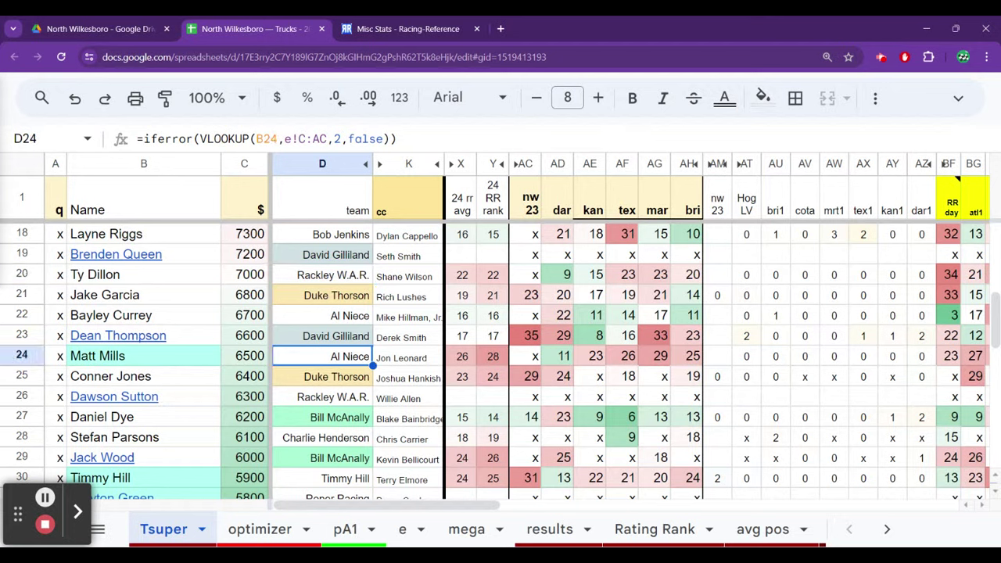
pyautogui.press('Down')
pyautogui.press('Down')
pyautogui.press('Left')
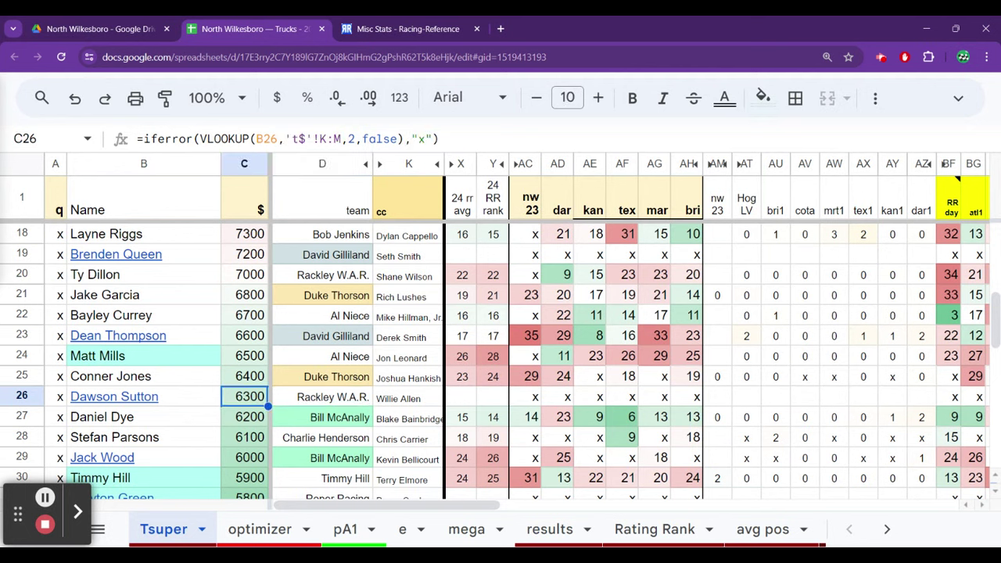
pyautogui.press('Right')
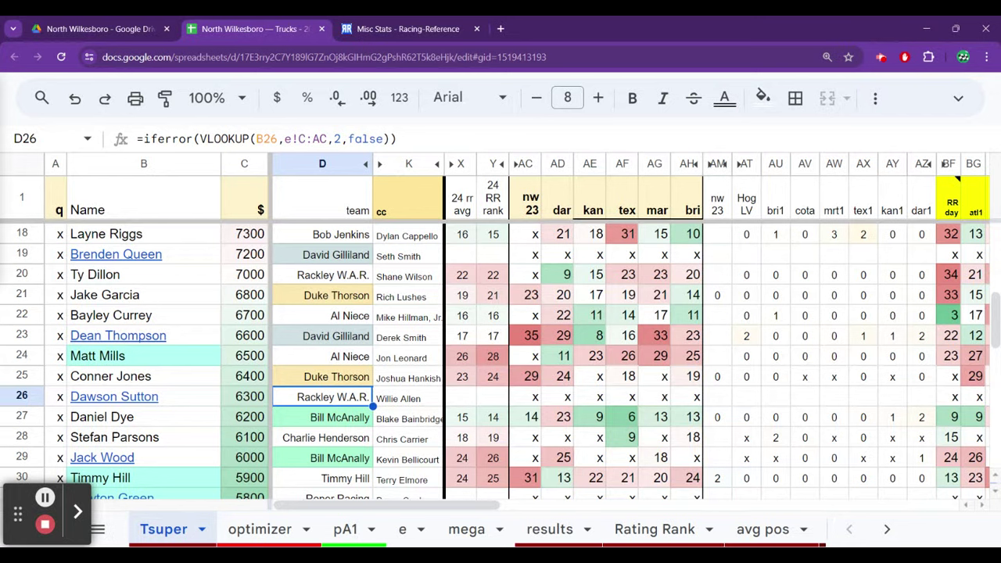
# - Compare the team in D26 with the teams above it, up to the row 20 driver's team in D20
pyautogui.press('Up')
pyautogui.press('Up')
pyautogui.press('Up')
pyautogui.press('Up')
pyautogui.press('Up')
pyautogui.press('Up')
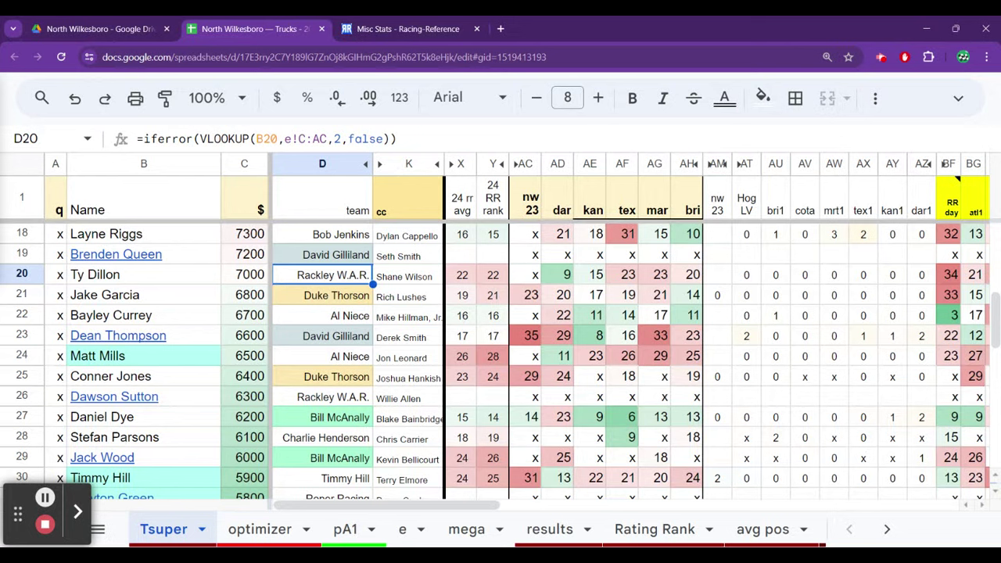
# - Look at the row 20 driver's crew chief in K20, rating average in X20 and track results in AC20 and AE20
pyautogui.click(408, 276)
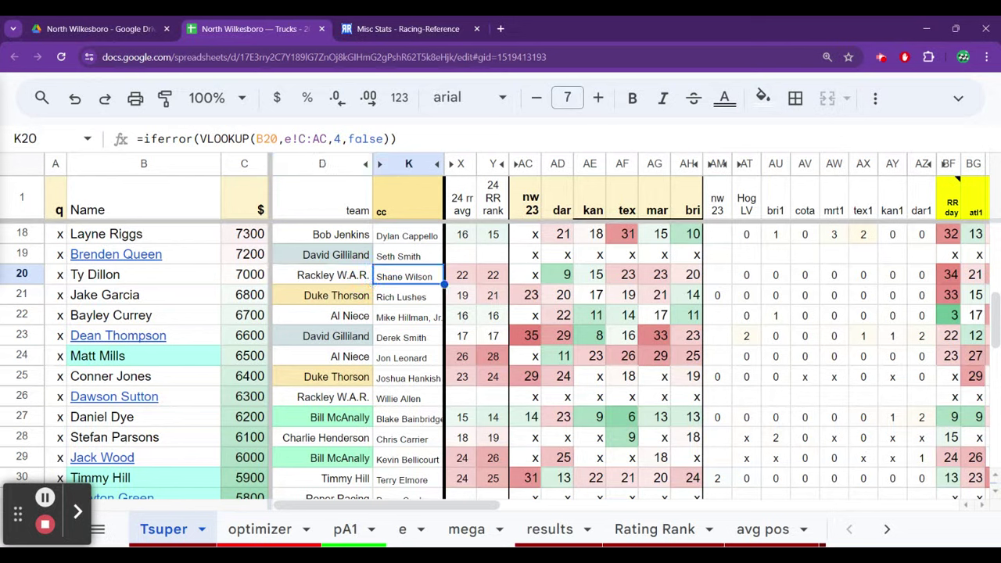
pyautogui.click(461, 275)
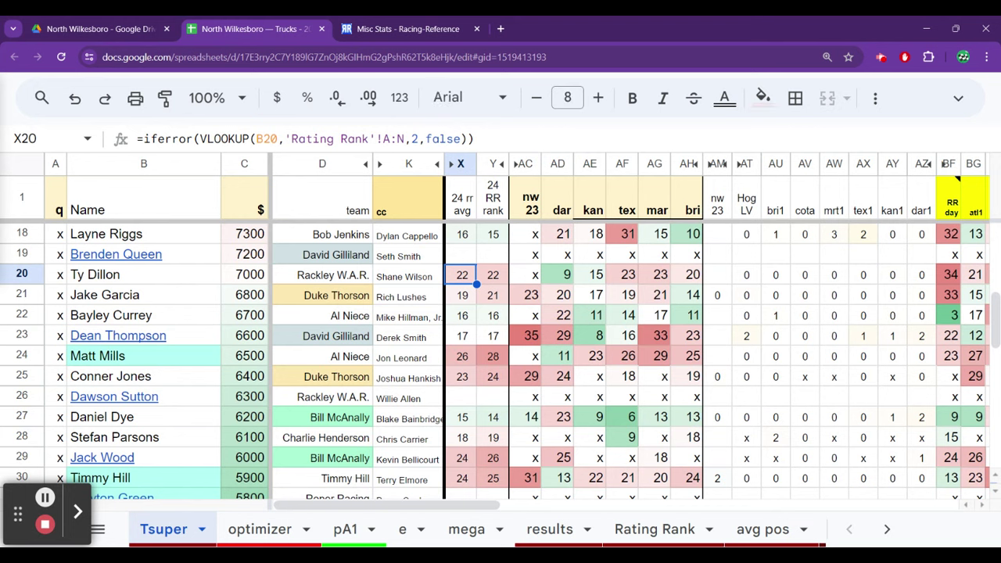
pyautogui.click(523, 275)
pyautogui.click(594, 274)
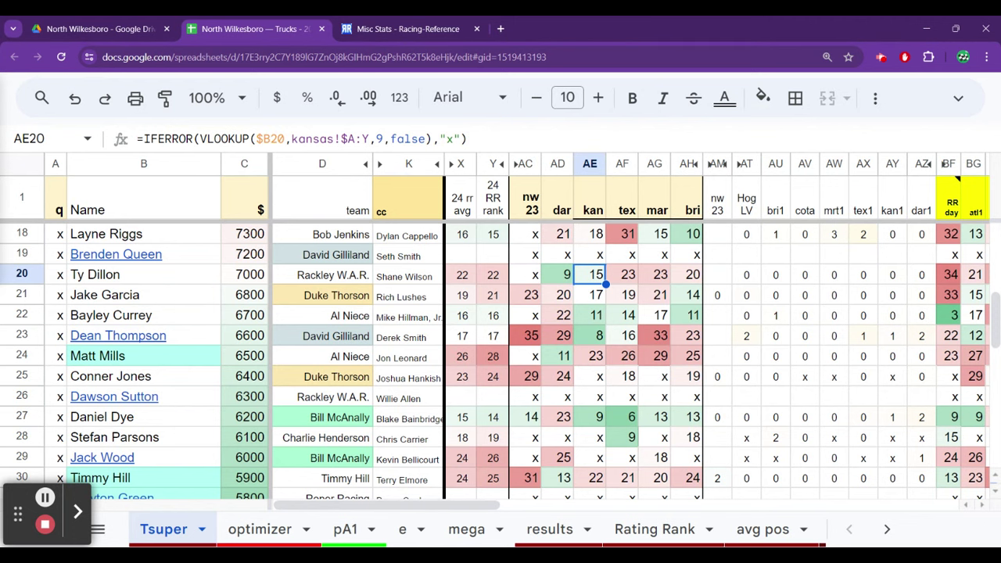
# - Scan row 20 from the Texas result across the 2024 race columns to CC20, and return to the dar1 rating rank in BN20
pyautogui.press('Right')
pyautogui.press('Right')
pyautogui.press('Right')
pyautogui.press('Right')
pyautogui.press('Right')
pyautogui.press('Right')
pyautogui.press('Right')
pyautogui.press('Right')
pyautogui.press('Right')
pyautogui.press('Right')
pyautogui.press('Right')
pyautogui.press('Right')
pyautogui.press('Right')
pyautogui.press('Right')
pyautogui.press('Right')
pyautogui.press('Right')
pyautogui.press('Right')
pyautogui.press('Right')
pyautogui.press('Right')
pyautogui.press('Right')
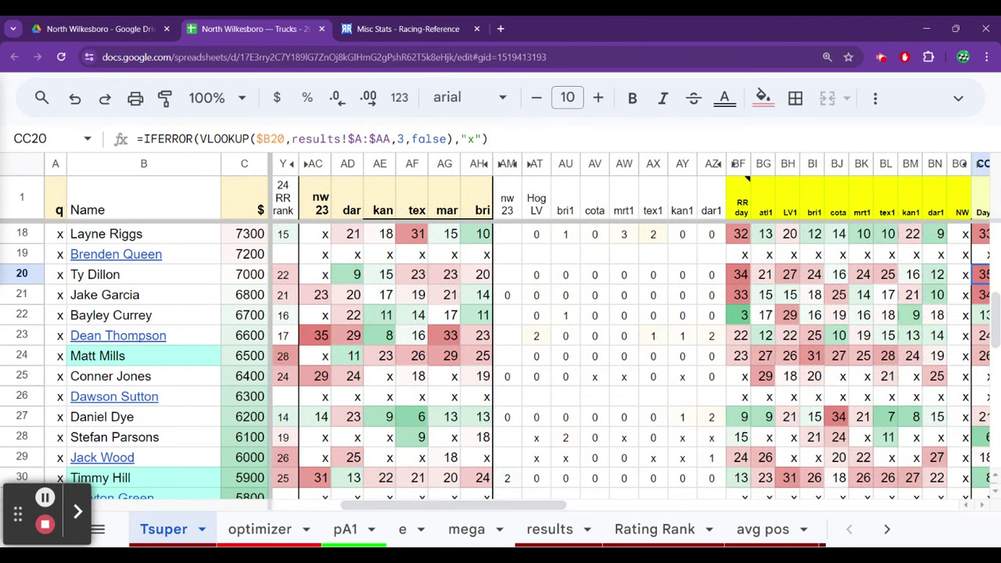
pyautogui.press('Left')
pyautogui.press('Left')
pyautogui.press('Left')
pyautogui.press('Right')
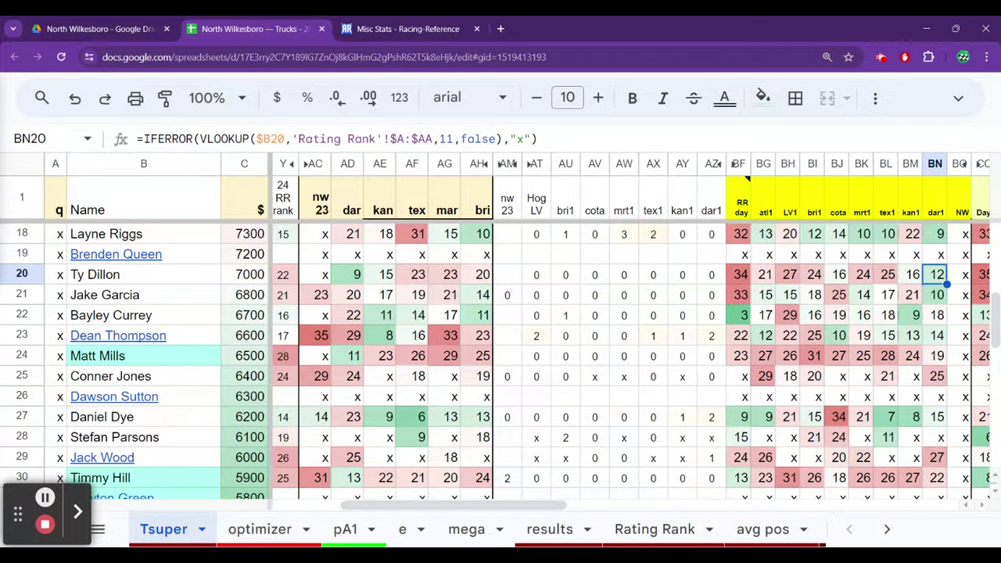
# - Review row 20 backward from BN20 through the Hog columns to the Darlington result in AD20
pyautogui.press('Left')
pyautogui.press('Left')
pyautogui.press('Left')
pyautogui.press('Left')
pyautogui.press('Left')
pyautogui.press('Left')
pyautogui.press('Left')
pyautogui.press('Left')
pyautogui.press('Left')
pyautogui.press('Left')
pyautogui.press('Left')
pyautogui.press('Left')
pyautogui.press('Left')
pyautogui.press('Left')
pyautogui.press('Left')
pyautogui.press('Left')
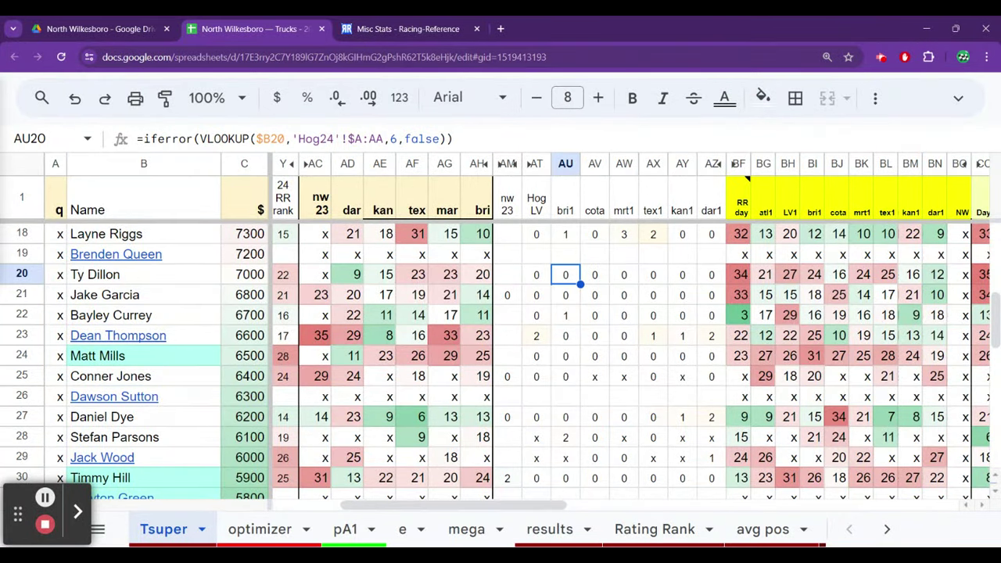
pyautogui.press('Left')
pyautogui.press('Left')
pyautogui.press('Left')
pyautogui.press('Left')
pyautogui.press('Left')
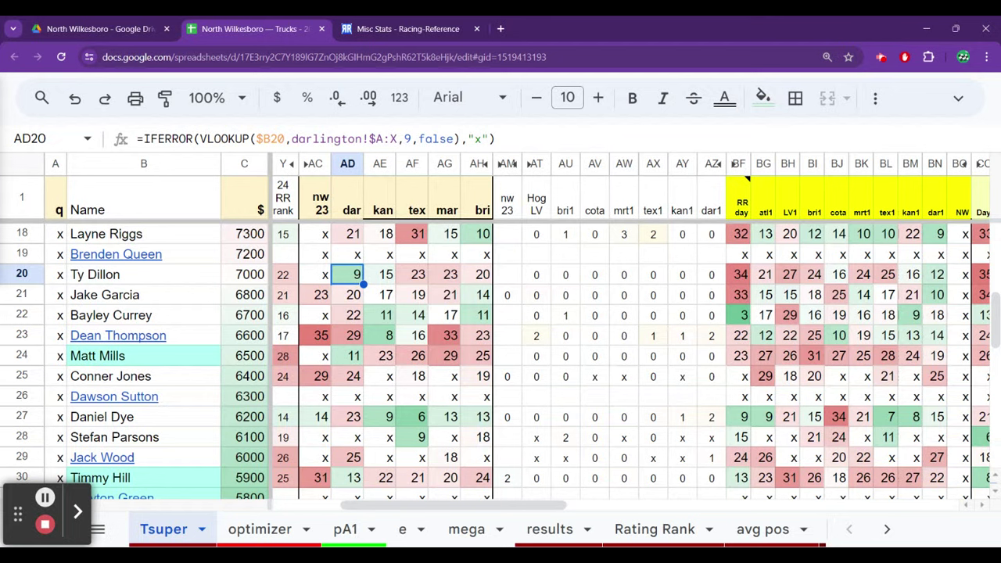
# - Compare the Darlington results from AD20 down to the row 26 driver's entry in AD26
pyautogui.press('Down')
pyautogui.press('Down')
pyautogui.press('Down')
pyautogui.press('Down')
pyautogui.press('Down')
pyautogui.press('Down')
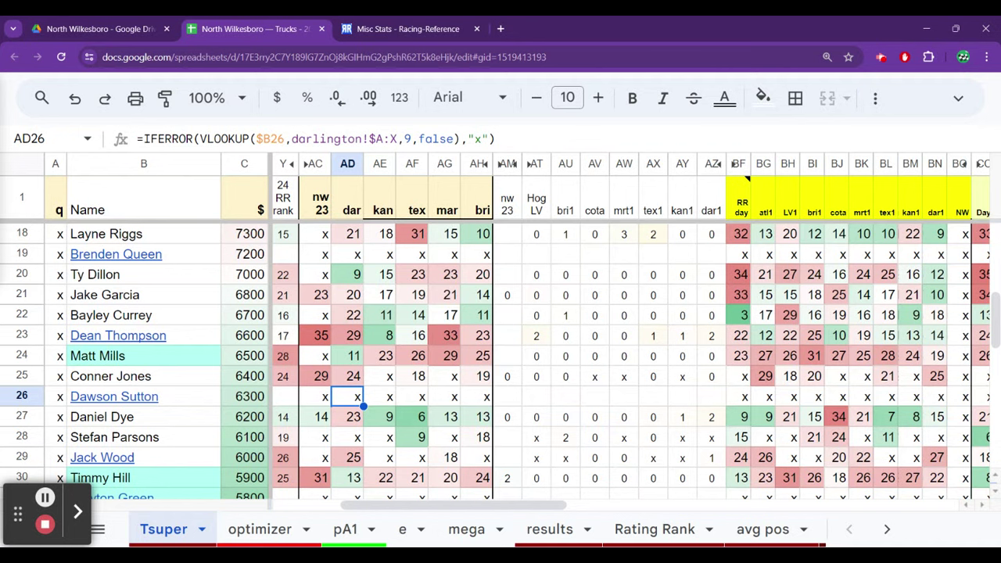
# - Scan the Darlington column upward from AD26 to the row 19 driver's entry in AD19
pyautogui.press('Up')
pyautogui.press('Up')
pyautogui.press('Up')
pyautogui.press('Up')
pyautogui.press('Up')
pyautogui.press('Up')
pyautogui.press('Up')
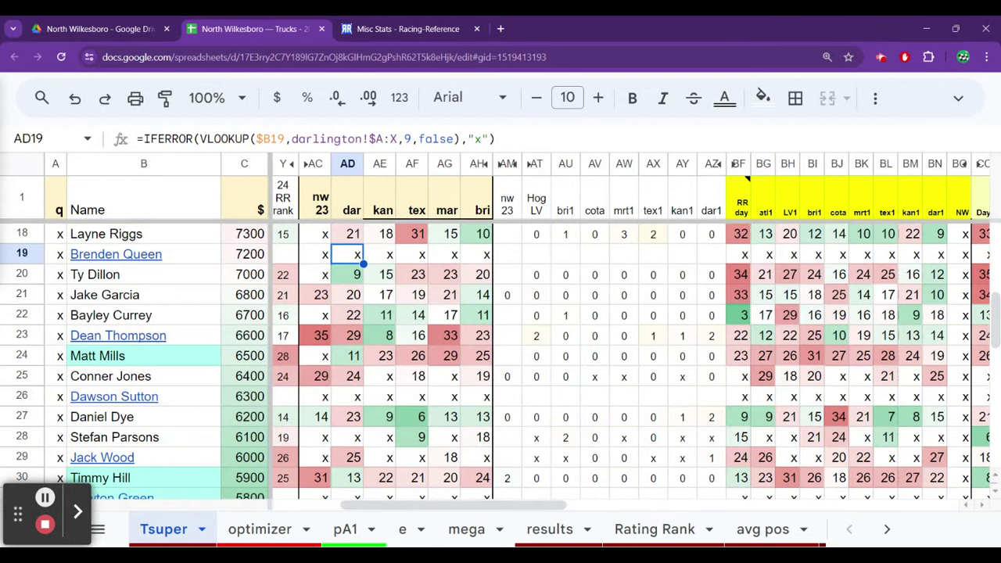
# - Go along row 19 from AD19 to the start of the row and look at the driver's team in D19
pyautogui.press('Left')
pyautogui.press('Left')
pyautogui.press('Left')
pyautogui.press('Left')
pyautogui.press('Left')
pyautogui.press('Left')
pyautogui.press('Left')
pyautogui.press('Left')
pyautogui.press('Right')
pyautogui.press('Right')
pyautogui.press('Right')
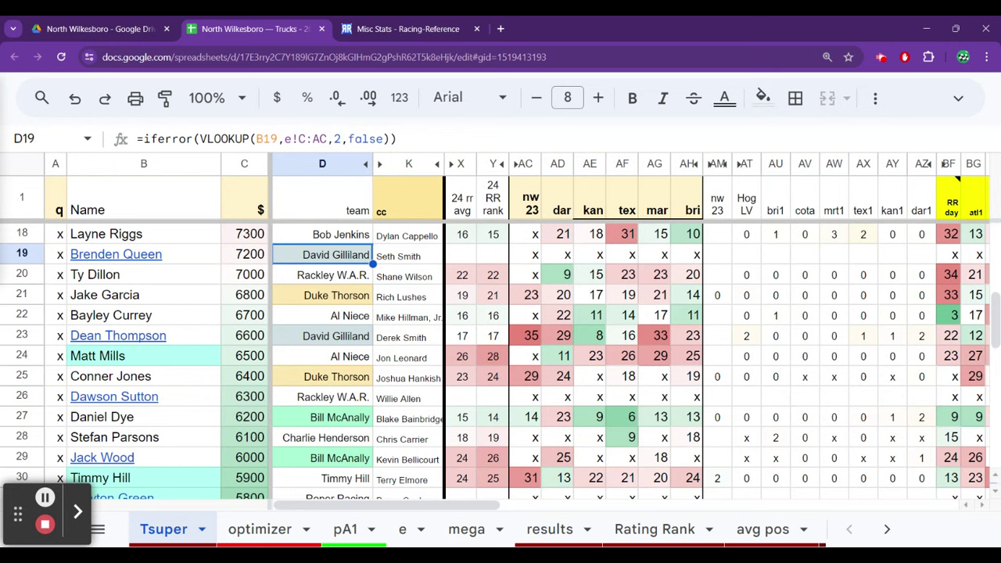
# - Check the row 19 driver's salary in C19 and name in B19, and return to the team in D19
pyautogui.click(244, 254)
pyautogui.click(143, 255)
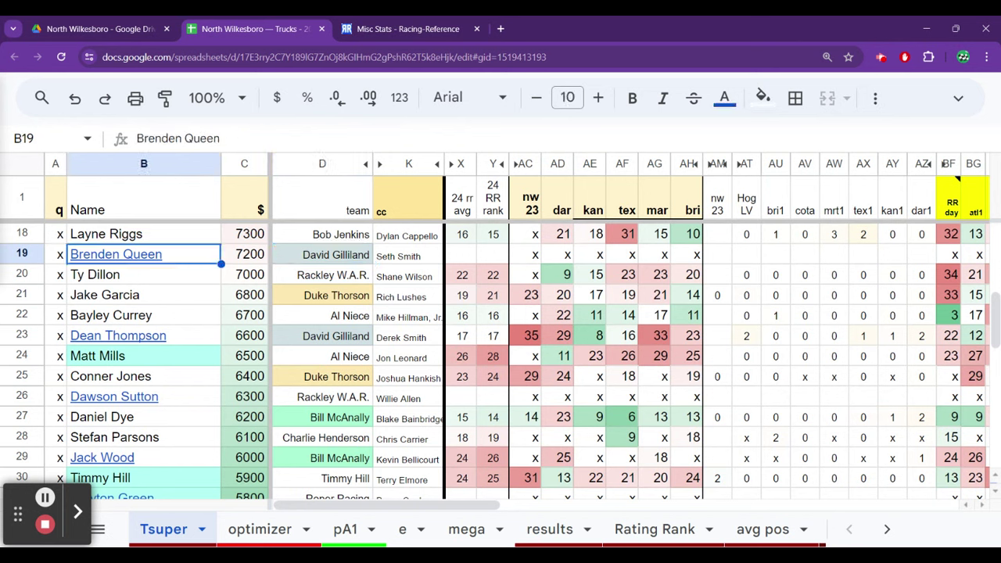
pyautogui.click(322, 254)
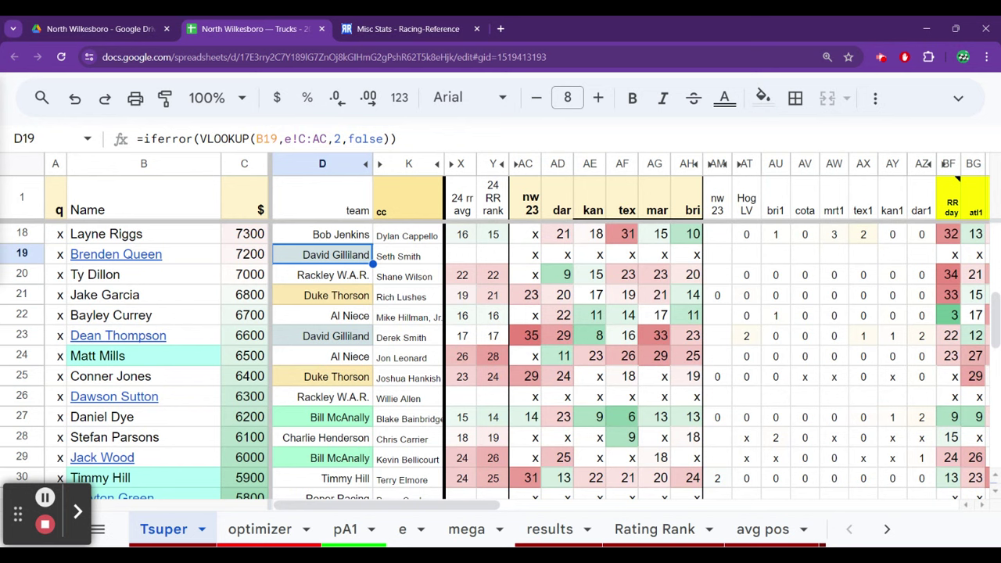
# - Compare the row 18 driver in B18 with the driver in B17, and check the row 18 team in D18
pyautogui.click(322, 234)
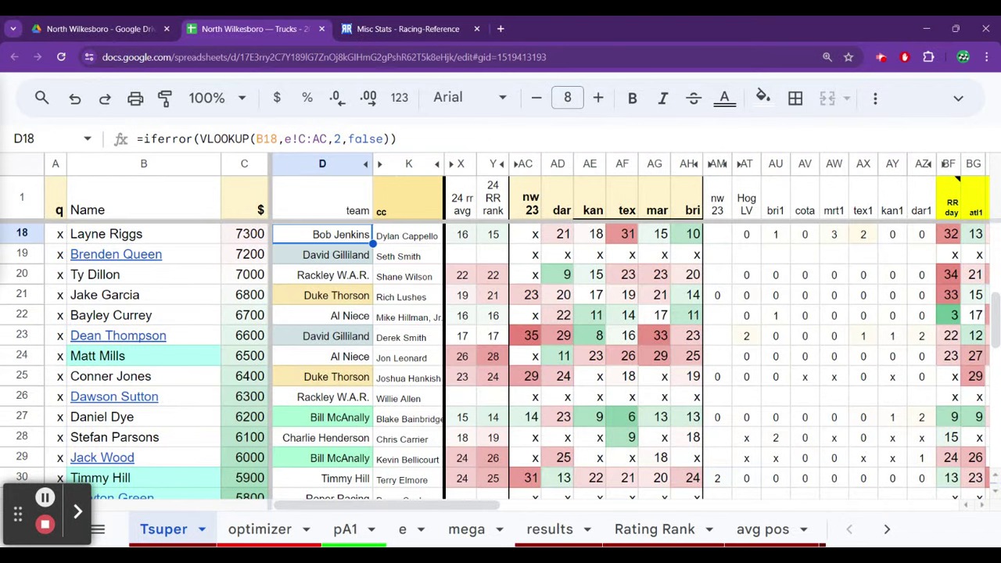
pyautogui.press('Left')
pyautogui.press('Left')
pyautogui.press('Up')
pyautogui.press('Down')
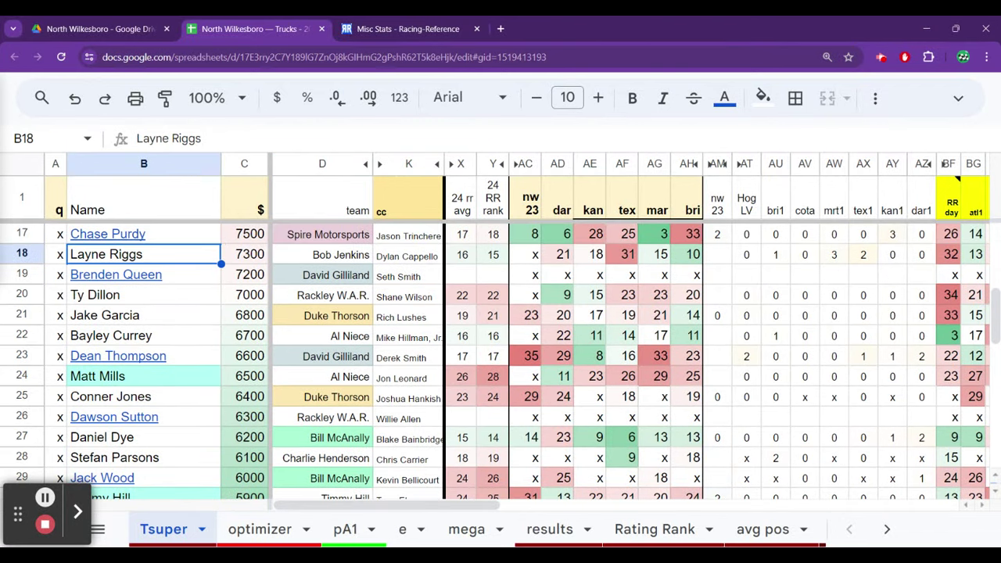
pyautogui.press('Right')
pyautogui.press('Right')
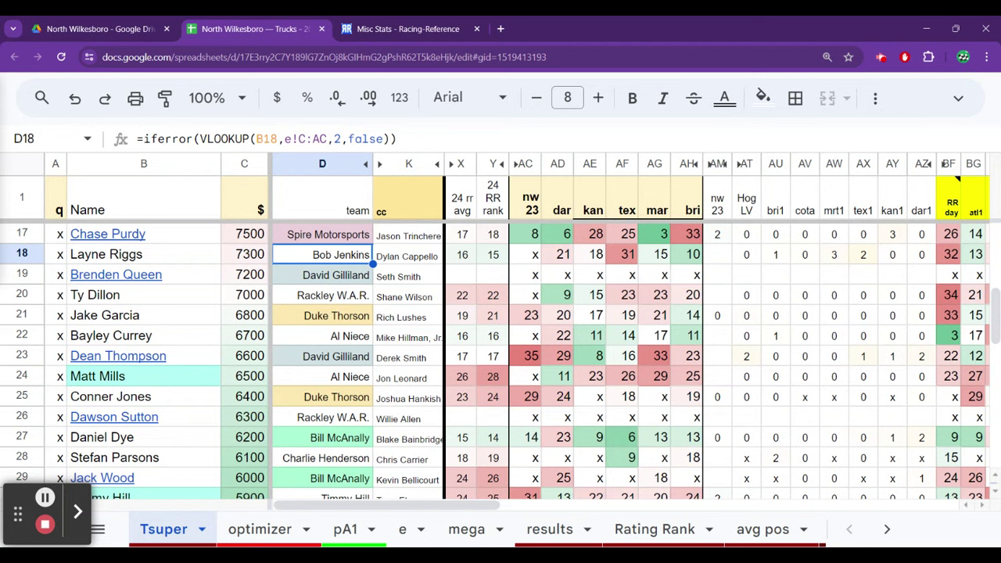
pyautogui.press('Left')
pyautogui.press('Left')
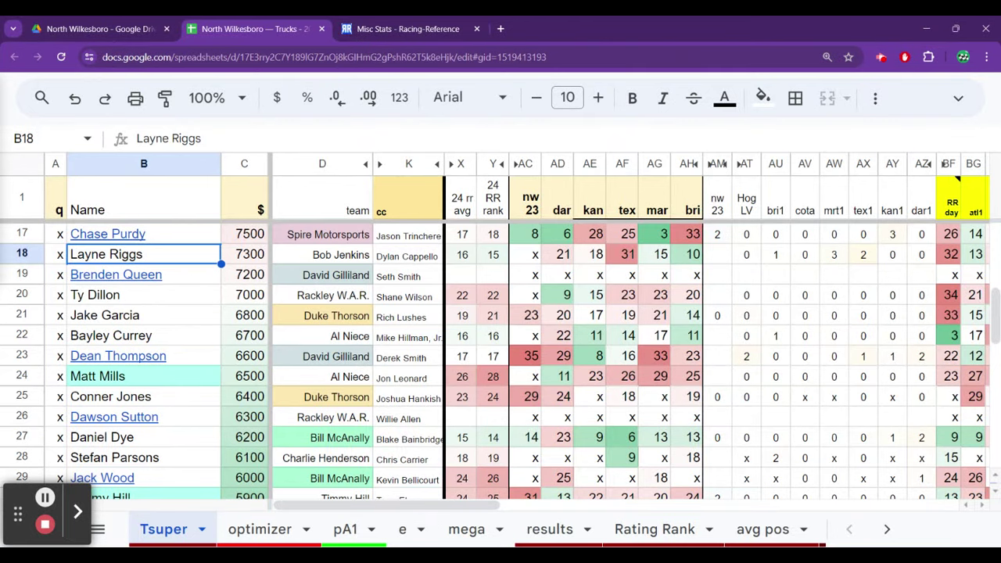
# - Go up to the higher-salary drivers at B7 and scan the name column down past row 18, ending at B18
pyautogui.press('Up')
pyautogui.press('pageup')
pyautogui.press('Down')
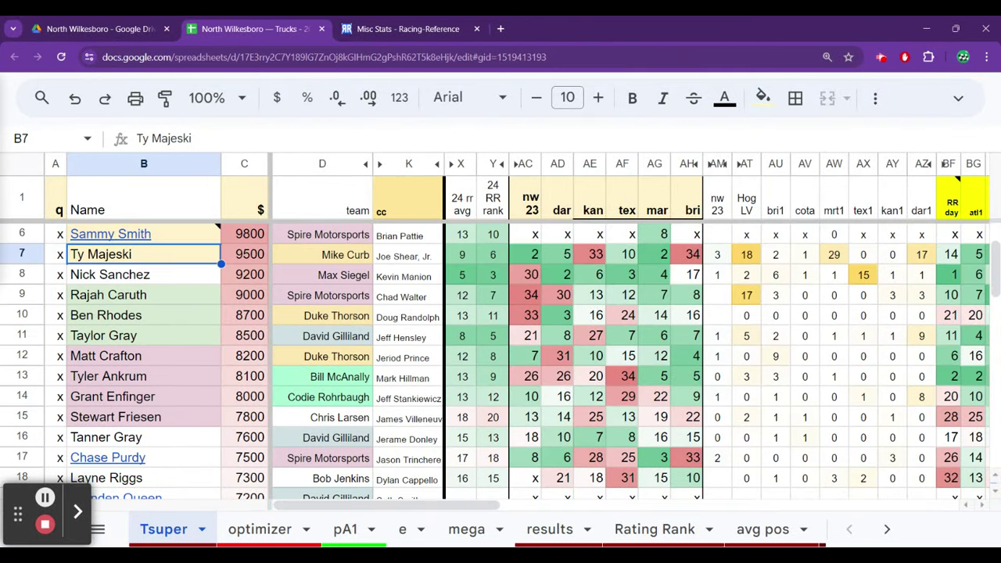
pyautogui.press('Down')
pyautogui.press('Down')
pyautogui.press('Down')
pyautogui.press('Down')
pyautogui.press('Down')
pyautogui.press('Down')
pyautogui.press('Down')
pyautogui.press('Down')
pyautogui.press('Down')
pyautogui.press('Down')
pyautogui.press('Down')
pyautogui.press('Down')
pyautogui.press('Down')
pyautogui.press('Up')
pyautogui.press('Up')
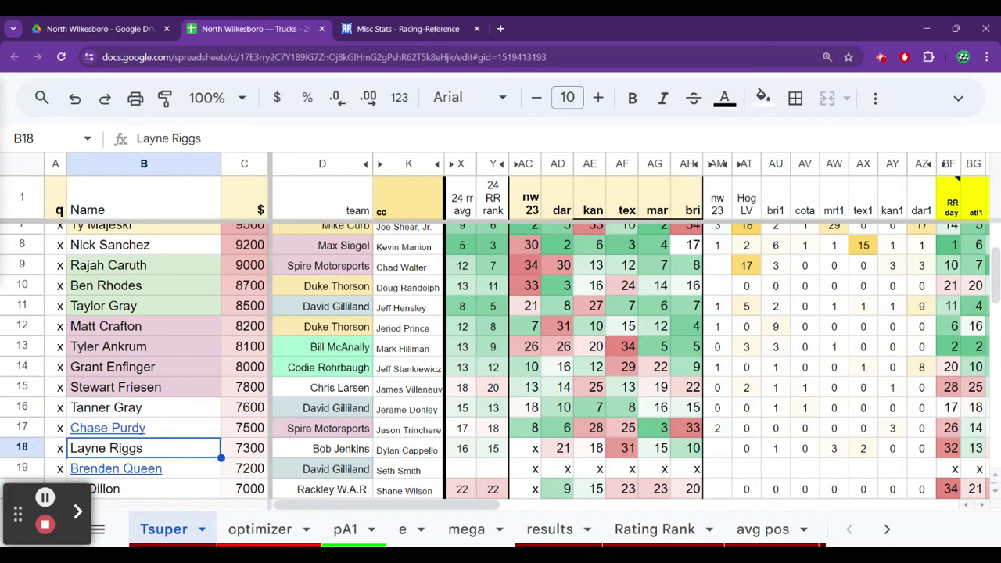
# - Compare the drivers from B18 up to B15, and go back down to the driver in B19
pyautogui.press('Up')
pyautogui.press('Up')
pyautogui.press('Up')
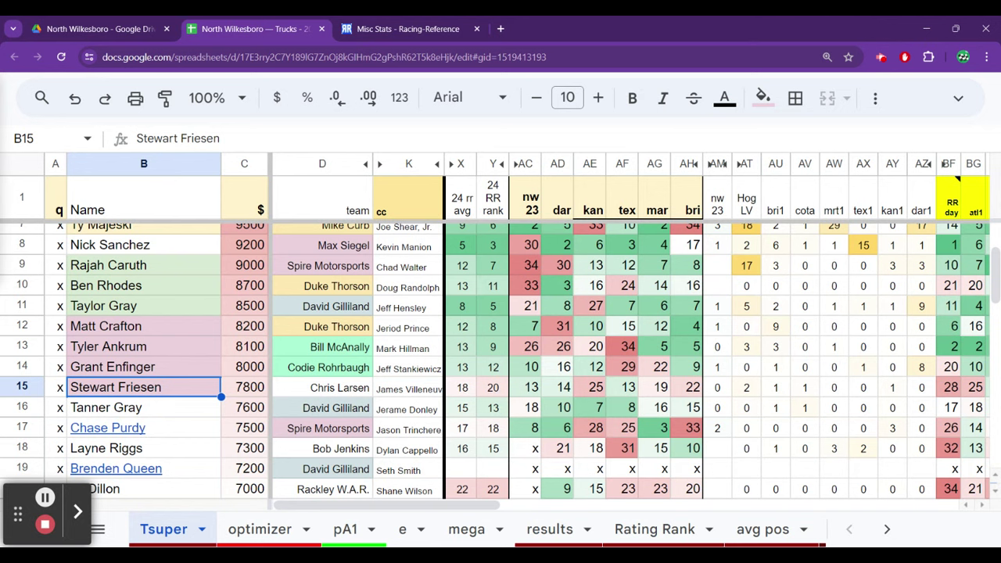
pyautogui.press('Down')
pyautogui.press('Down')
pyautogui.press('Down')
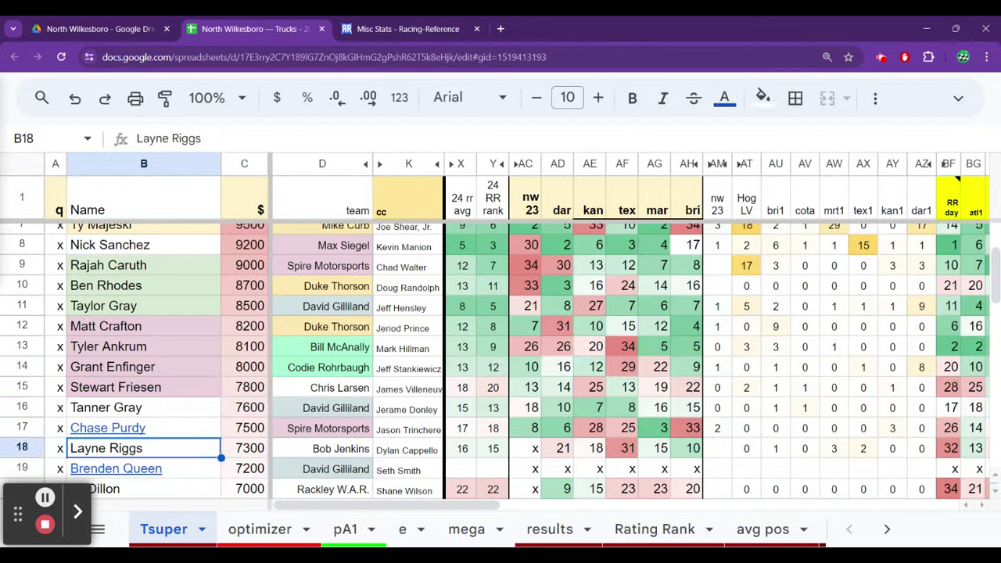
pyautogui.press('Down')
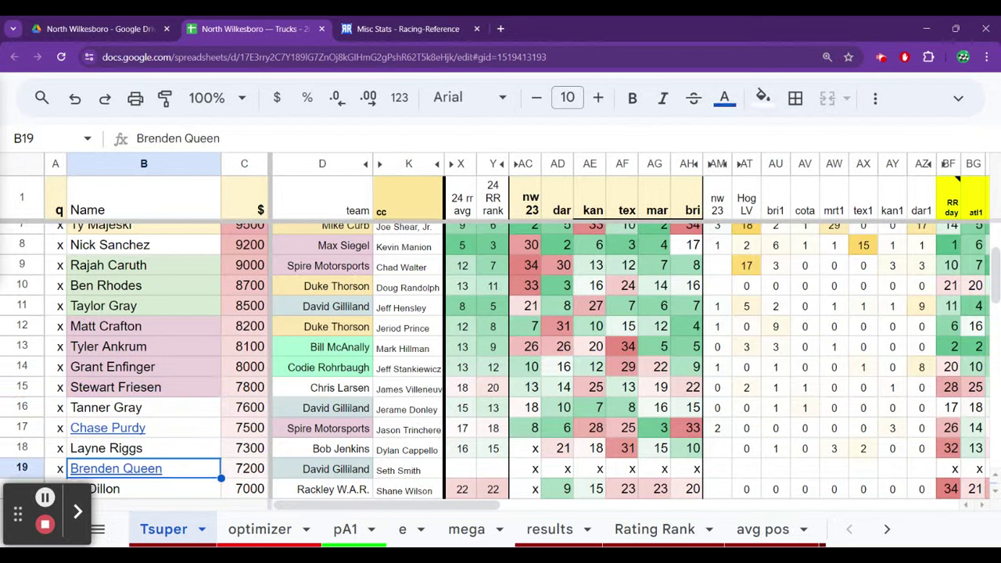
# - Scan the driver names upward from B19 to the 8700-salary driver in B10
pyautogui.press('Up')
pyautogui.press('Up')
pyautogui.press('Up')
pyautogui.press('Up')
pyautogui.press('Up')
pyautogui.press('Up')
pyautogui.press('Up')
pyautogui.press('Up')
pyautogui.press('Up')
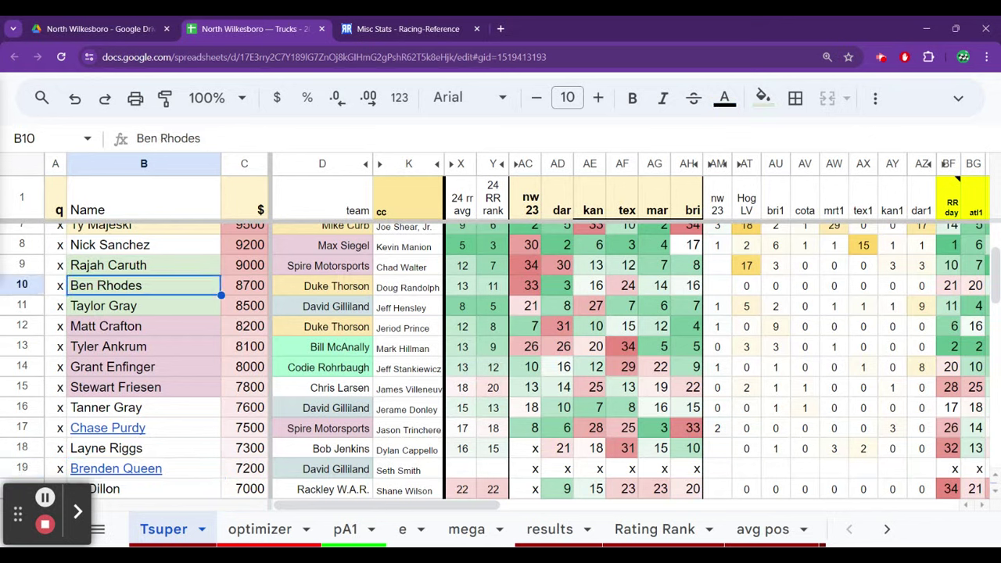
# - Review the drivers from B10 down to the 8000-salary driver in B14
pyautogui.press('Down')
pyautogui.press('Down')
pyautogui.press('Down')
pyautogui.press('Down')
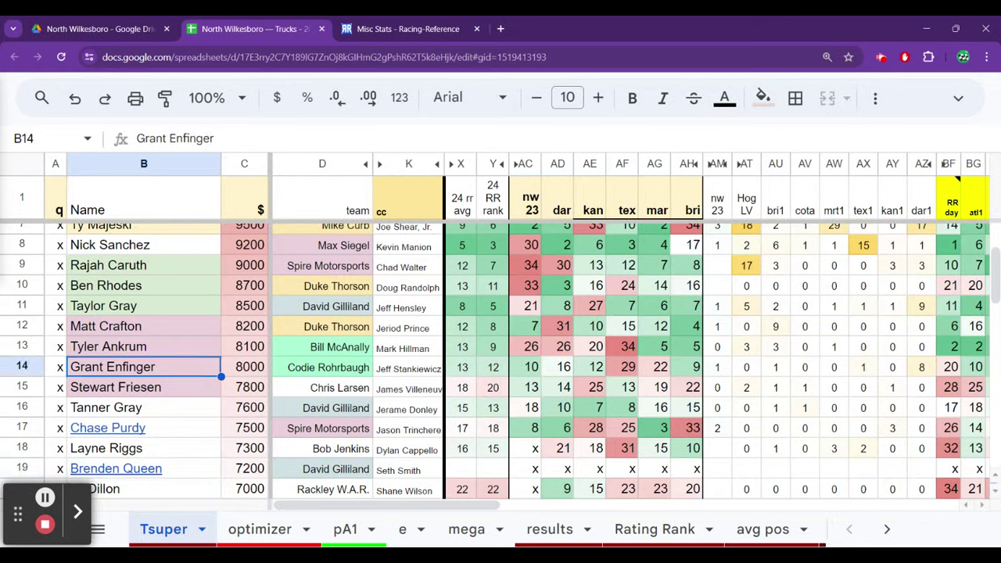
# - Check the salary of the driver in row 19, and compare the teams from D18 up to D16
pyautogui.press('Down')
pyautogui.press('Down')
pyautogui.press('Down')
pyautogui.press('Down')
pyautogui.press('Down')
pyautogui.press('Right')
pyautogui.press('Right')
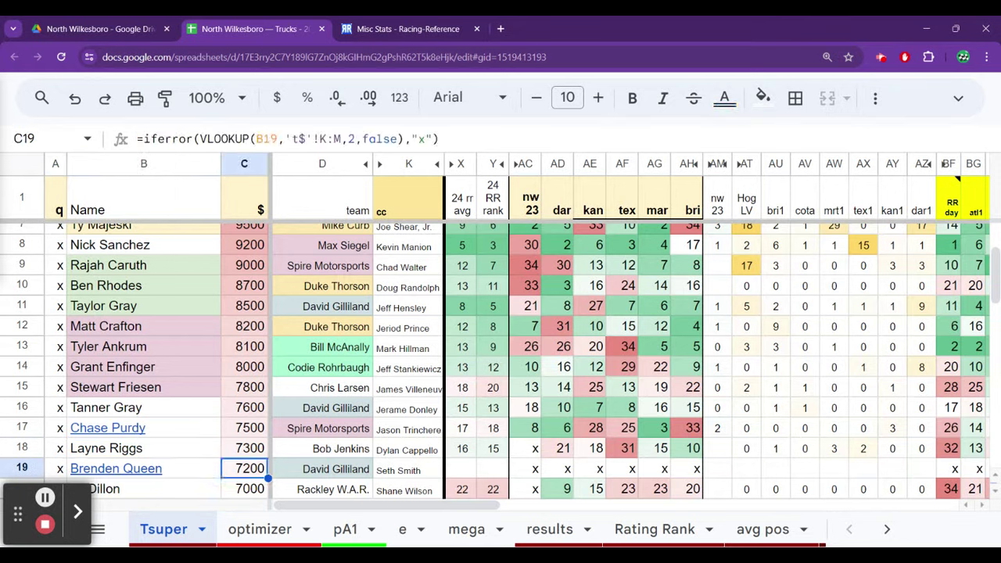
pyautogui.press('Up')
pyautogui.press('Up')
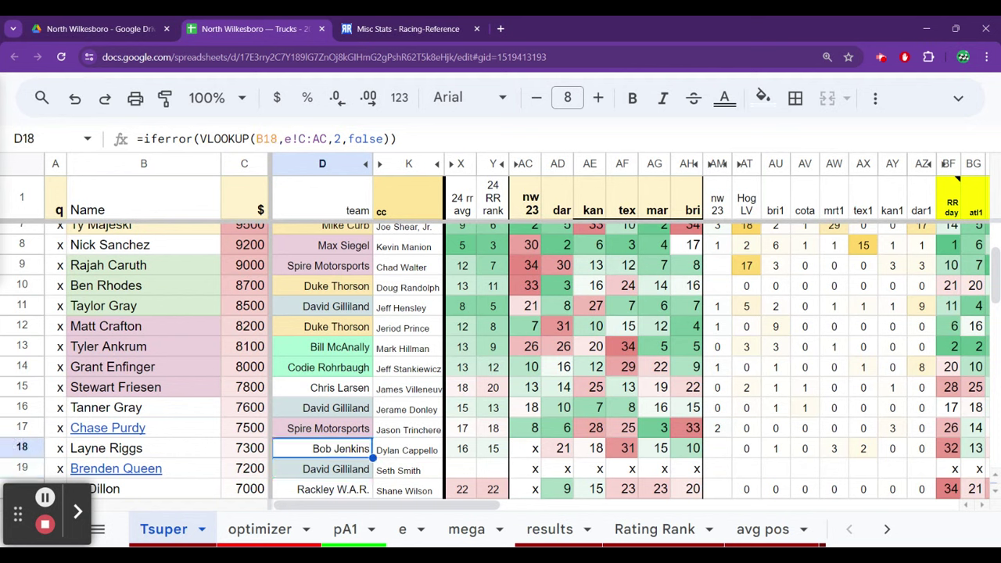
pyautogui.press('Up')
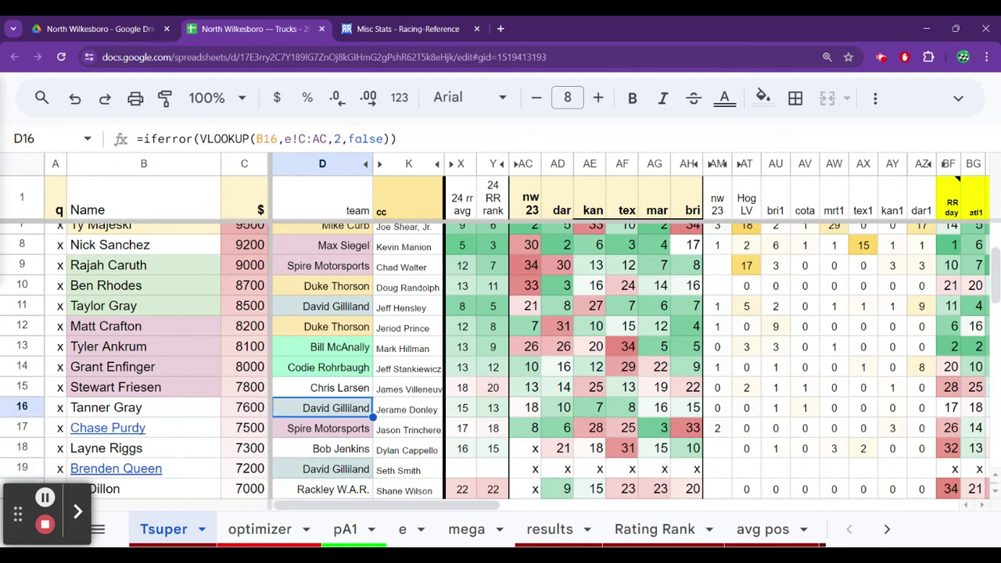
# - Compare the salaries of the drivers in rows 17 to 19, and check the team in D17
pyautogui.press('Left')
pyautogui.press('Left')
pyautogui.press('Down')
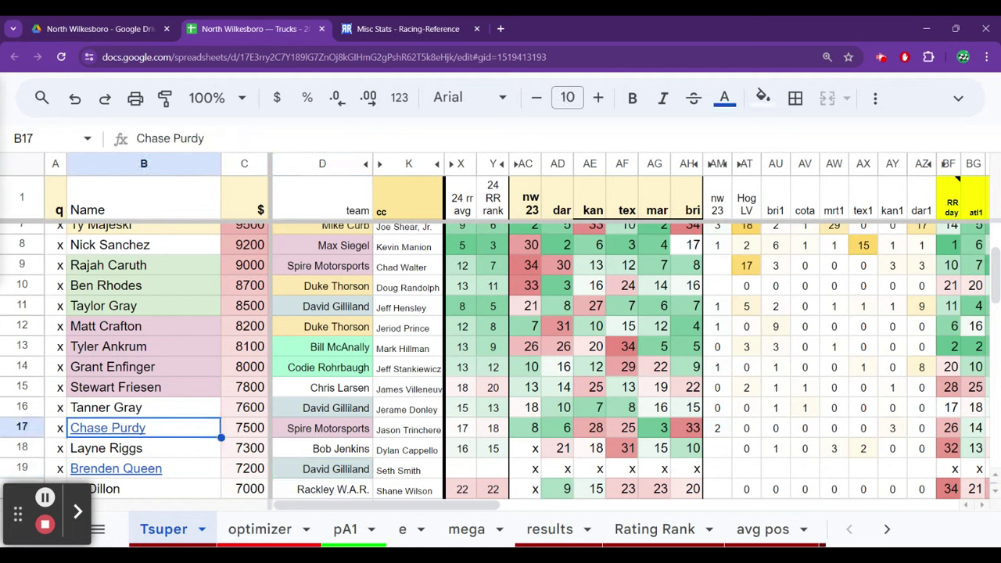
pyautogui.press('Right')
pyautogui.press('Down')
pyautogui.press('Down')
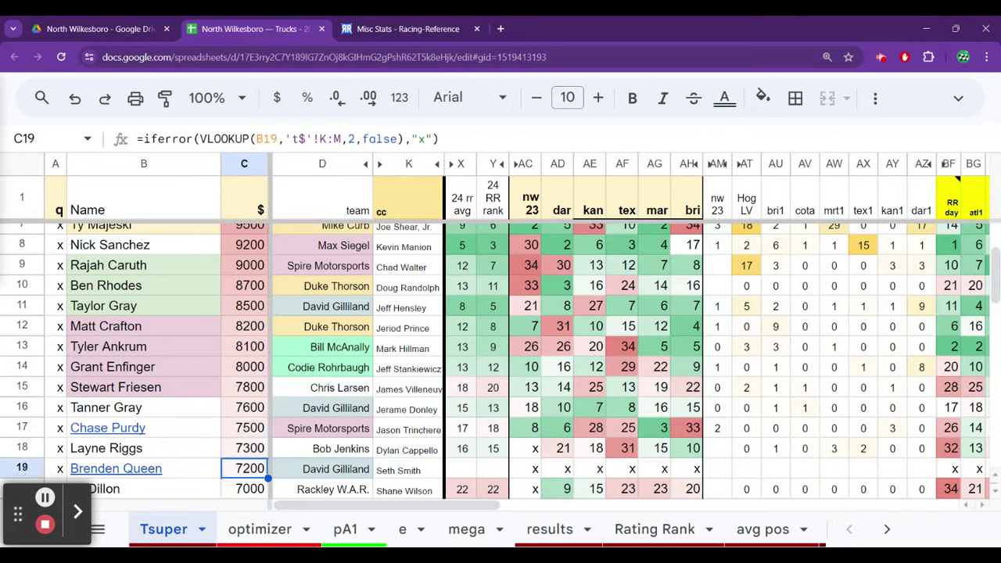
pyautogui.press('Up')
pyautogui.press('Up')
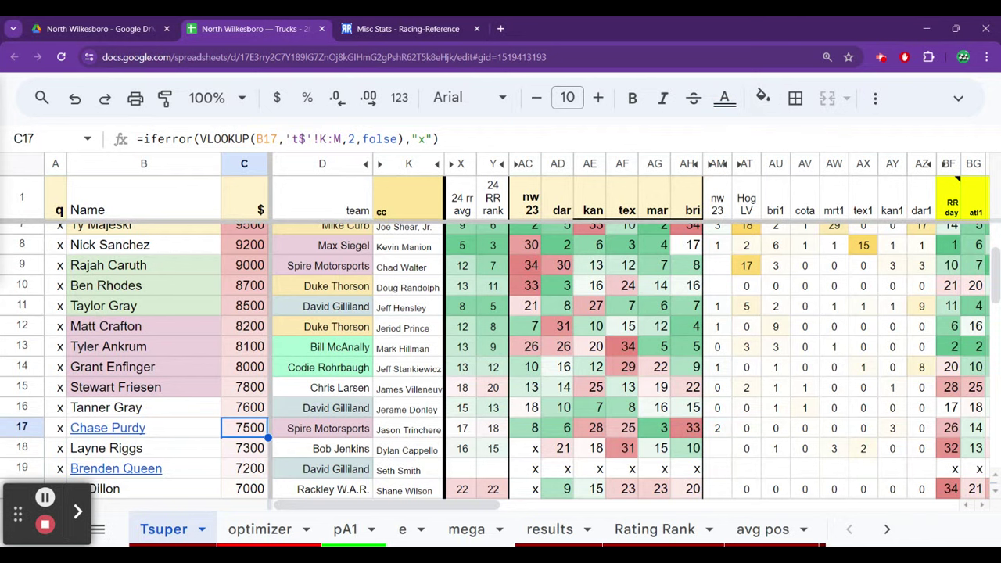
pyautogui.press('Right')
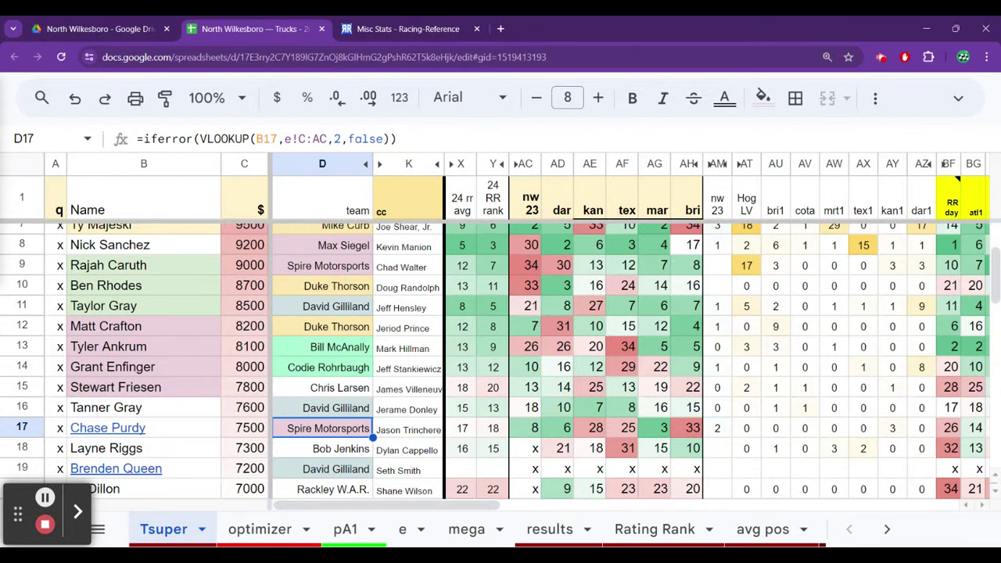
# - Open the Racing-Reference results linked in B17 and review the driver's truck races from 2018 into 2021
pyautogui.click(108, 431)
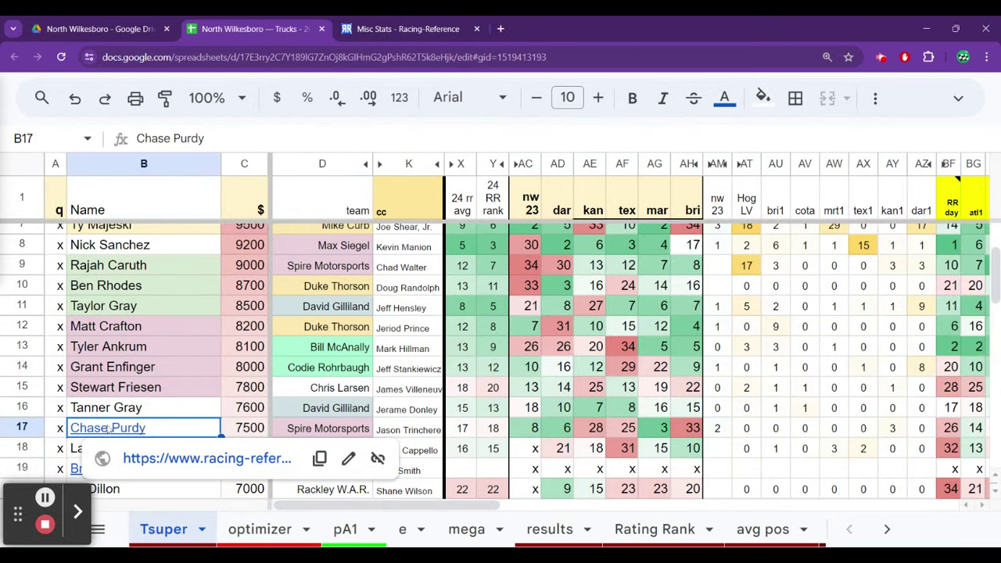
pyautogui.click(175, 457)
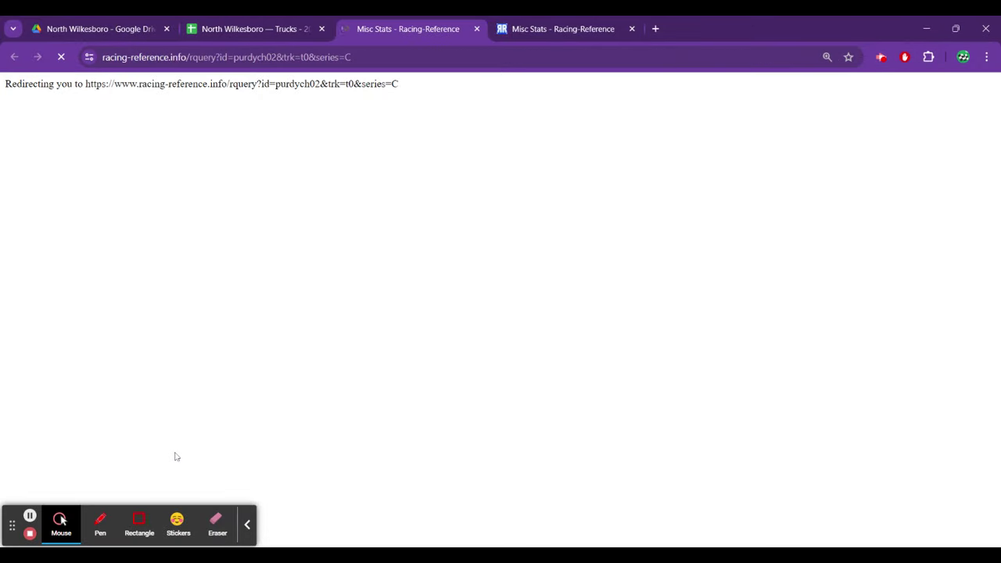
pyautogui.scroll(-6, 452, 239)
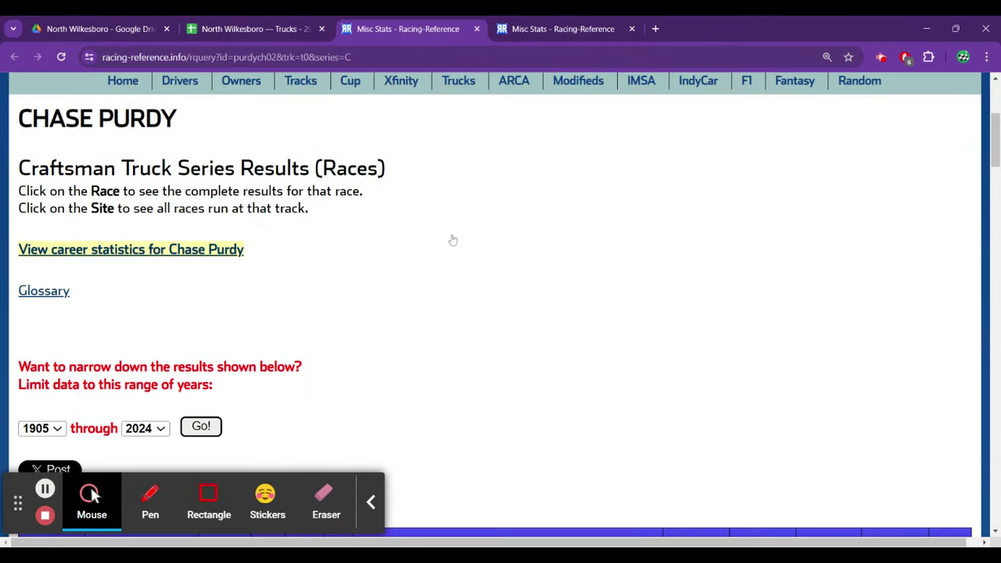
pyautogui.scroll(-3, 452, 240)
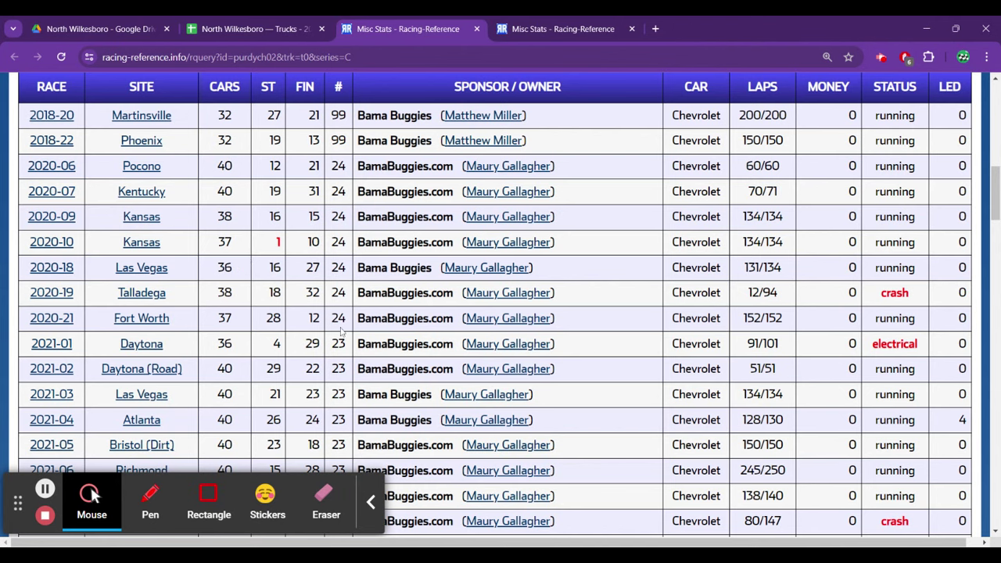
pyautogui.scroll(-2, 340, 332)
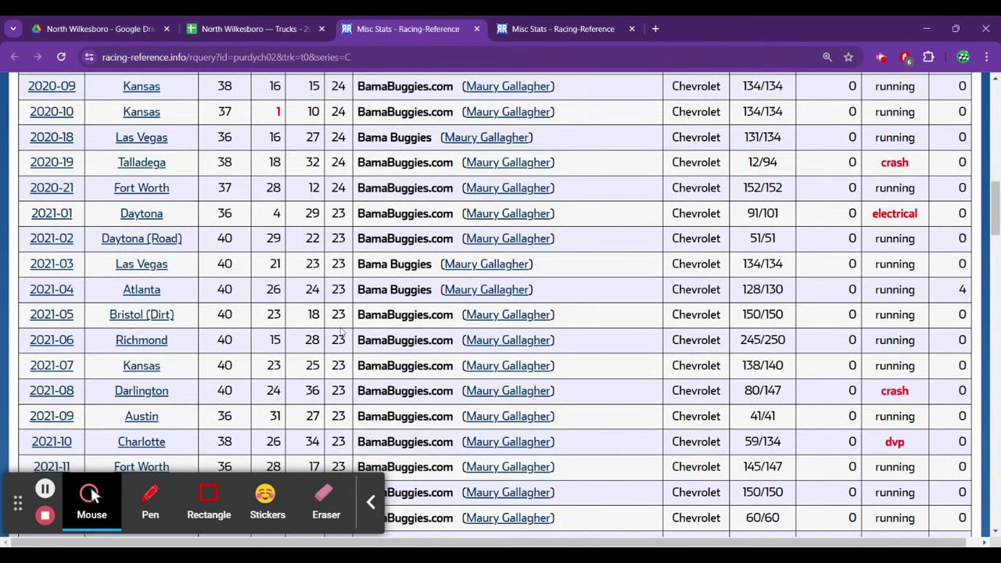
pyautogui.scroll(-2, 314, 314)
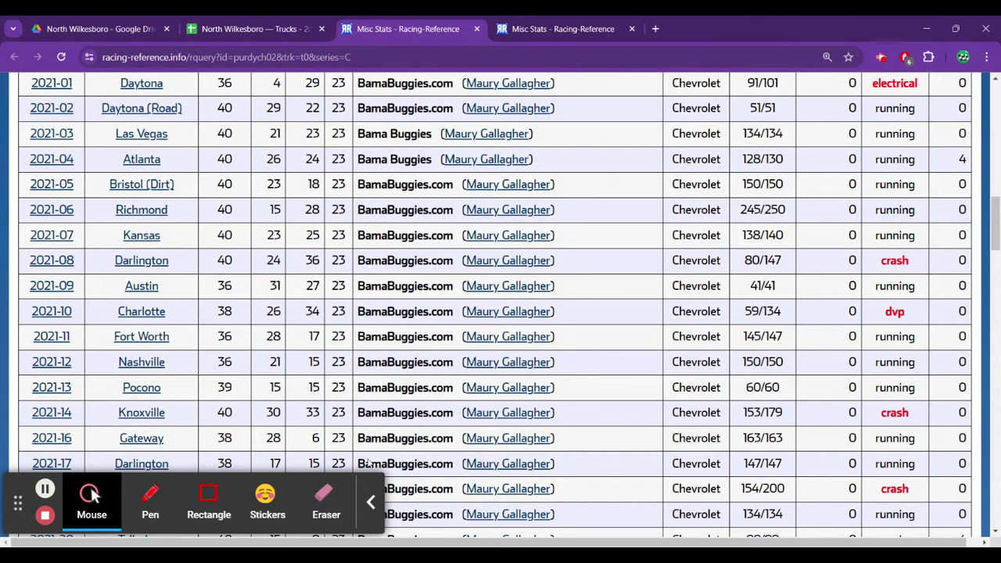
# - Review the driver's remaining 2021 races and the 2022 season in the results table
pyautogui.click(374, 501)
pyautogui.scroll(-3, 367, 295)
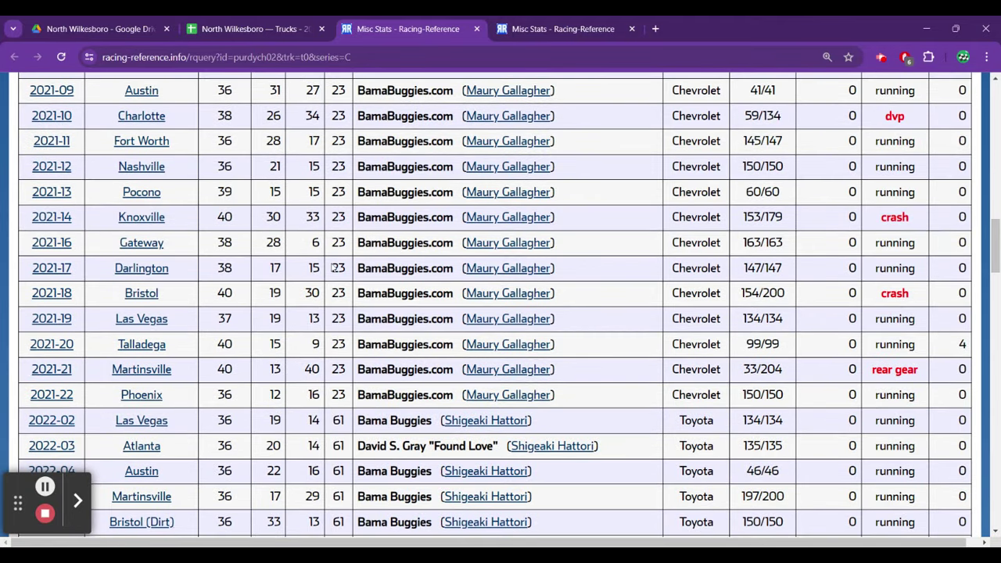
pyautogui.scroll(-3, 334, 268)
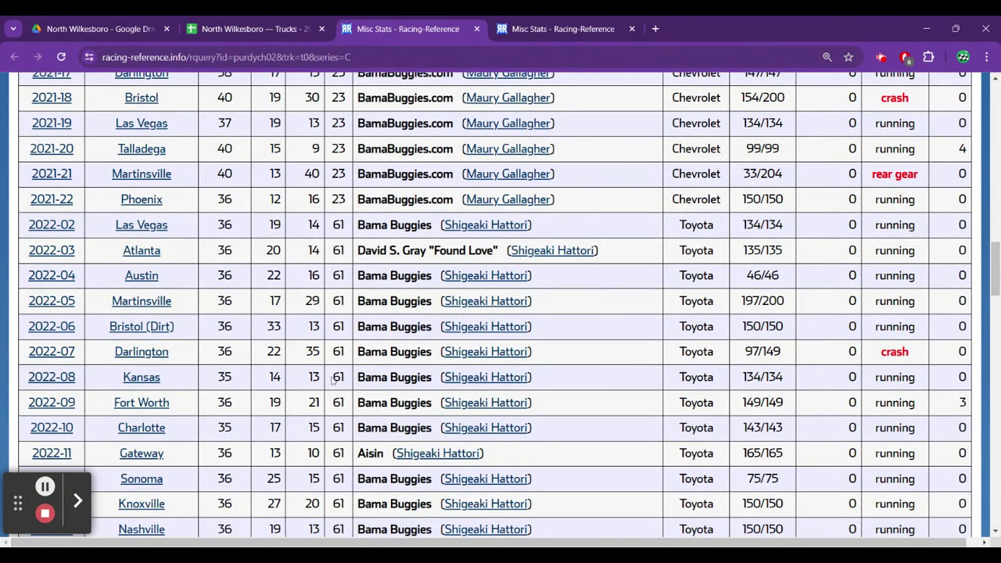
pyautogui.scroll(-3, 342, 323)
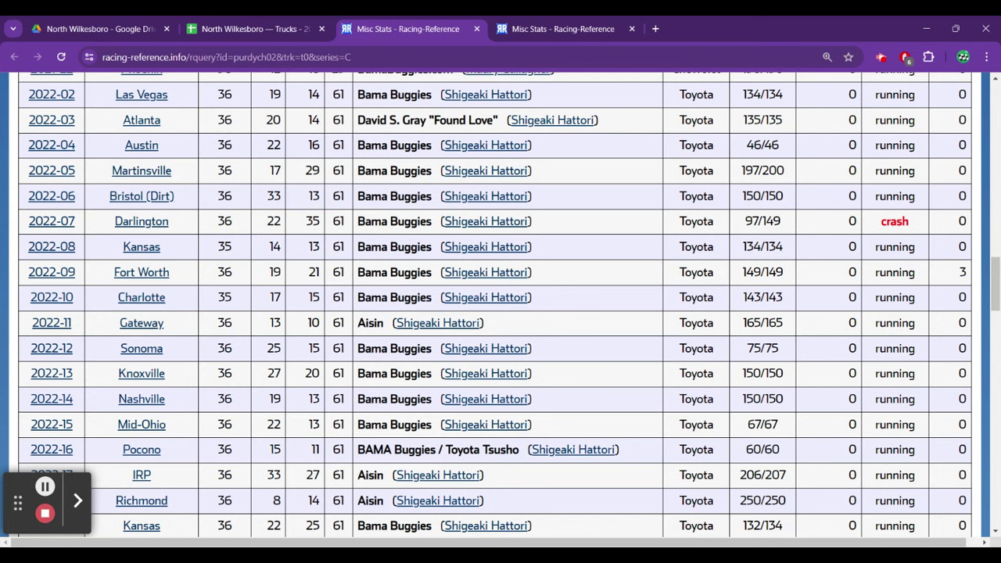
pyautogui.scroll(-3, 342, 324)
pyautogui.scroll(-1, 342, 323)
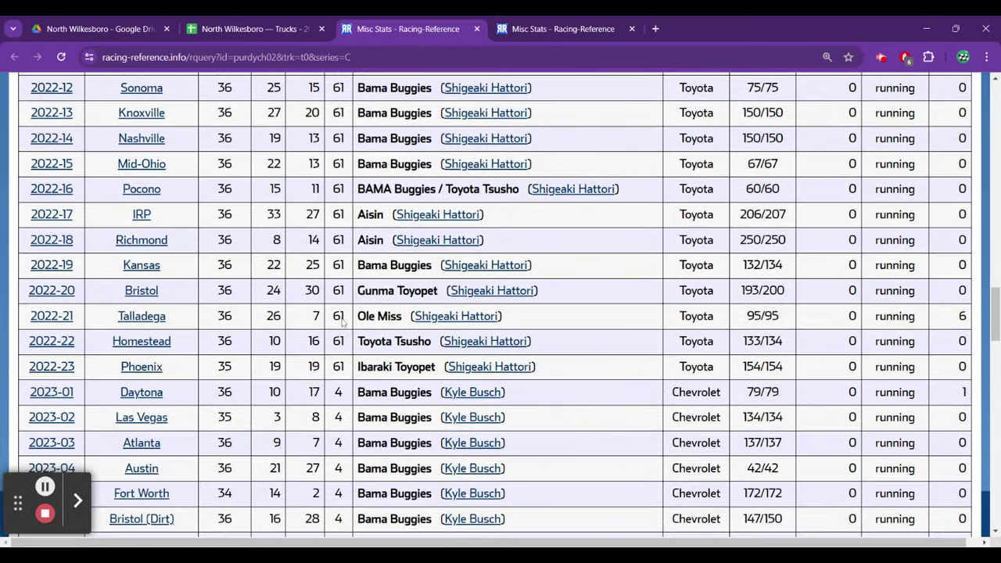
# - Review the driver's 2023 finishes, including North Wilkesboro, and the 2024 races through Darlington
pyautogui.scroll(-5, 342, 323)
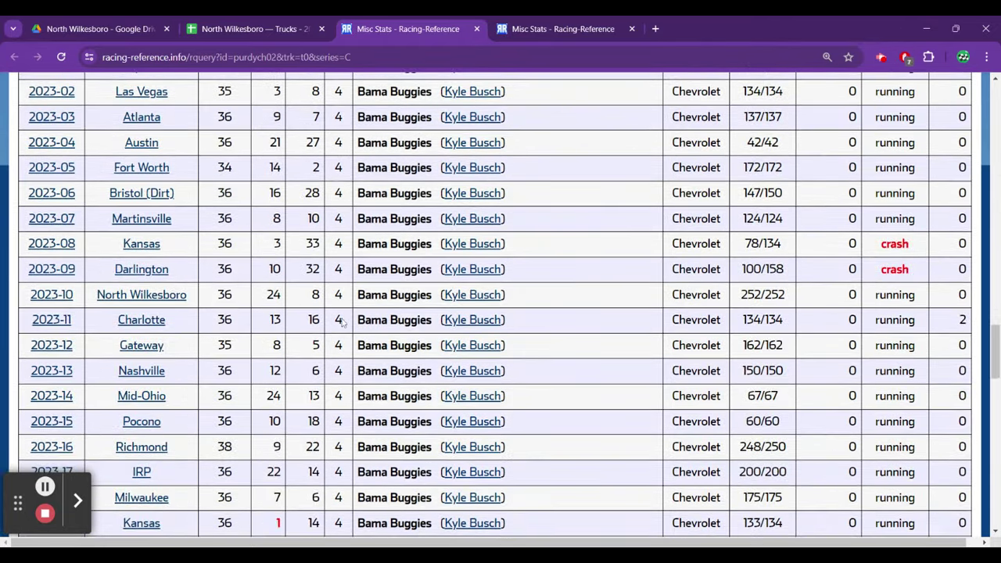
pyautogui.scroll(1, 342, 323)
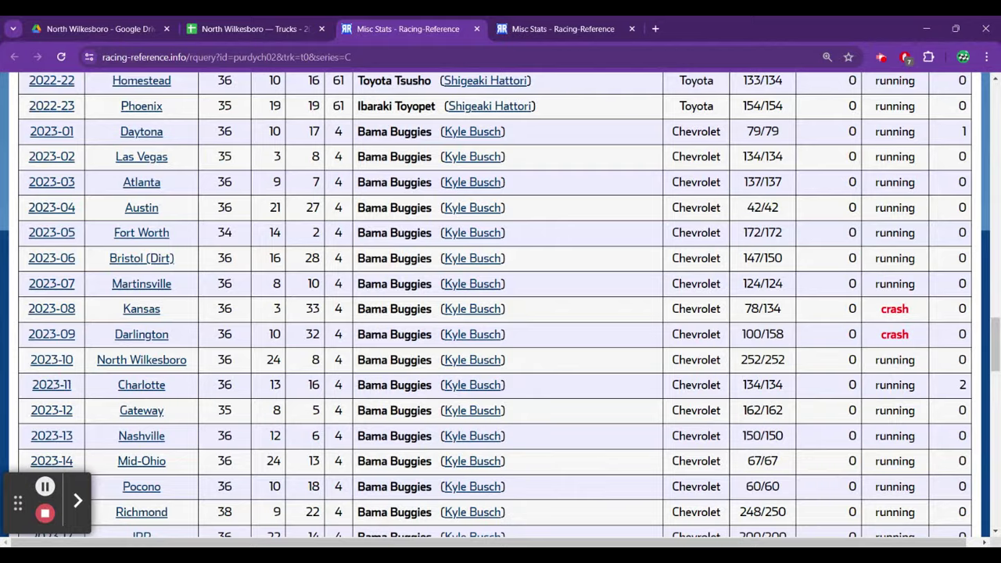
pyautogui.scroll(-3, 307, 272)
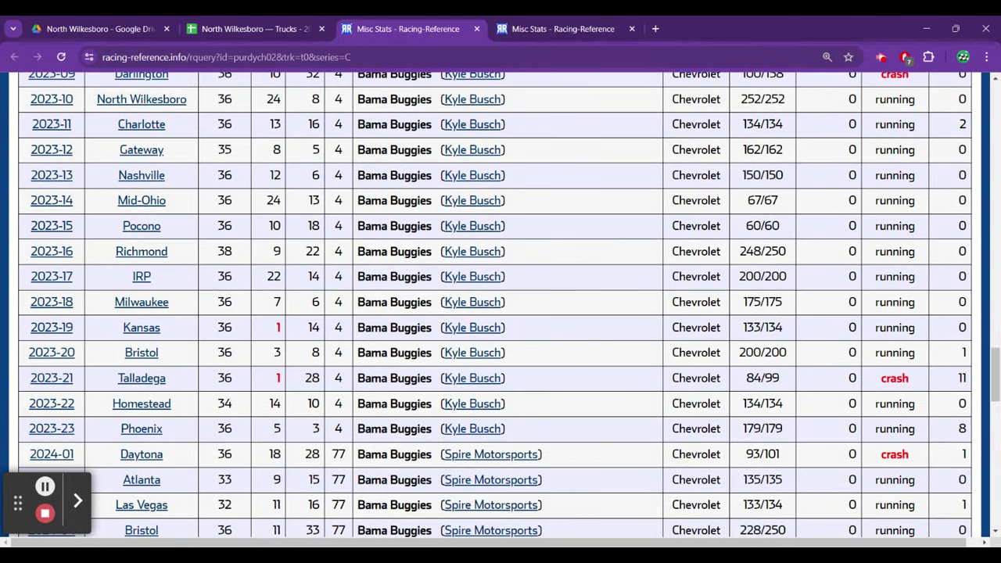
pyautogui.scroll(-3, 307, 272)
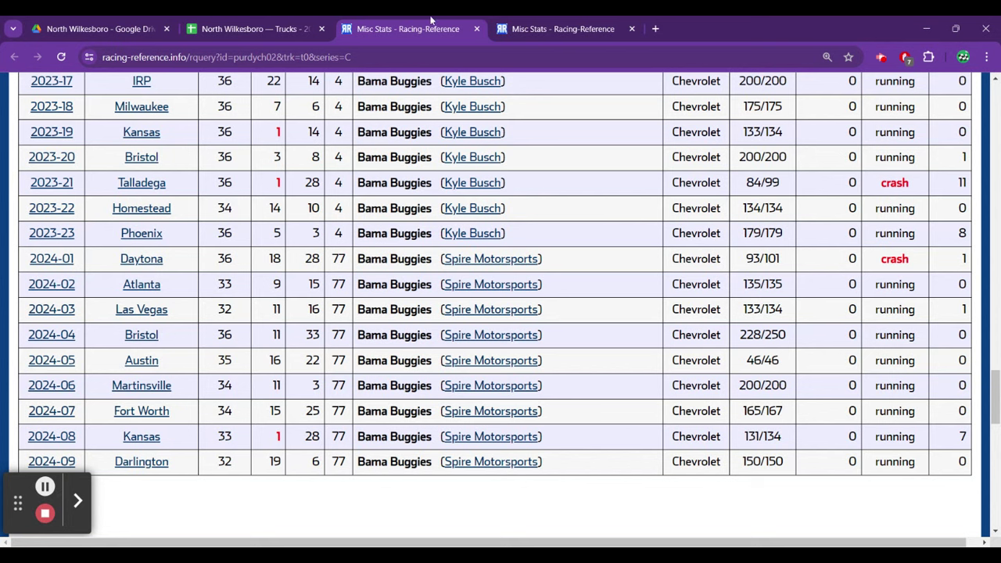
# - Close both Racing-Reference pages and go to the team column header in D1 of the Tsuper sheet
pyautogui.click(477, 29)
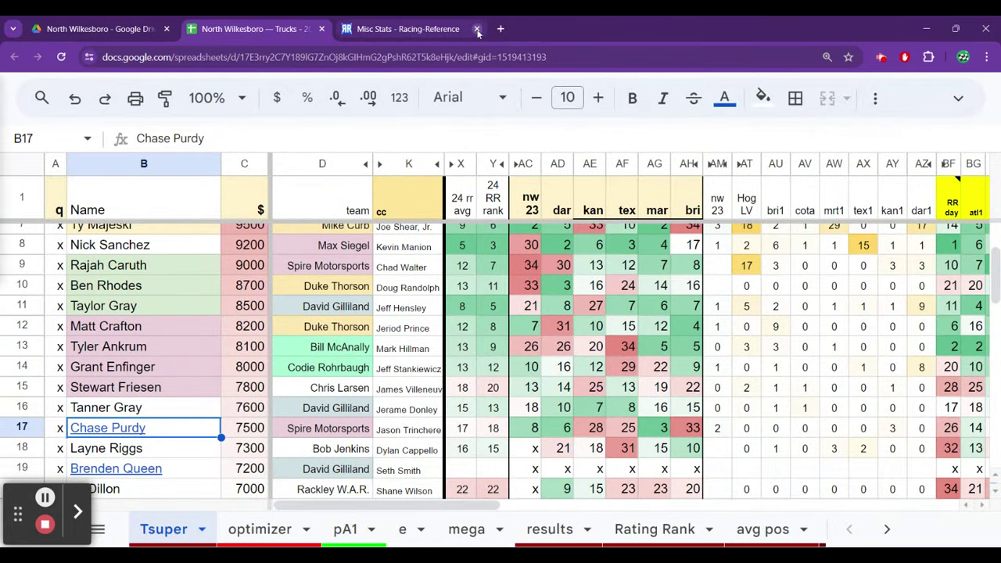
pyautogui.click(476, 29)
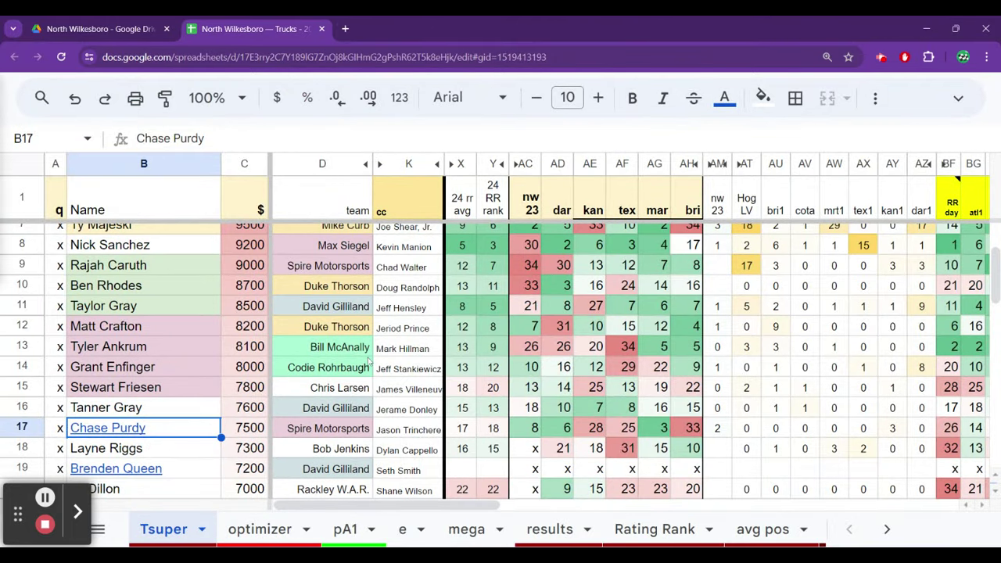
pyautogui.click(369, 352)
pyautogui.press('Up')
pyautogui.hotkey('ctrl', 'Up')
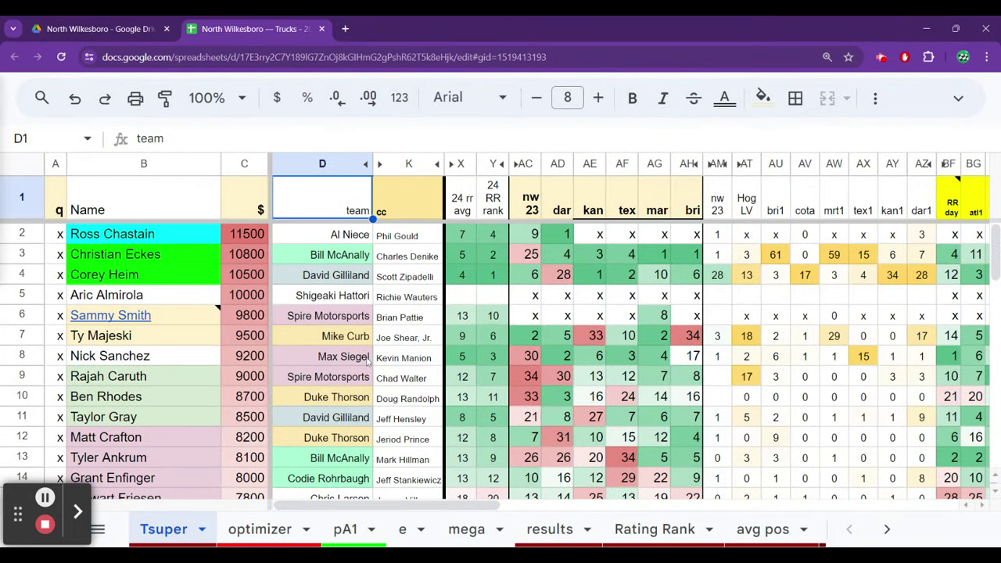
# - Review the teams of the highest-salary drivers from D2 down to D6
pyautogui.press('Down')
pyautogui.press('Down')
pyautogui.press('Down')
pyautogui.press('Down')
pyautogui.press('Down')
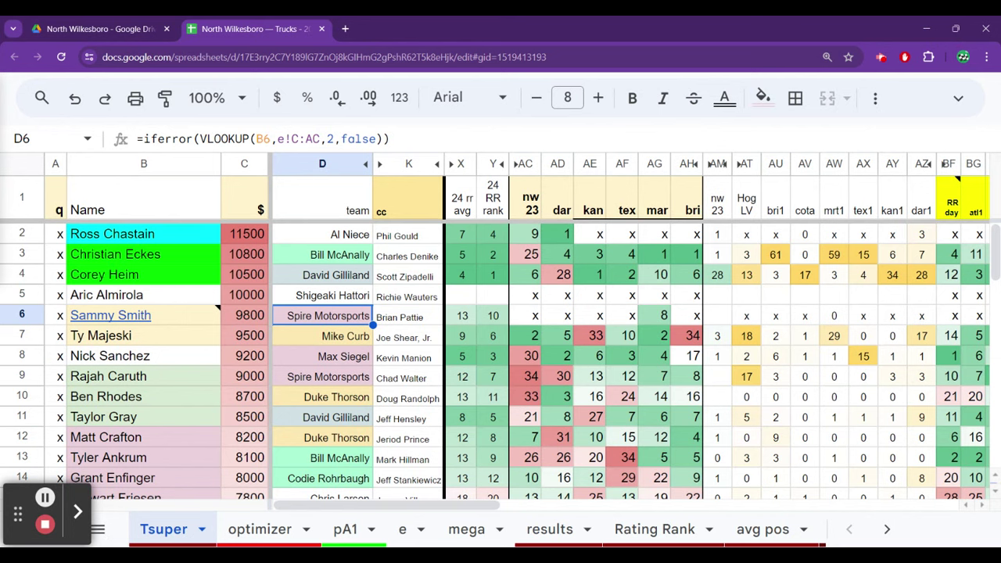
# - Scan the team column from D7 down to the 7200-salary driver's team in D19
pyautogui.press('Down')
pyautogui.press('Down')
pyautogui.press('Down')
pyautogui.press('Down')
pyautogui.press('Down')
pyautogui.press('Down')
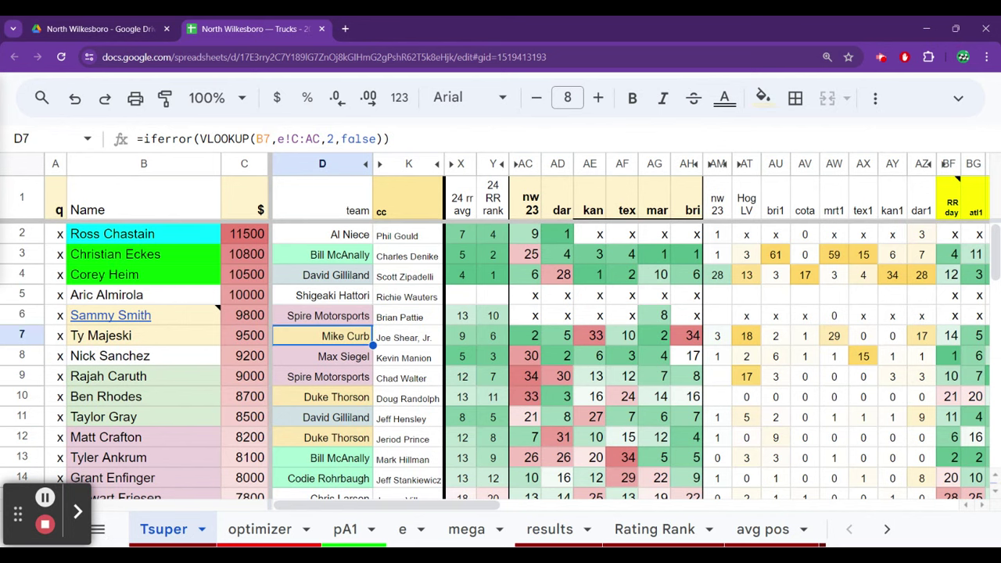
pyautogui.press('Down')
pyautogui.press('Down')
pyautogui.press('Down')
pyautogui.press('Down')
pyautogui.press('Down')
pyautogui.press('Down')
pyautogui.press('Down')
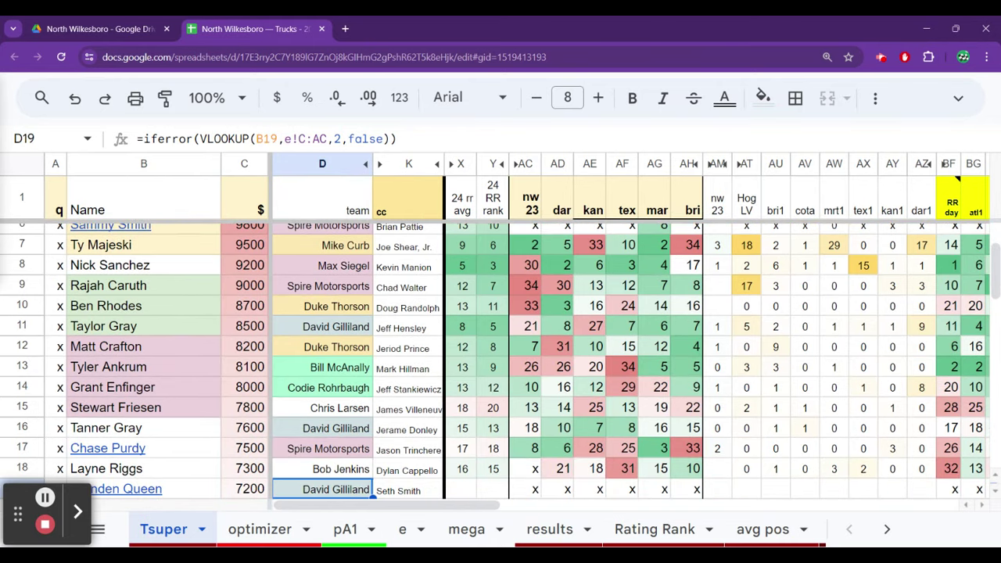
# - Scan the team column back up to the higher-salary drivers and down again to D17
pyautogui.press('Down')
pyautogui.press('Up')
pyautogui.press('Up')
pyautogui.press('Up')
pyautogui.press('Up')
pyautogui.press('Up')
pyautogui.press('Up')
pyautogui.press('Up')
pyautogui.press('Up')
pyautogui.press('Up')
pyautogui.press('Up')
pyautogui.press('Down')
pyautogui.press('Down')
pyautogui.press('Down')
pyautogui.press('Down')
pyautogui.press('Down')
pyautogui.press('Down')
pyautogui.press('Down')
pyautogui.press('Down')
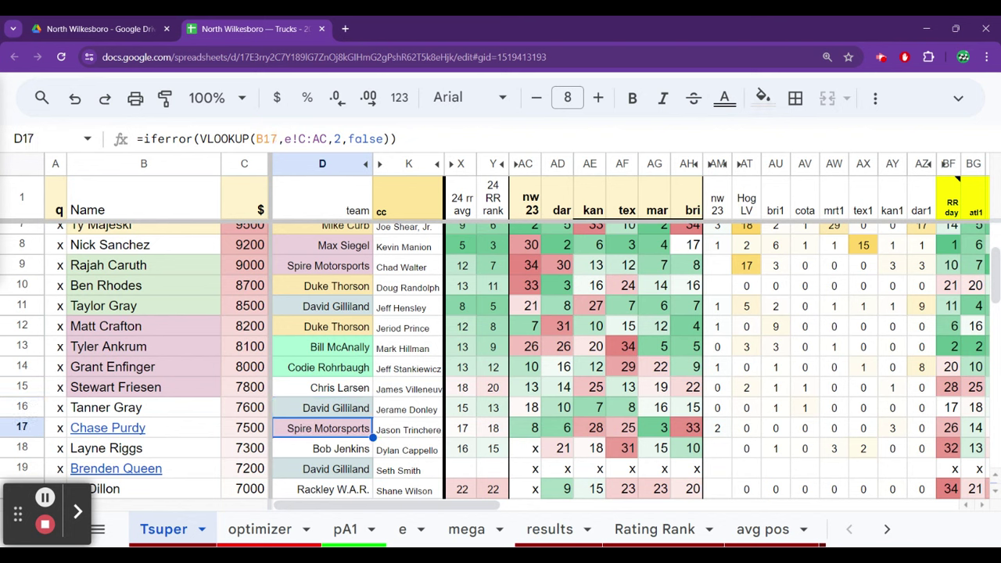
# - Review the row 17 driver's finishes from the nw 23 column across to the mar column
pyautogui.click(493, 428)
pyautogui.click(525, 428)
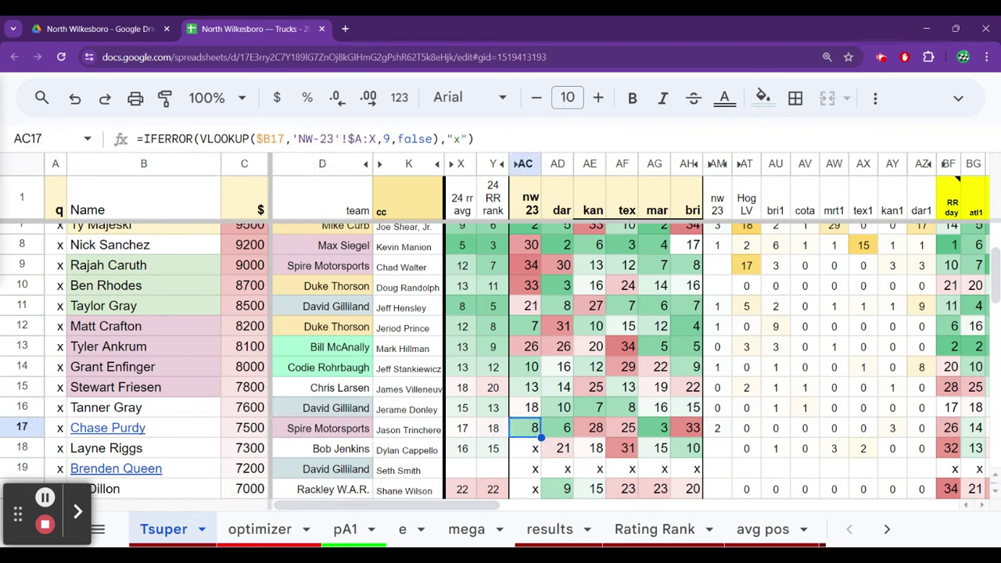
pyautogui.click(558, 428)
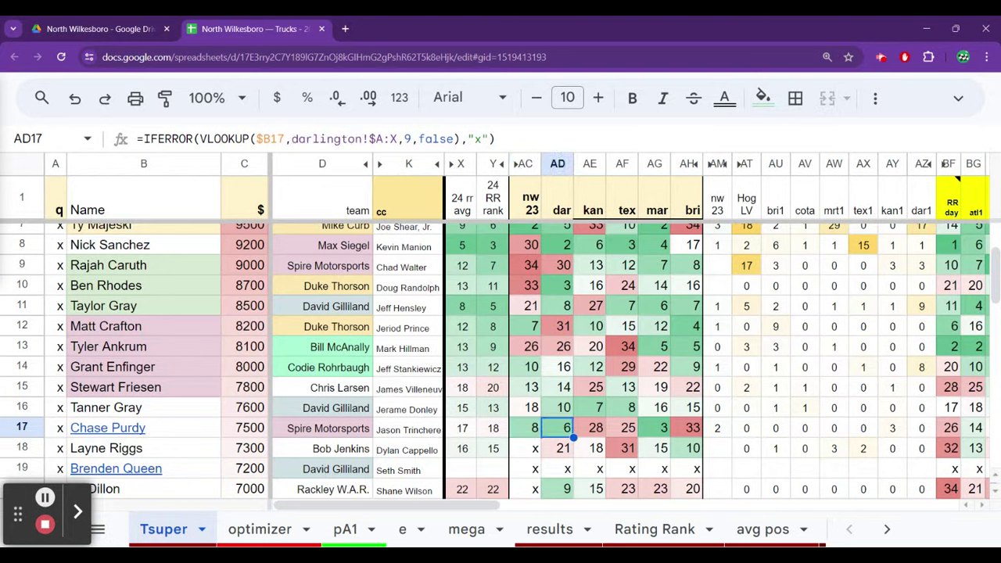
pyautogui.click(590, 428)
pyautogui.click(622, 428)
pyautogui.click(655, 428)
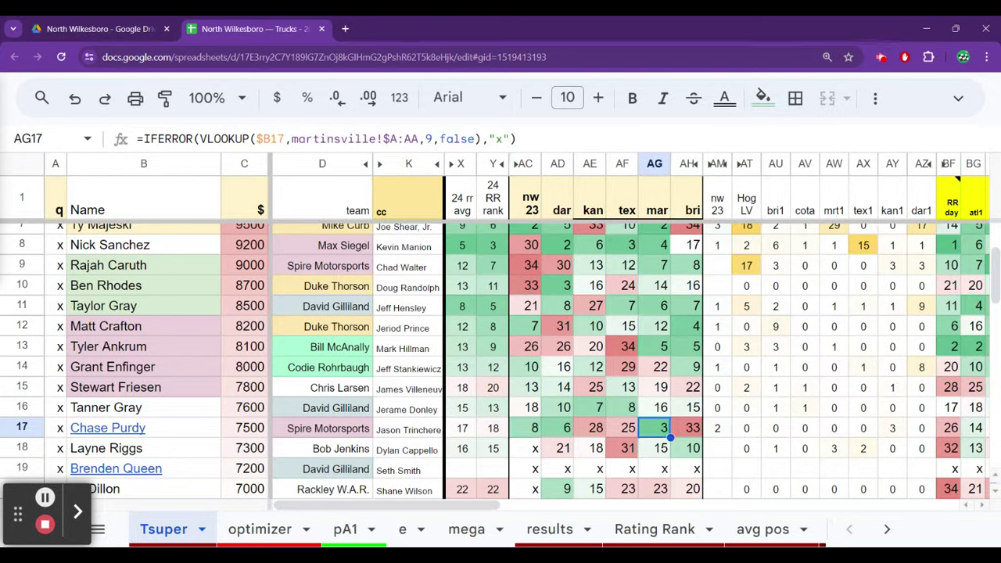
# - Go back over the row 17 finishes to the team in D17, and check the teams in D18 and D19
pyautogui.press('Left')
pyautogui.press('Left')
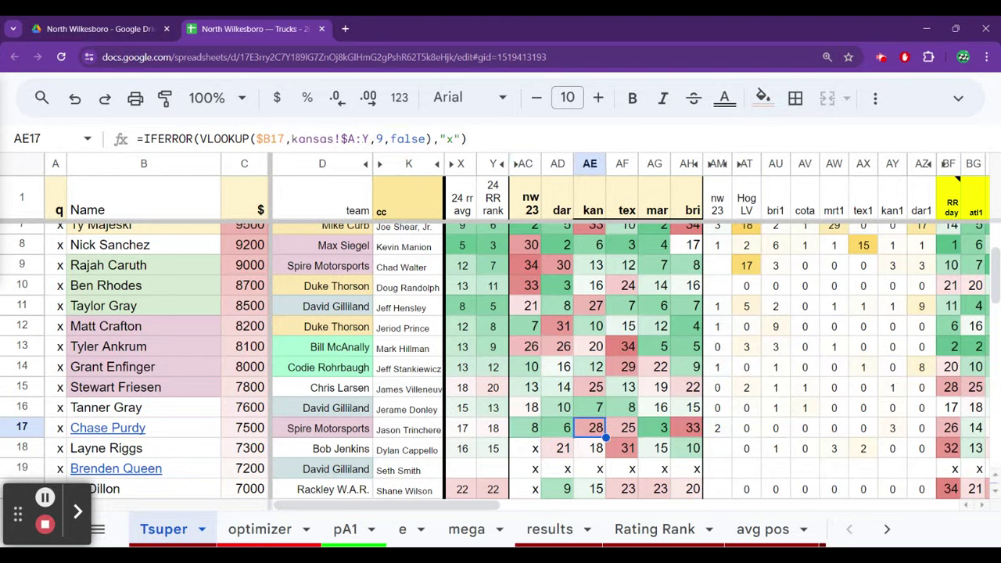
pyautogui.press('Left')
pyautogui.press('Left')
pyautogui.press('Left')
pyautogui.press('Left')
pyautogui.press('Left')
pyautogui.press('Left')
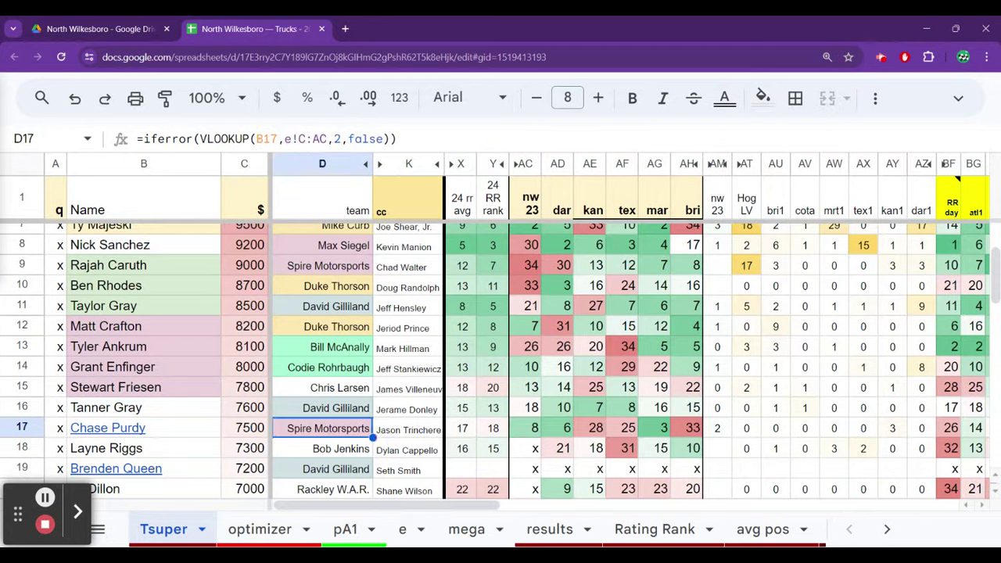
pyautogui.press('Down')
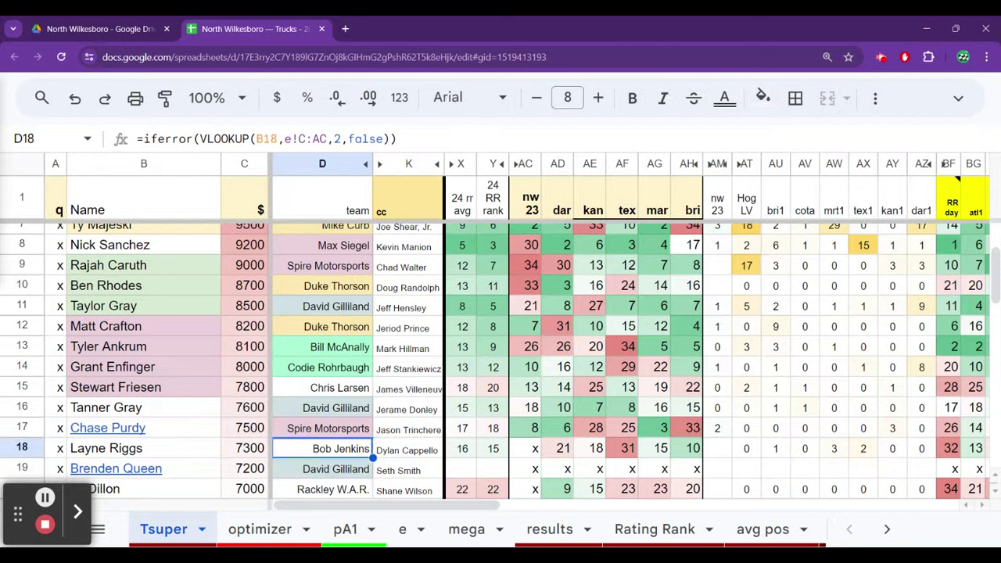
pyautogui.press('Down')
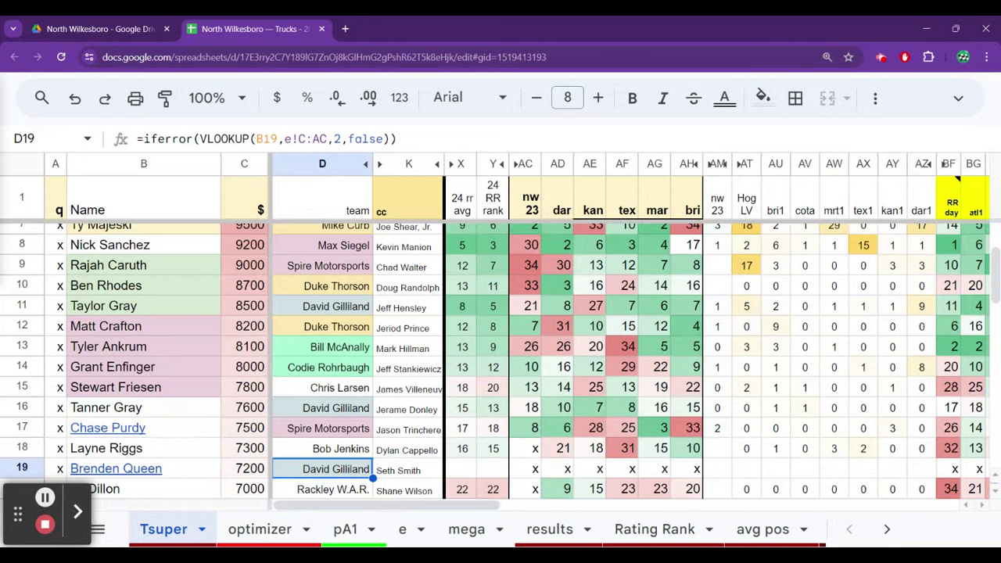
# - Move up from the team in D19 to row 16 and check that driver's nw 23 finish in AC16
pyautogui.press('Up')
pyautogui.press('Up')
pyautogui.press('Up')
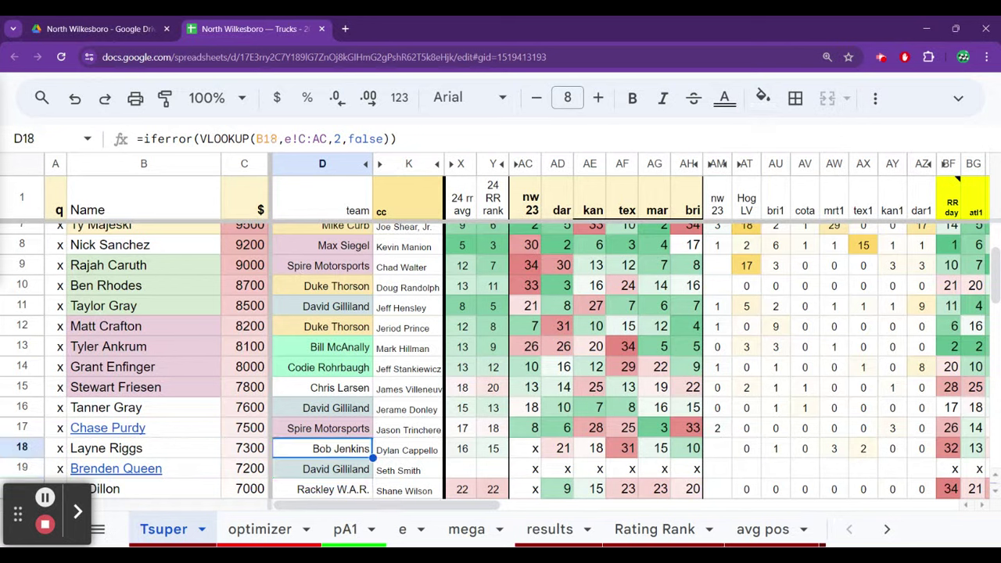
pyautogui.press('Right')
pyautogui.press('Right')
pyautogui.press('Right')
pyautogui.press('Right')
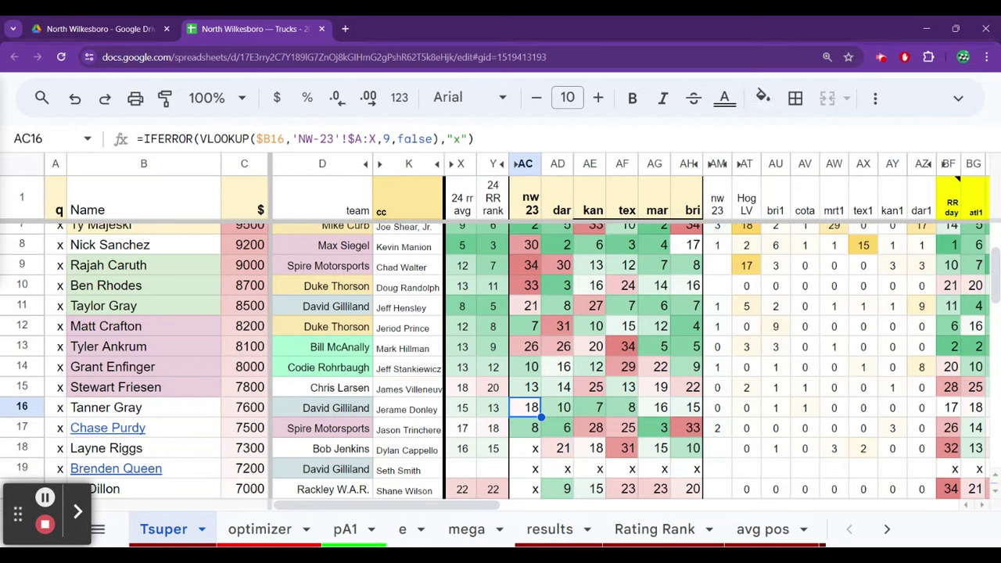
# - Go back along row 16 past the cc column to the names, and up to the 8200-salary driver in B12
pyautogui.press('Left')
pyautogui.press('Left')
pyautogui.press('Left')
pyautogui.press('Left')
pyautogui.press('Left')
pyautogui.press('Left')
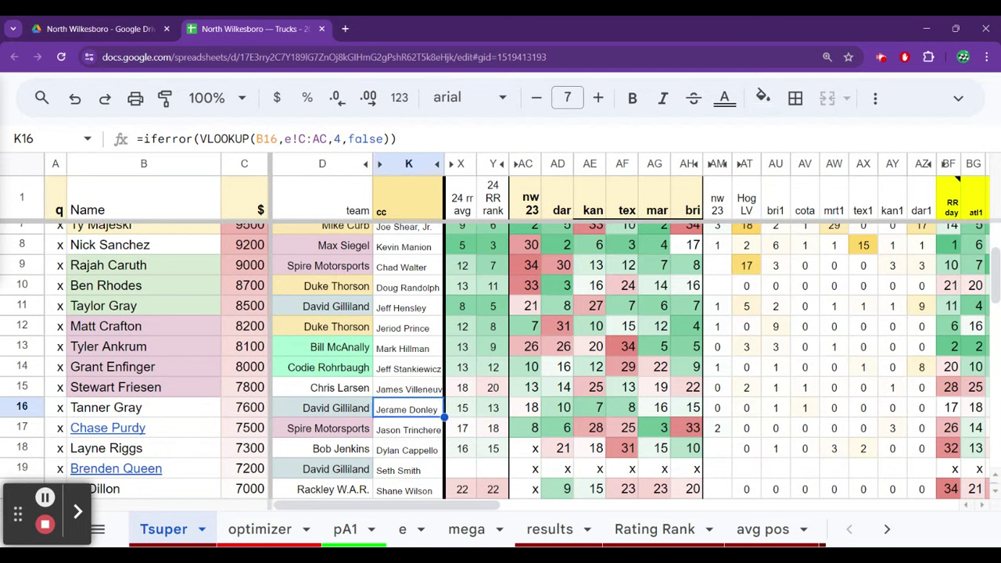
pyautogui.press('Up')
pyautogui.press('Up')
pyautogui.press('Up')
pyautogui.press('Up')
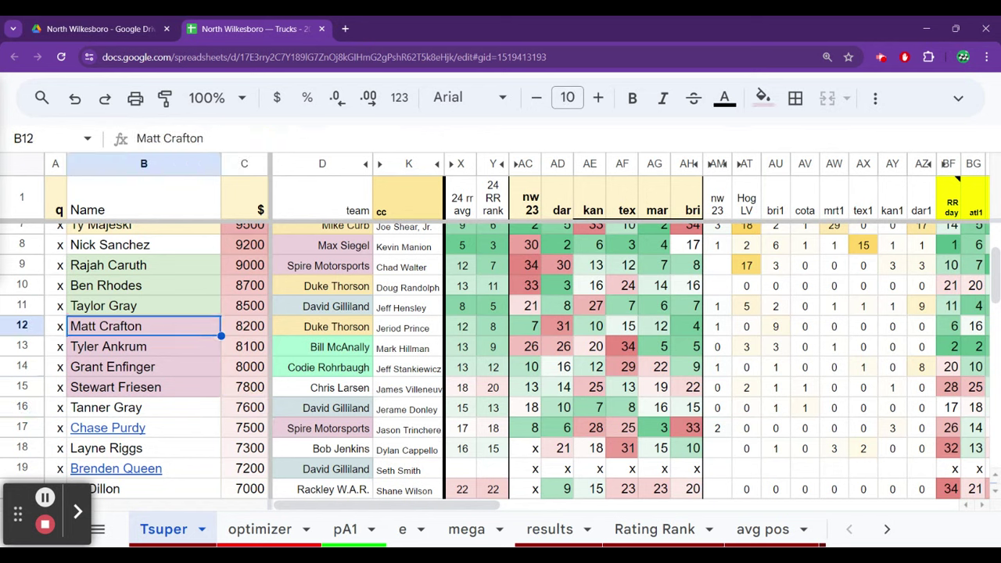
# - Look through the shaded driver names from B12 down to B15 and return to B13
pyautogui.press('Down')
pyautogui.press('Down')
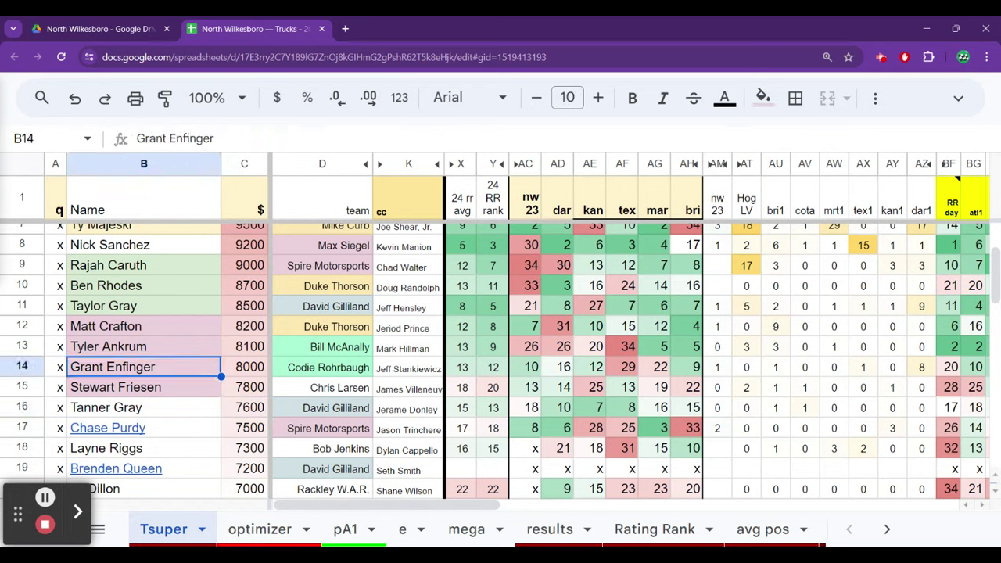
pyautogui.press('Down')
pyautogui.press('Up')
pyautogui.press('Up')
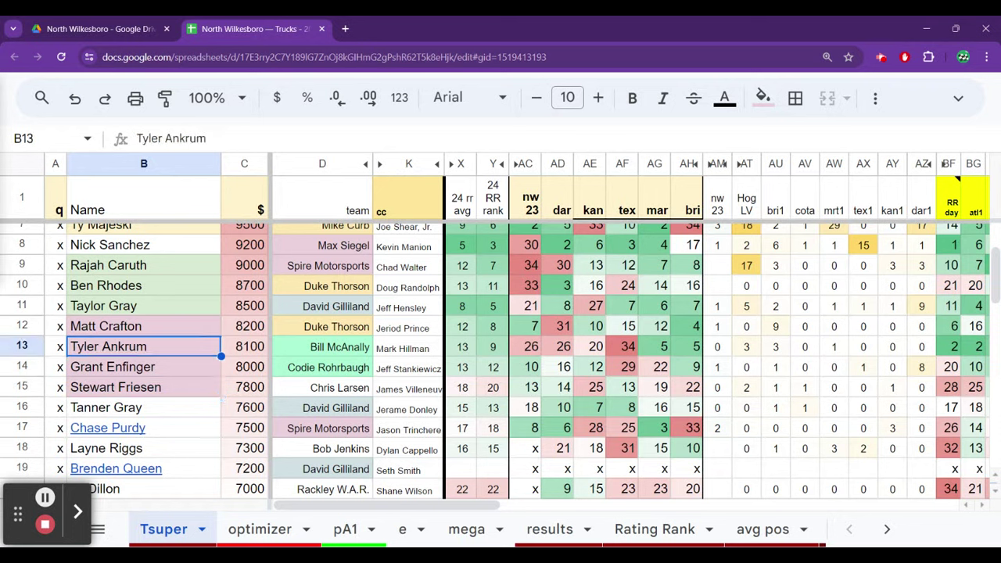
# - Check the row 13 driver's salary and team, and follow the row across to the tex finish in AF13
pyautogui.click(244, 347)
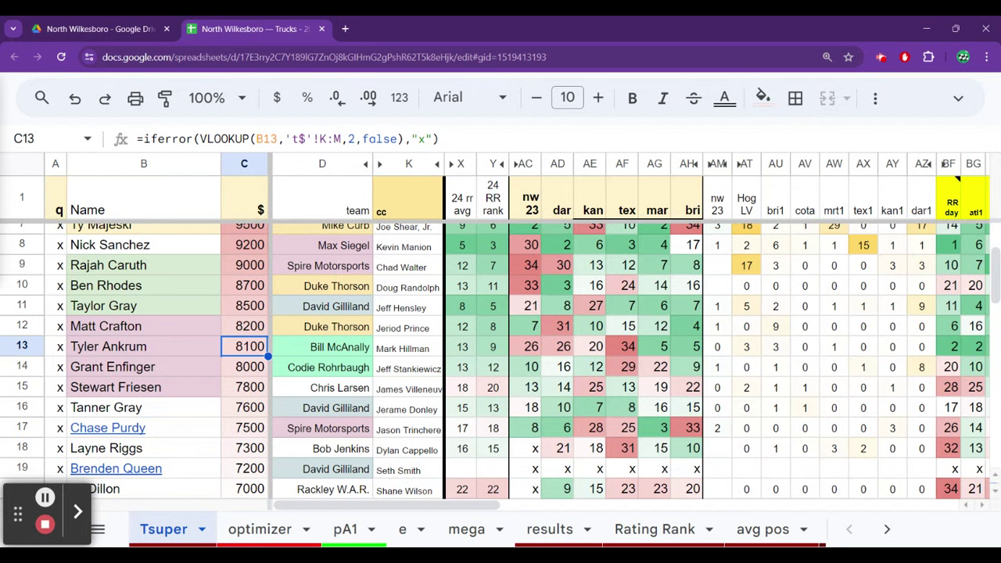
pyautogui.click(323, 347)
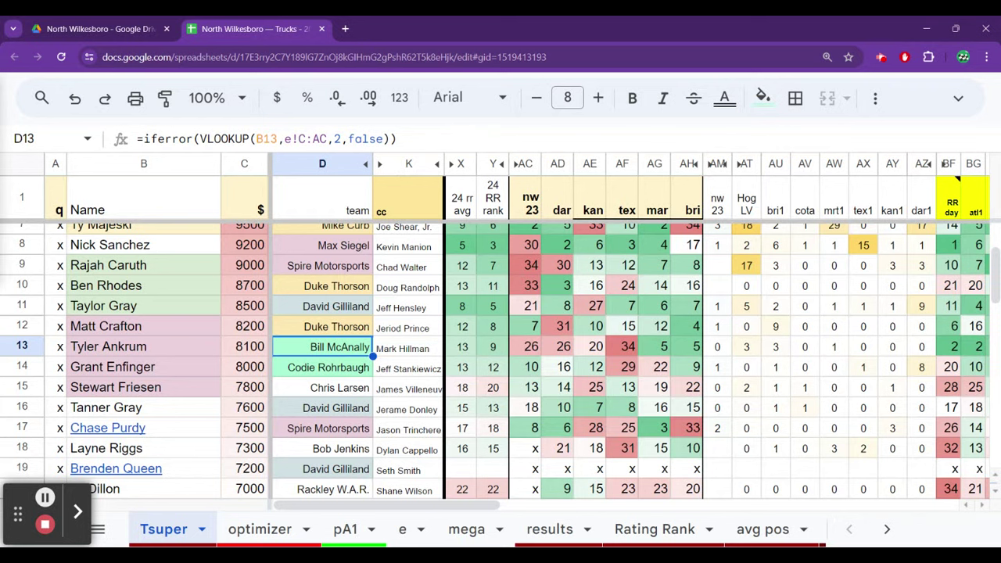
pyautogui.press('Right')
pyautogui.press('Right')
pyautogui.press('Right')
pyautogui.press('Right')
pyautogui.press('Right')
pyautogui.press('Right')
pyautogui.press('Right')
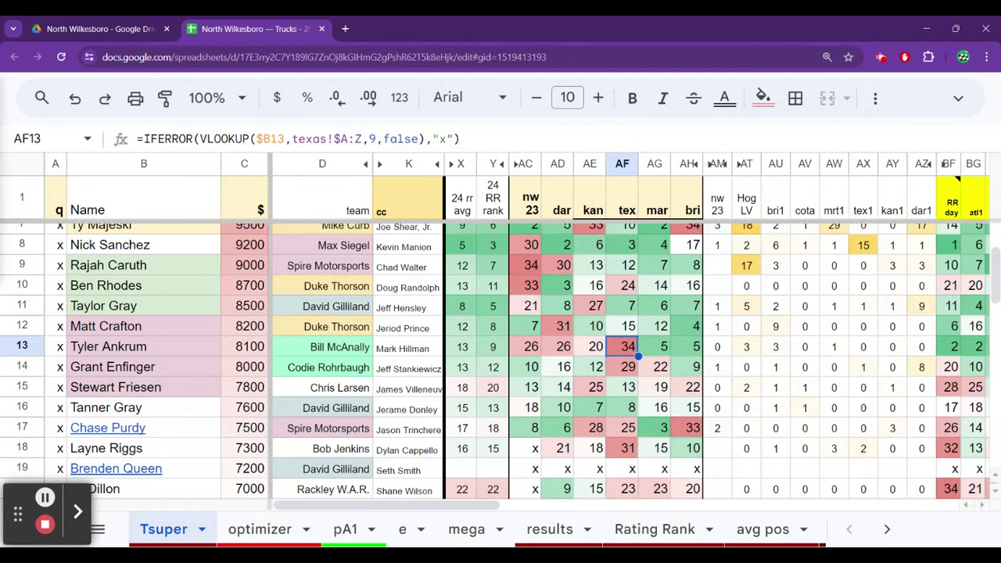
# - Compare the row 13 driver's nw 23, dar, kan and tex finishes one by one
pyautogui.click(558, 347)
pyautogui.click(590, 346)
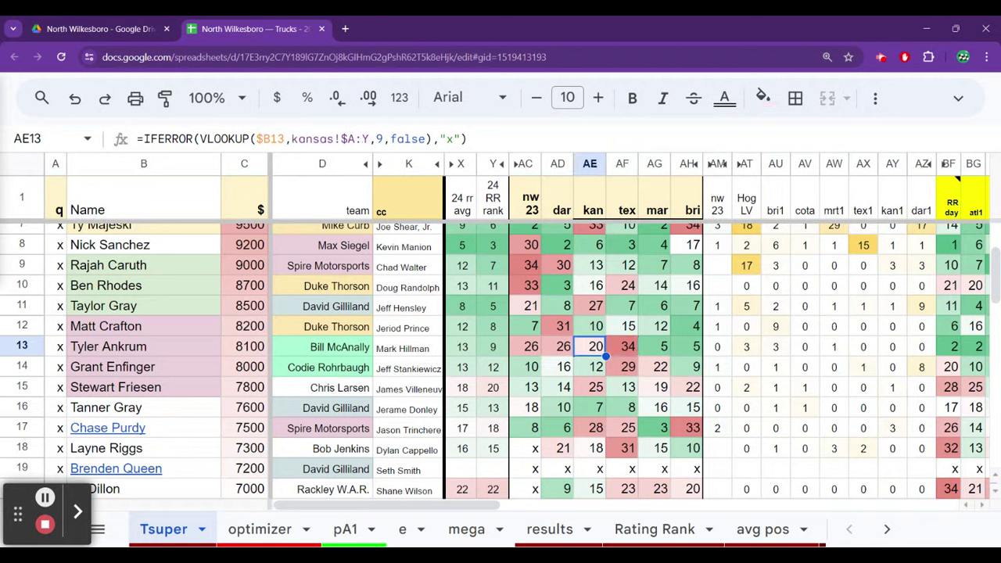
pyautogui.click(558, 347)
pyautogui.click(531, 347)
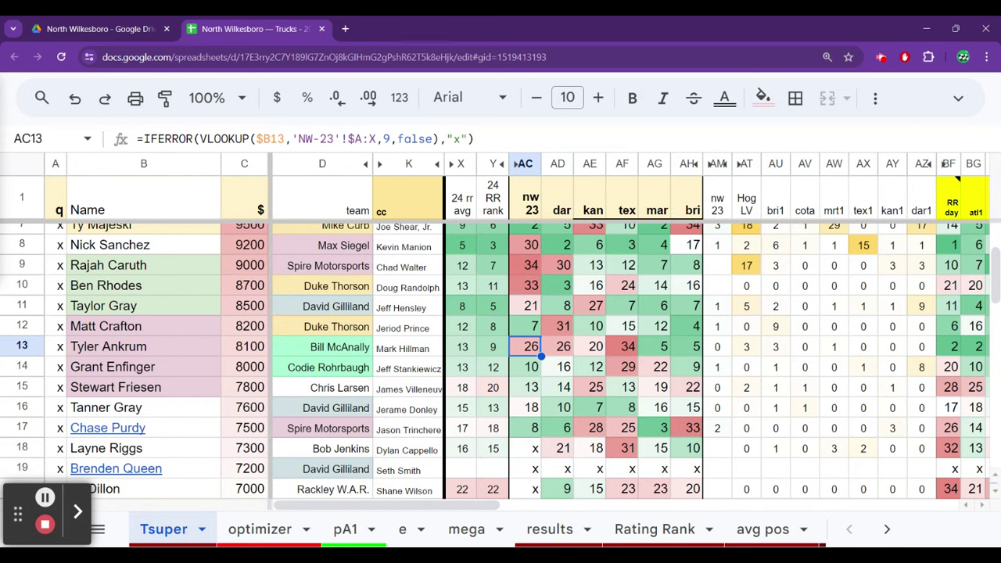
pyautogui.click(558, 347)
pyautogui.click(590, 346)
pyautogui.click(622, 347)
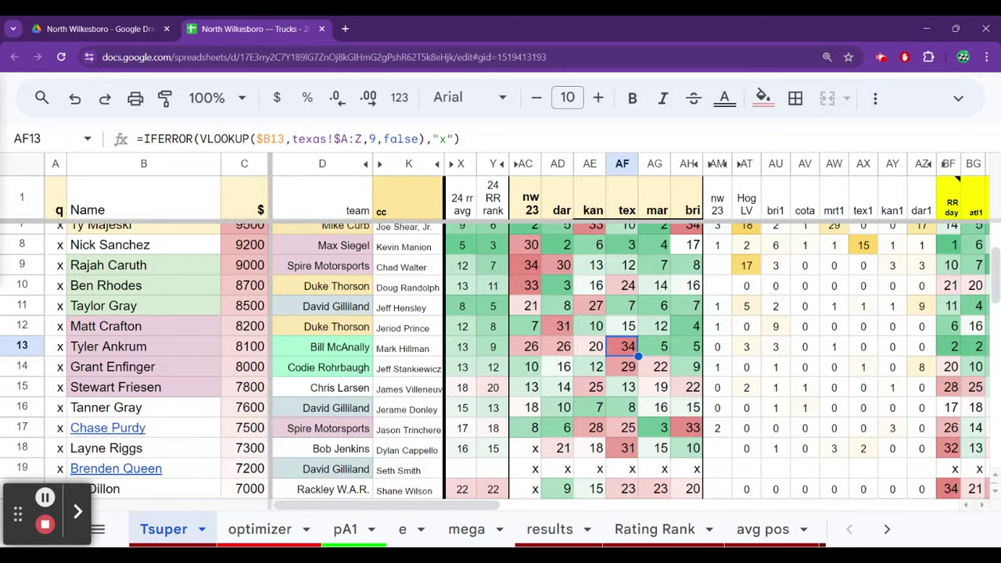
# - Go back across row 13 from the tex finish to the driver's name in B13
pyautogui.press('Left')
pyautogui.press('Left')
pyautogui.press('Left')
pyautogui.press('Left')
pyautogui.press('Left')
pyautogui.press('Left')
pyautogui.press('Left')
pyautogui.press('Left')
pyautogui.press('Left')
pyautogui.press('Left')
pyautogui.press('Right')
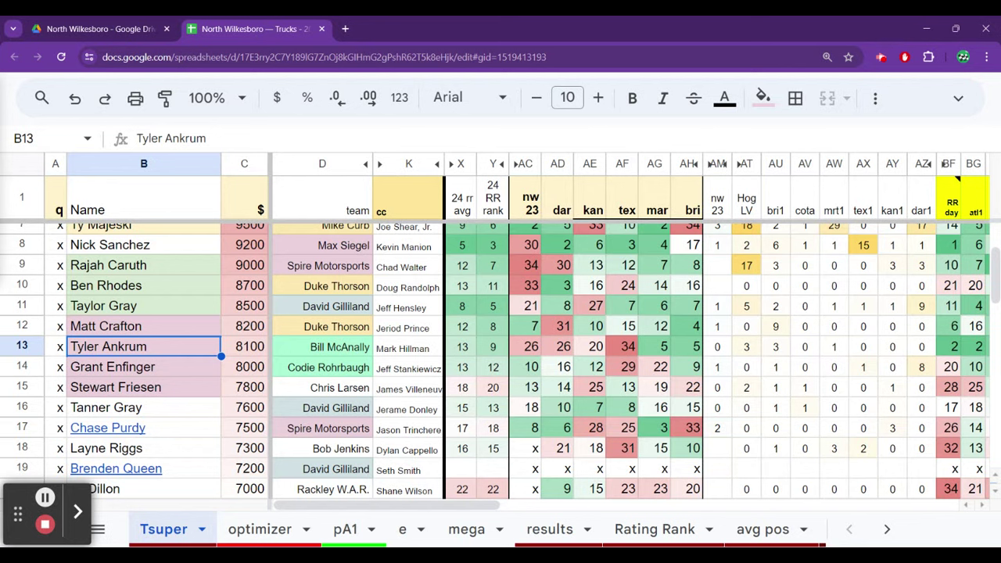
# - Go over the shaded names in B12 to B15 again, finishing on the 8200-salary driver in B12
pyautogui.press('Down')
pyautogui.press('Down')
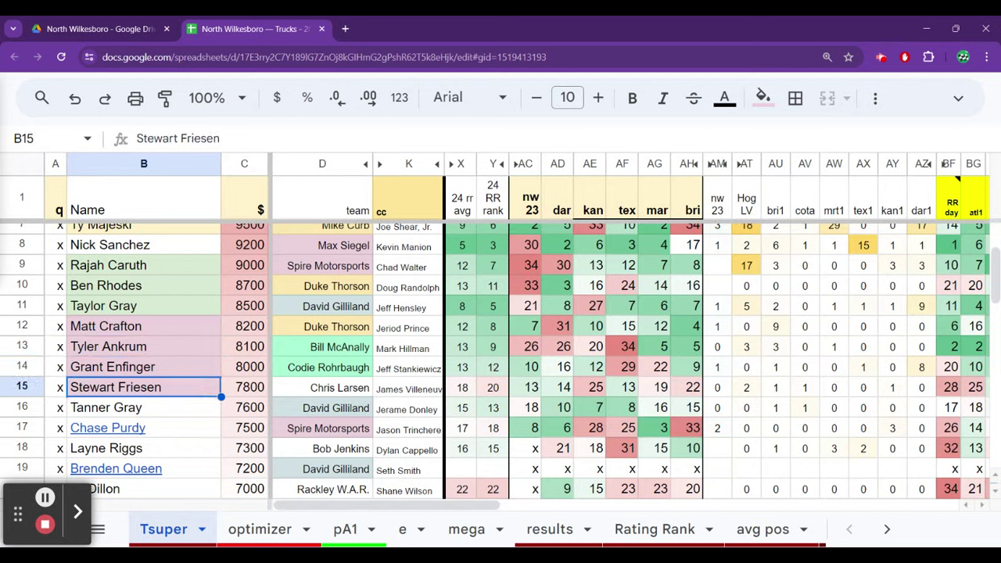
pyautogui.press('Up')
pyautogui.press('Up')
pyautogui.press('Up')
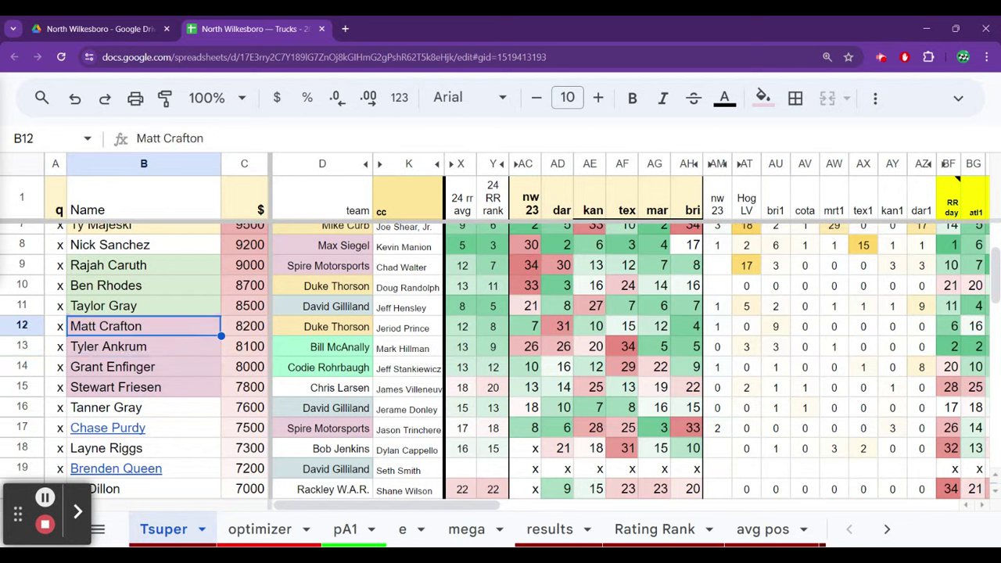
pyautogui.press('Down')
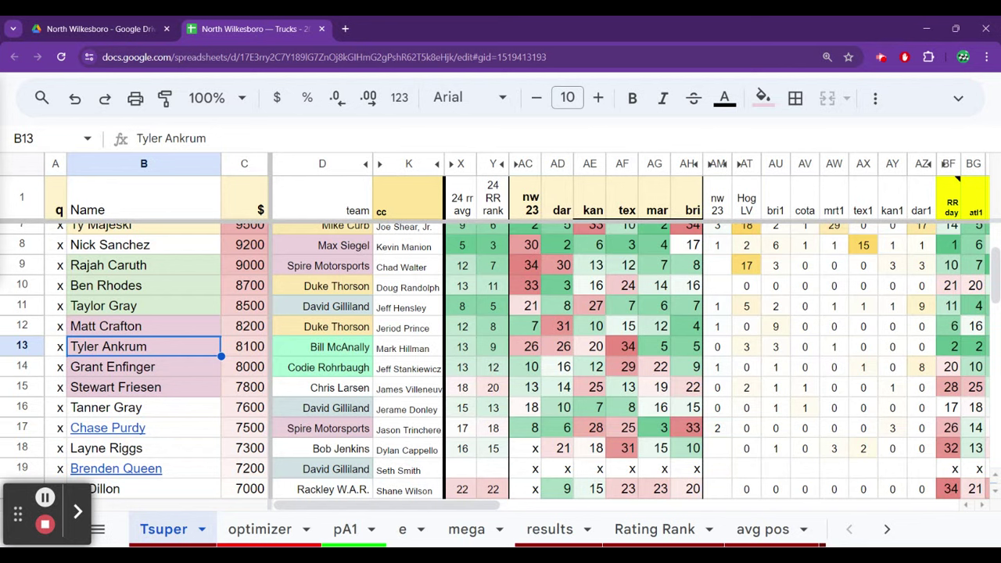
pyautogui.press('Down')
pyautogui.press('Down')
pyautogui.press('Up')
pyautogui.press('Up')
pyautogui.press('Up')
# - Compare the 24 rr avg values of the drivers in rows 12 to 14
pyautogui.press('Right')
pyautogui.press('Right')
pyautogui.press('Right')
pyautogui.press('Right')
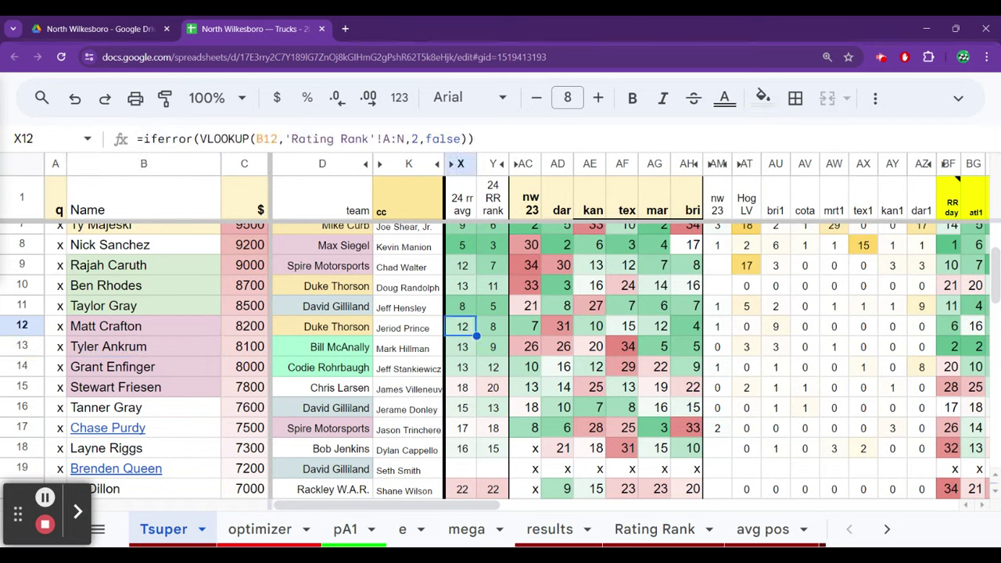
pyautogui.press('Down')
pyautogui.press('Down')
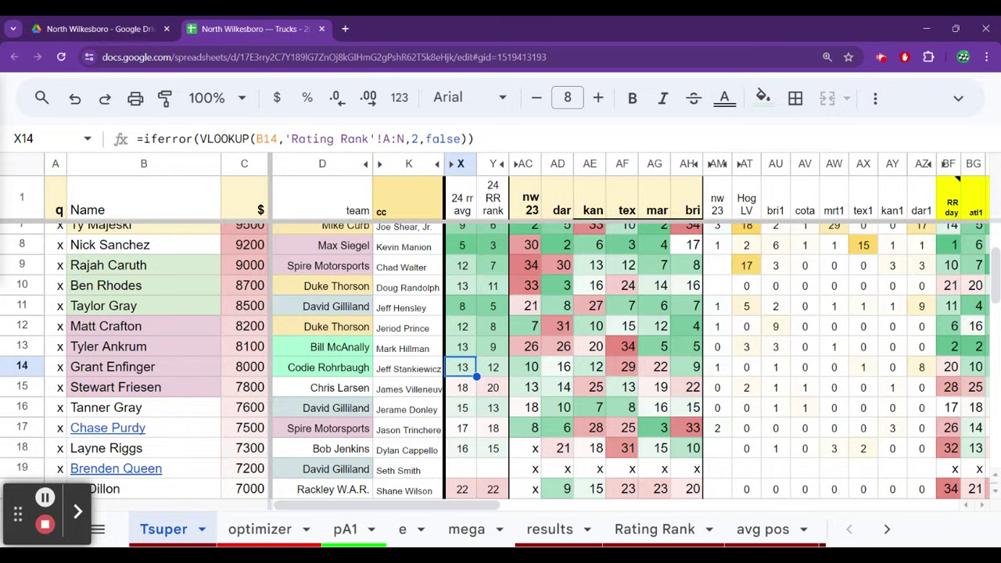
# - Compare the 24 RR rank values of the drivers in rows 12 to 15
pyautogui.press('Right')
pyautogui.press('Up')
pyautogui.press('Up')
pyautogui.press('Down')
pyautogui.press('Down')
pyautogui.press('Down')
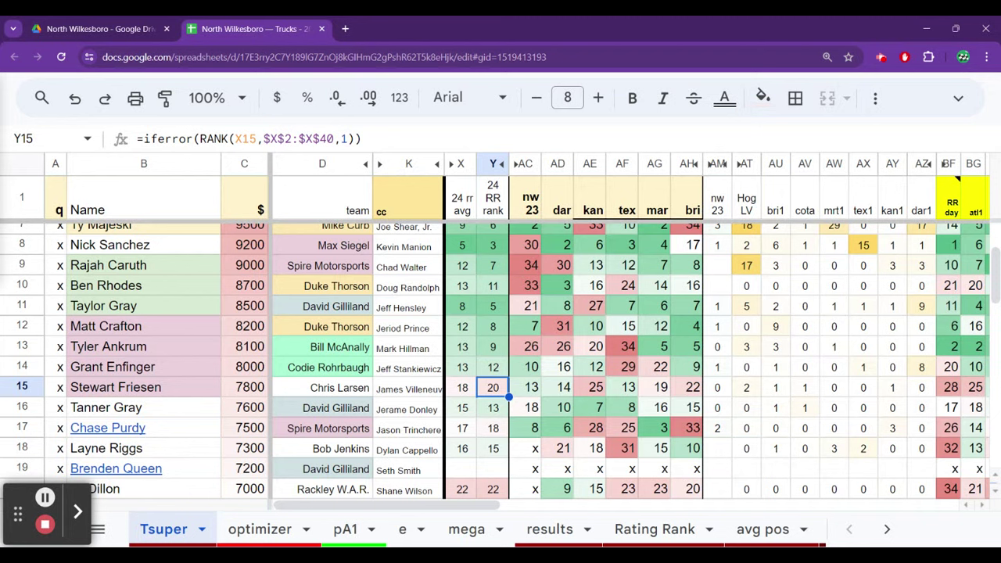
# - Scan the 24 rr avg column from X14 down to the low-salary drivers below row 30
pyautogui.press('Left')
pyautogui.press('Up')
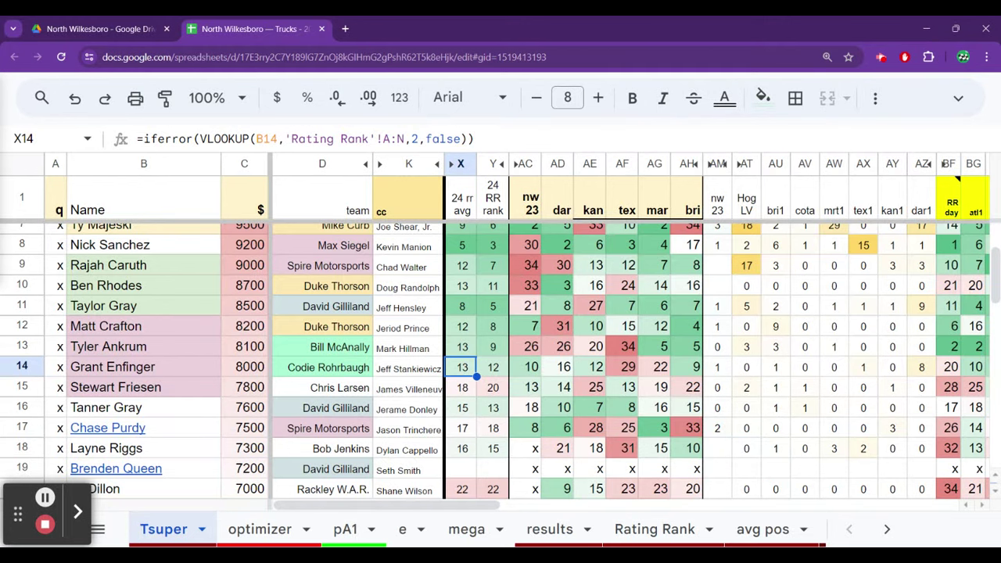
pyautogui.press('Down')
pyautogui.press('Down')
pyautogui.press('Down')
pyautogui.press('Down')
pyautogui.press('Down')
pyautogui.press('Down')
pyautogui.press('Down')
pyautogui.press('Down')
pyautogui.press('Down')
pyautogui.press('Down')
pyautogui.press('Down')
pyautogui.press('Down')
pyautogui.press('Down')
pyautogui.press('Down')
pyautogui.press('Down')
pyautogui.press('Down')
pyautogui.press('Down')
pyautogui.press('Down')
pyautogui.press('Down')
pyautogui.press('Down')
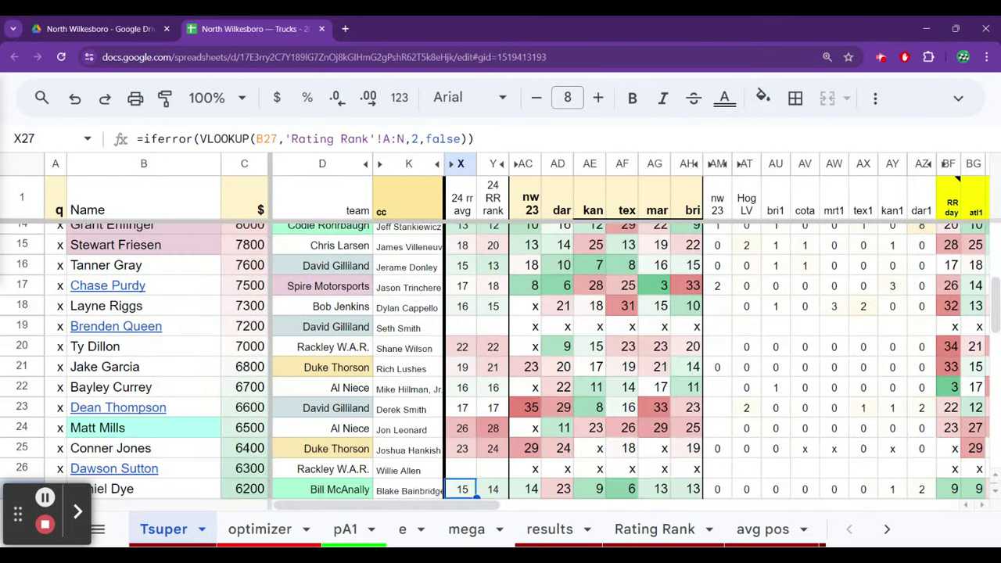
pyautogui.press('Down')
pyautogui.press('Down')
# - Scan the 24 rr avg column back up to the 8500-salary driver in row 11
pyautogui.press('Up')
pyautogui.press('Up')
pyautogui.press('Up')
pyautogui.press('Up')
pyautogui.press('Up')
pyautogui.press('Up')
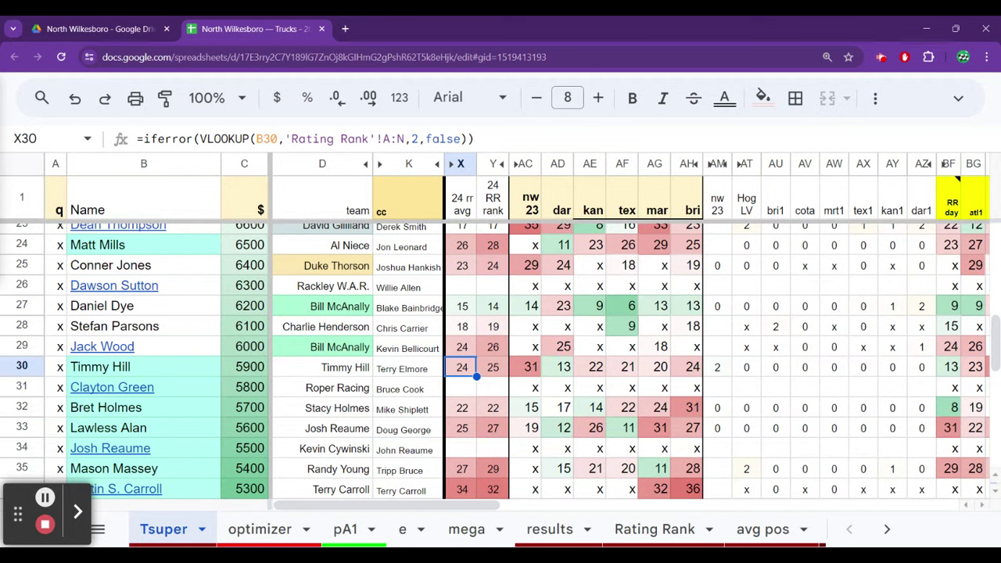
pyautogui.press('Up')
pyautogui.press('Up')
pyautogui.press('Up')
pyautogui.press('Up')
pyautogui.press('Up')
pyautogui.press('Up')
pyautogui.press('Up')
pyautogui.press('Up')
pyautogui.press('Up')
pyautogui.press('Up')
pyautogui.press('Up')
pyautogui.press('Up')
pyautogui.press('Up')
pyautogui.press('Up')
pyautogui.press('Up')
pyautogui.press('Up')
pyautogui.press('Up')
pyautogui.press('Up')
pyautogui.press('Up')
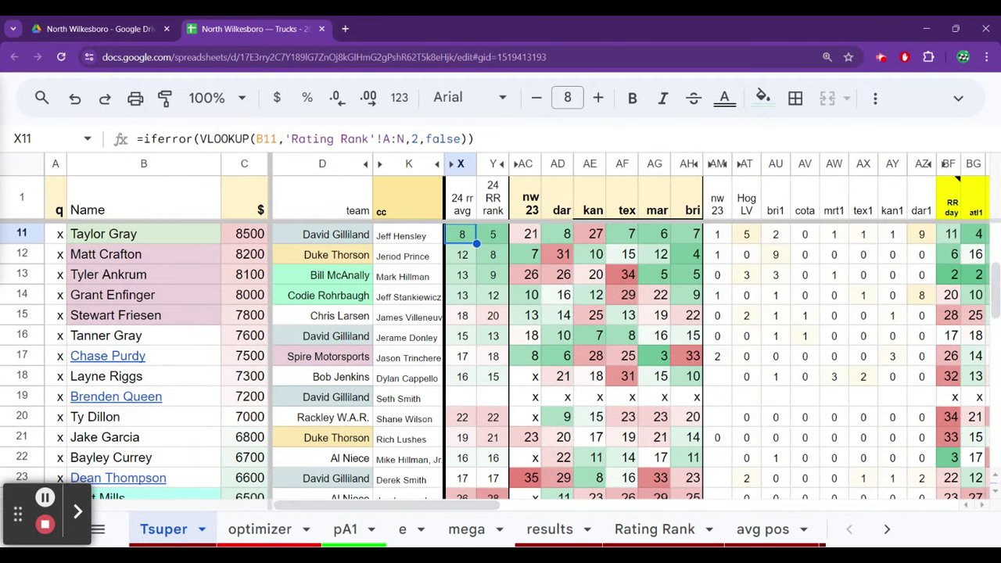
# - Recheck the 24 rr avg values in X12 to X15 for the shaded 7800 to 8200 salary drivers
pyautogui.press('Down')
pyautogui.press('Down')
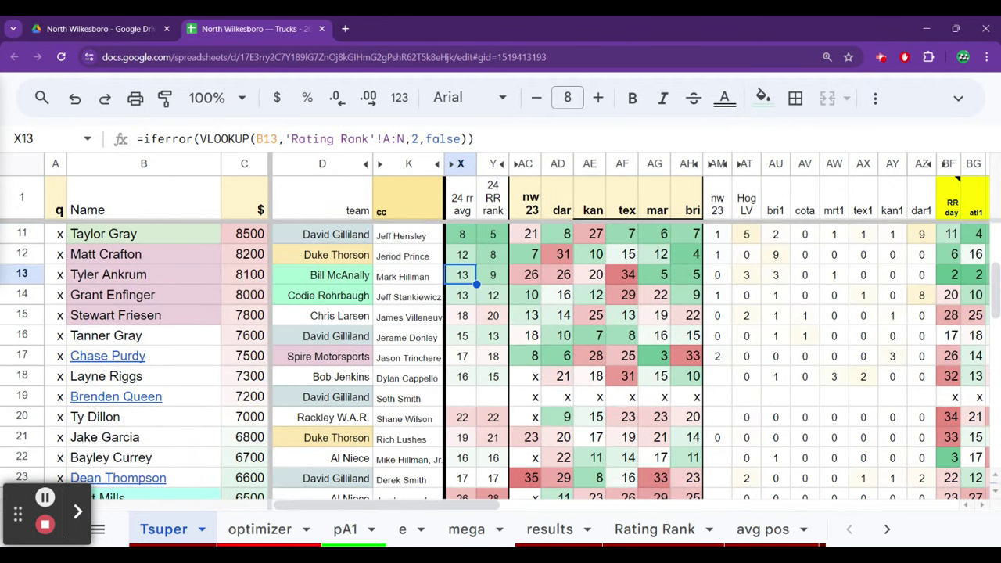
pyautogui.press('Down')
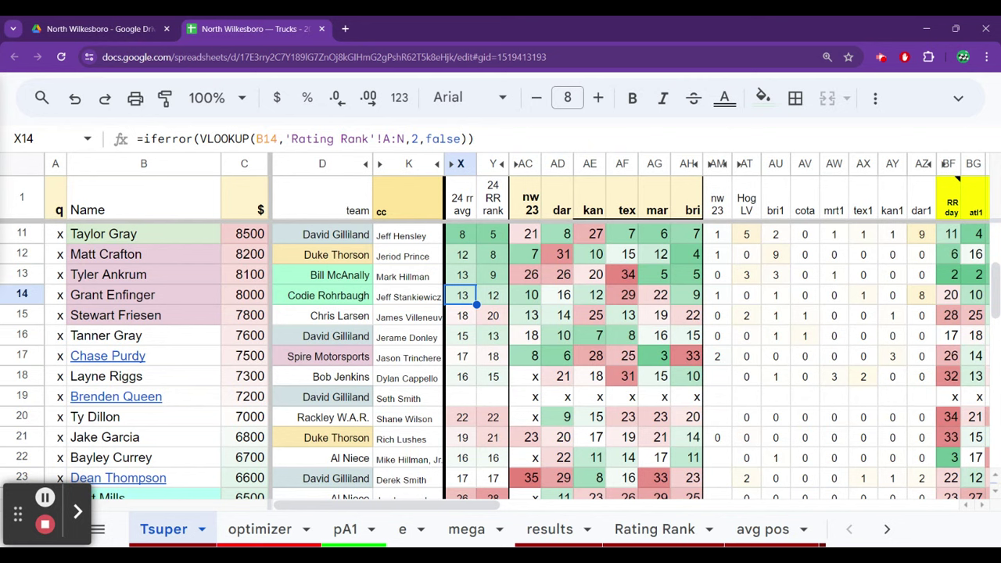
pyautogui.click(462, 274)
pyautogui.press('Up')
pyautogui.press('Down')
pyautogui.press('Down')
pyautogui.press('Down')
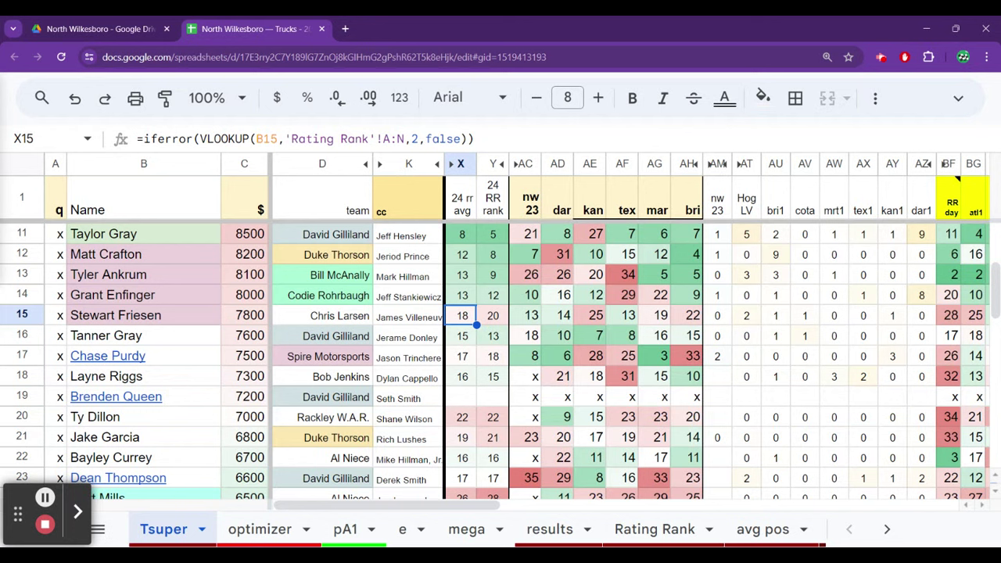
# - Review the salaries from C15 up to C12 and the matching driver names from B12 down to B15
pyautogui.press('Left')
pyautogui.press('Left')
pyautogui.press('Left')
pyautogui.press('Up')
pyautogui.press('Up')
pyautogui.press('Up')
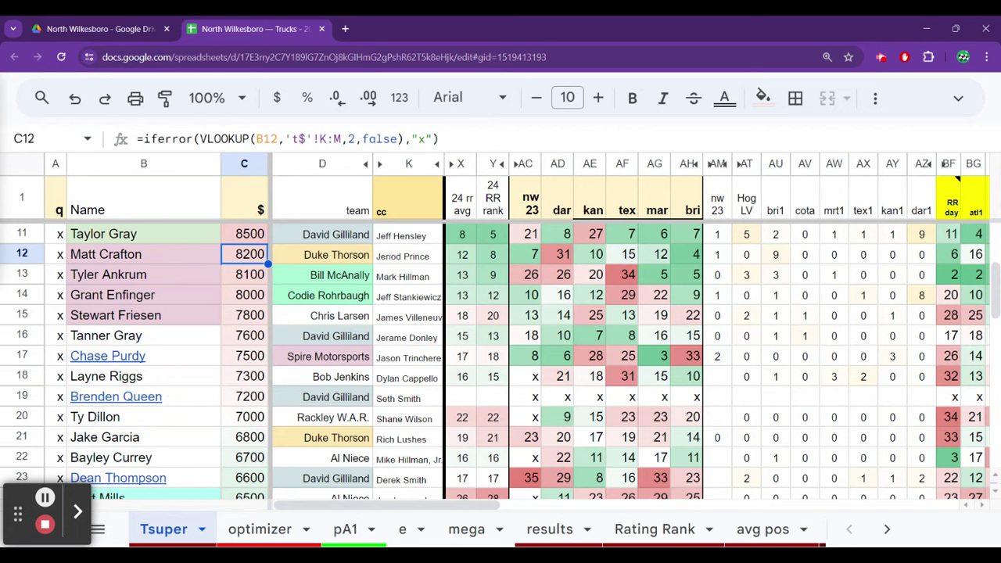
pyautogui.press('Left')
pyautogui.press('Down')
pyautogui.press('Down')
pyautogui.press('Down')
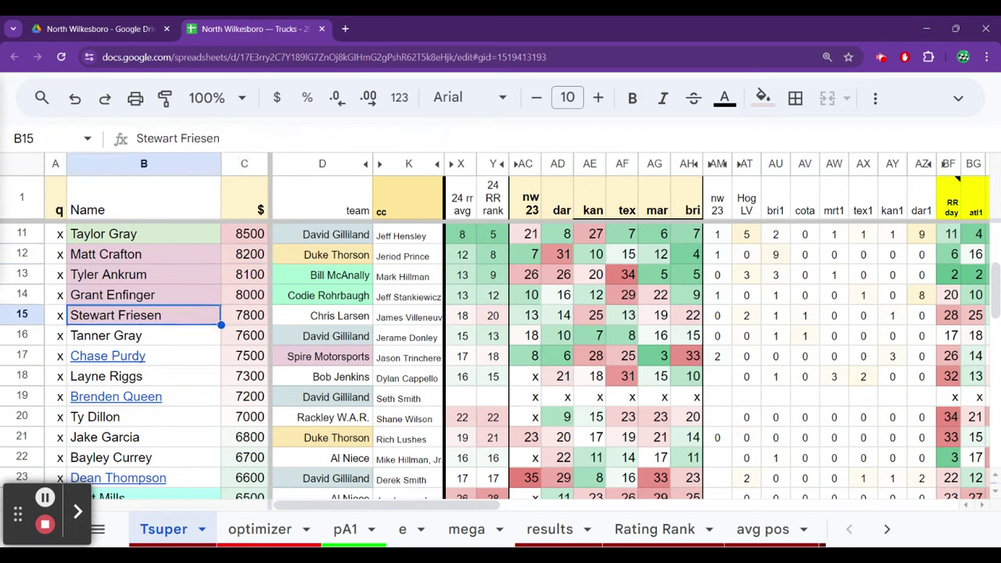
# - Scan the salary column from C15 up to the 9800-salary driver in C6
pyautogui.press('Right')
pyautogui.press('Up')
pyautogui.press('Up')
pyautogui.press('Up')
pyautogui.press('Up')
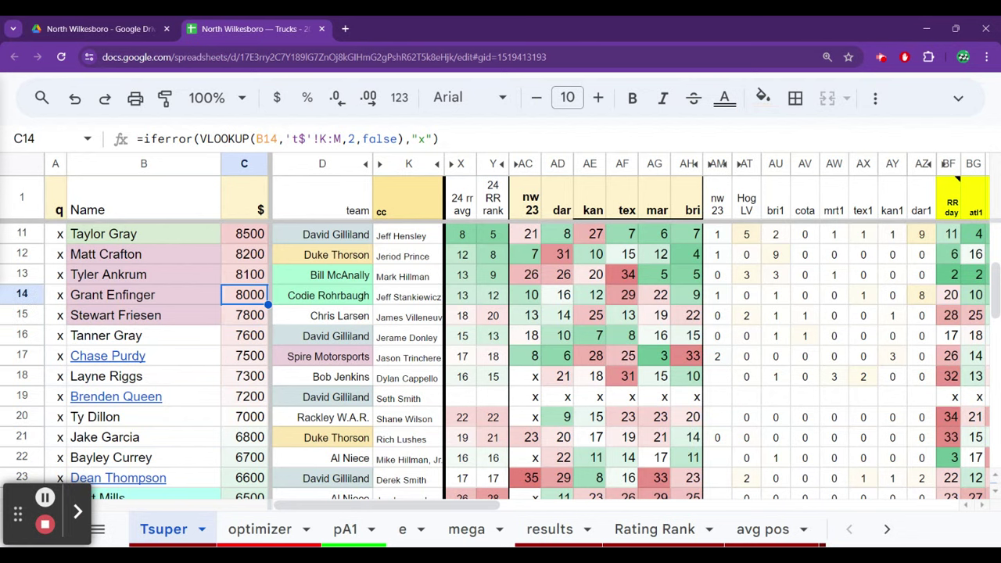
pyautogui.press('Up')
pyautogui.press('Up')
pyautogui.press('Up')
pyautogui.press('Up')
pyautogui.press('Up')
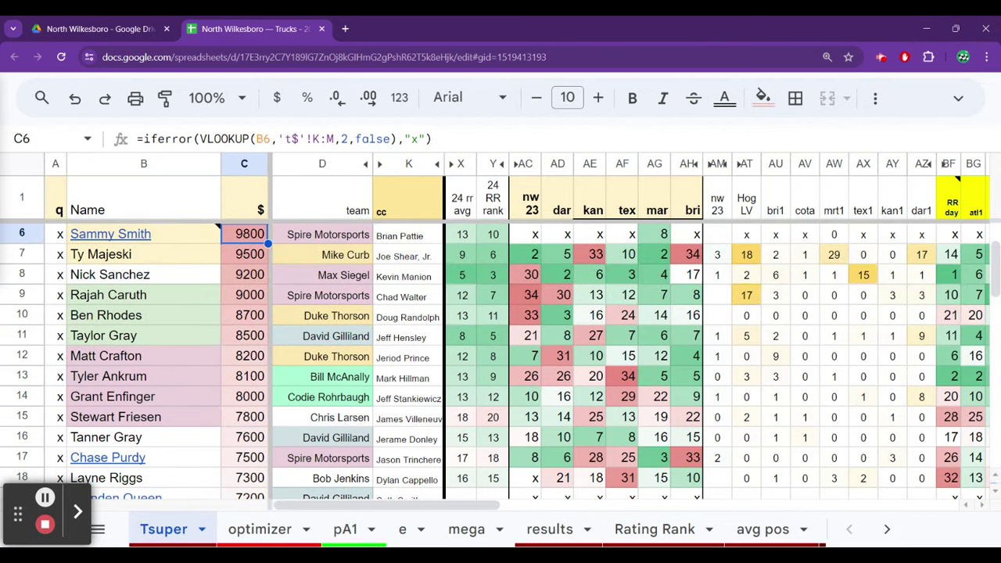
# - Move down the salaries to row 11 and check that driver's team and nw 23 finish in AC11
pyautogui.press('Down')
pyautogui.press('Down')
pyautogui.press('Down')
pyautogui.press('Down')
pyautogui.press('Down')
pyautogui.press('Right')
pyautogui.press('Right')
pyautogui.press('Right')
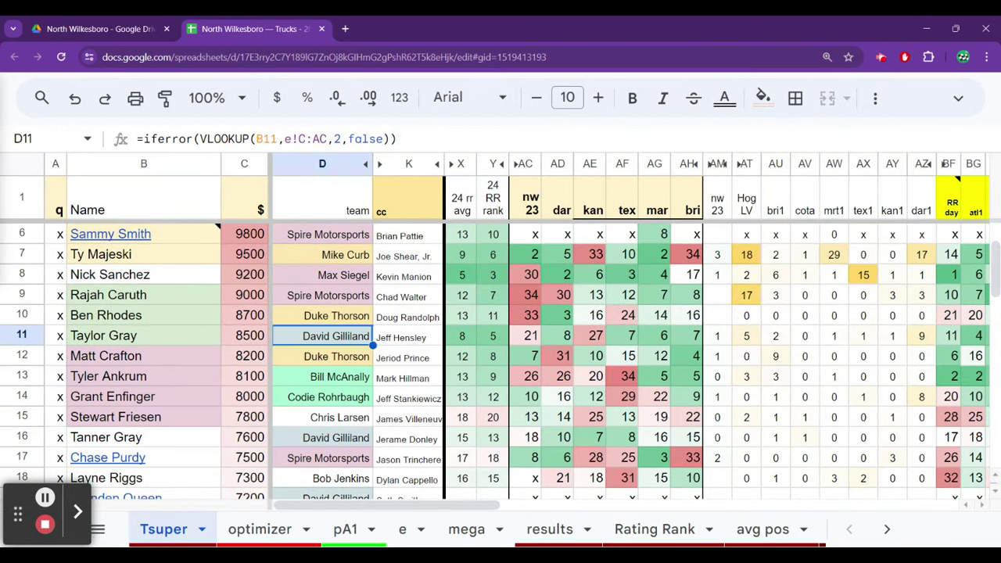
pyautogui.press('Right')
pyautogui.press('Right')
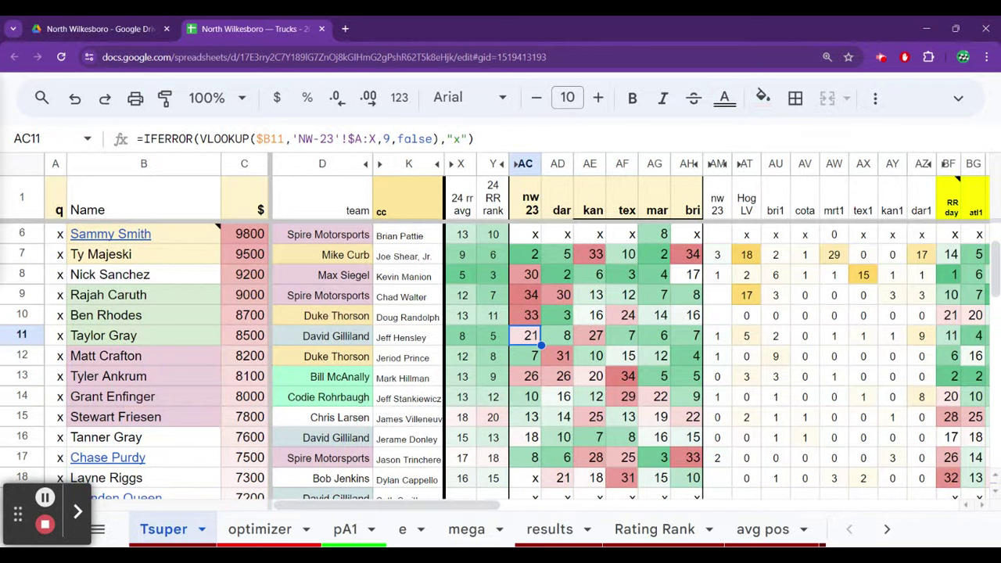
# - Check the row 11 driver's finishes from nw 23 onward, including dar in AD11, and return to the salary in C11
pyautogui.press('Right')
pyautogui.press('Right')
pyautogui.press('Right')
pyautogui.press('Right')
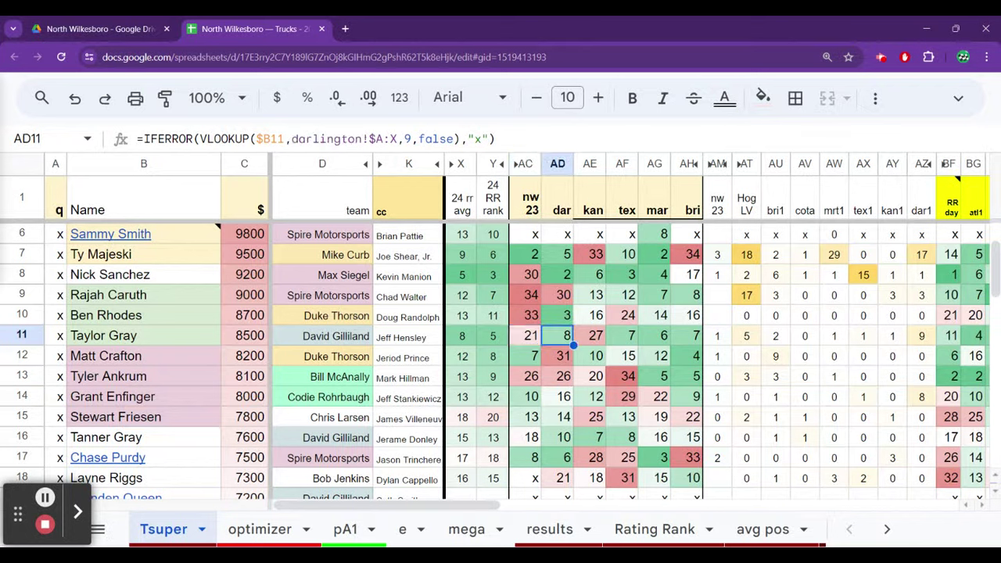
pyautogui.press('Right')
pyautogui.press('Left')
pyautogui.press('Left')
pyautogui.press('Left')
pyautogui.press('Left')
pyautogui.press('Left')
pyautogui.press('Left')
pyautogui.press('Left')
pyautogui.press('Left')
pyautogui.press('Left')
pyautogui.press('Left')
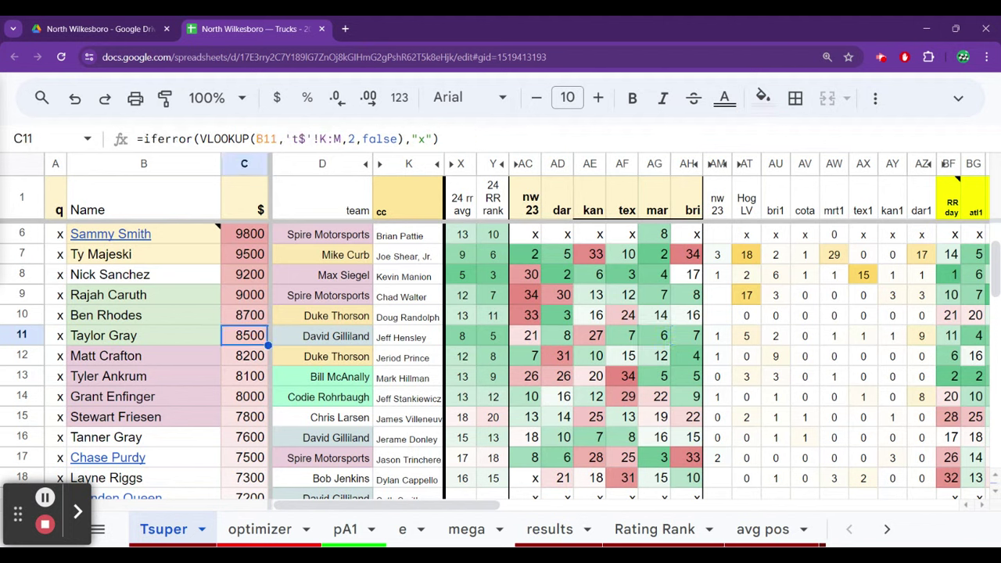
# - Check the row 10 driver's 24 RR rank in Y10 and dar finish in AD10
pyautogui.press('Up')
pyautogui.press('Right')
pyautogui.press('Right')
pyautogui.press('Right')
pyautogui.press('Right')
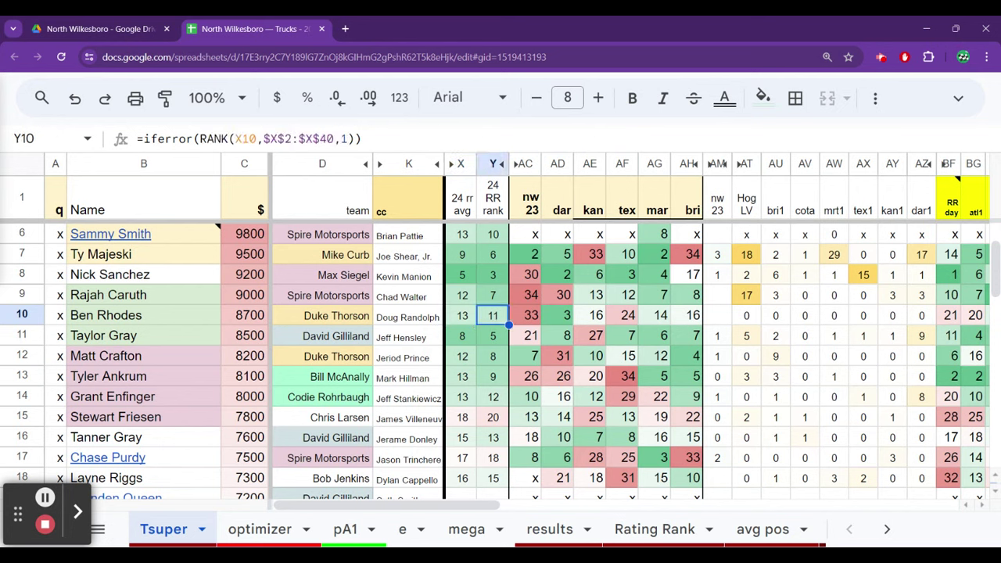
pyautogui.press('Right')
pyautogui.press('Right')
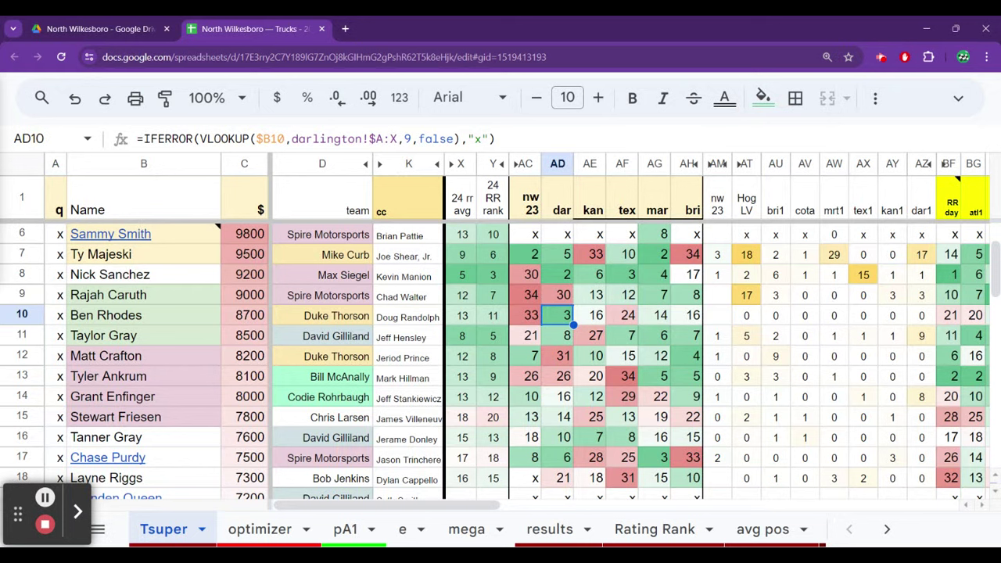
# - Check the dar finish in AD12 and match it to the driver name in B12
pyautogui.press('Down')
pyautogui.press('Down')
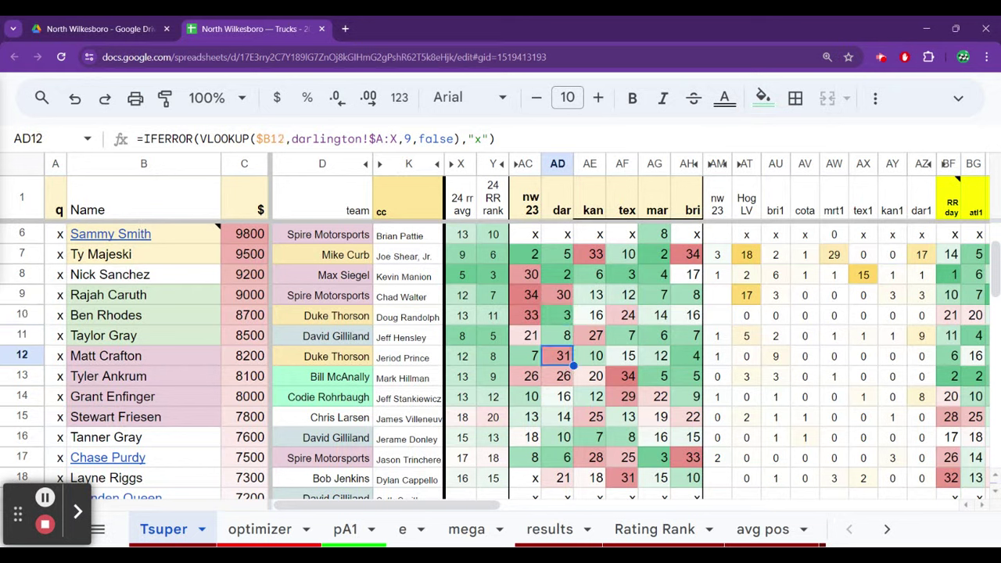
pyautogui.press('Left')
pyautogui.press('Home')
pyautogui.press('Right')
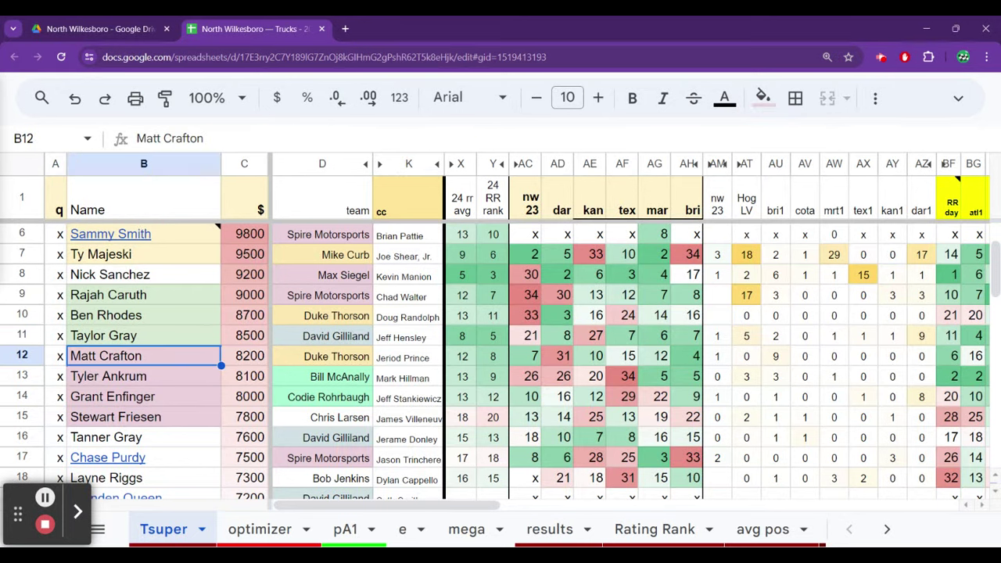
# - Compare the pink-shaded driver names from B12 to B15 with the green-shaded names above, finishing at B10
pyautogui.press('Down')
pyautogui.press('Down')
pyautogui.press('Down')
pyautogui.press('Up')
pyautogui.press('Up')
pyautogui.press('Up')
pyautogui.press('Up')
pyautogui.press('Up')
pyautogui.press('Up')
pyautogui.press('Down')
pyautogui.press('Down')
pyautogui.press('Up')
pyautogui.press('Up')
pyautogui.press('Down')
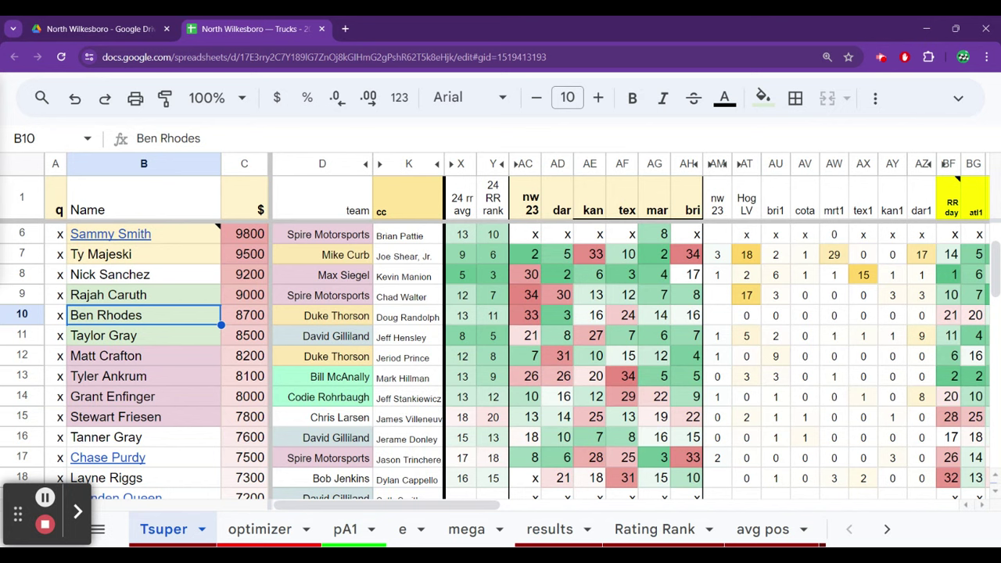
# - Review the green-shaded and pink-shaded driver names in B9 to B15 again, finishing at B11
pyautogui.press('Down')
pyautogui.press('Up')
pyautogui.press('Up')
pyautogui.press('Down')
pyautogui.press('Down')
pyautogui.press('Down')
pyautogui.press('Down')
pyautogui.press('Down')
pyautogui.press('Down')
pyautogui.press('Up')
pyautogui.press('Up')
pyautogui.press('Up')
pyautogui.press('Up')
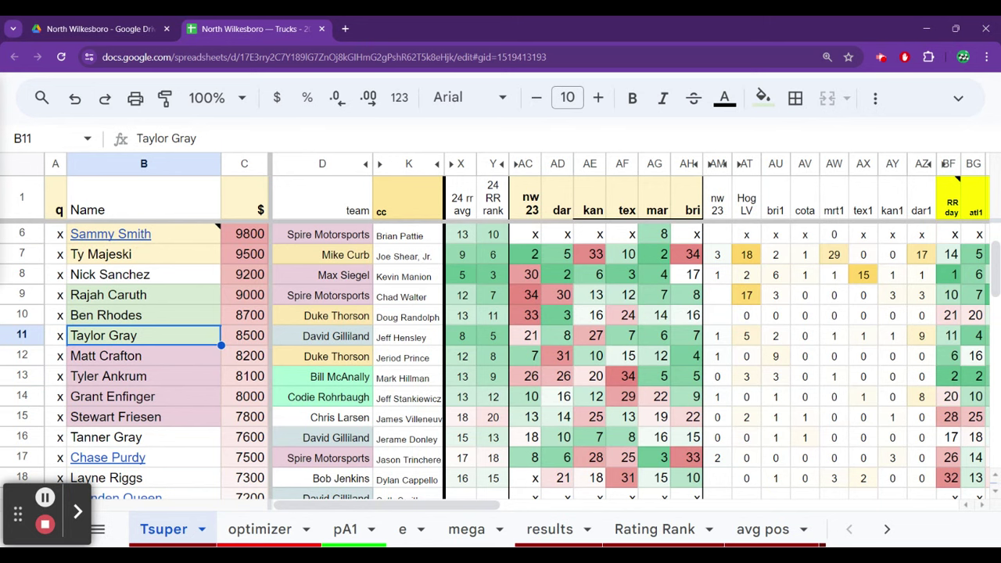
# - Go over the green-shaded driver names in B9 to B11 and continue up to the 10000-salary driver in B5
pyautogui.press('Up')
pyautogui.press('Up')
pyautogui.press('Down')
pyautogui.press('Down')
pyautogui.press('Up')
pyautogui.press('Up')
pyautogui.press('Up')
pyautogui.press('Up')
pyautogui.press('Up')
pyautogui.press('Up')
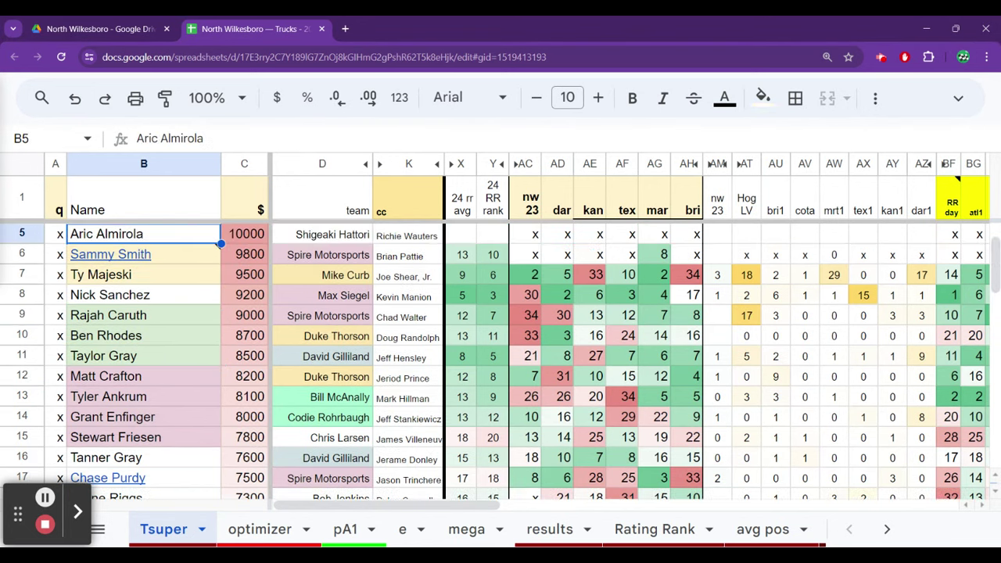
# - Look over the driver names in B6 to B8 for the 9200 to 9800 salaries
pyautogui.press('Down')
pyautogui.press('Down')
pyautogui.press('Down')
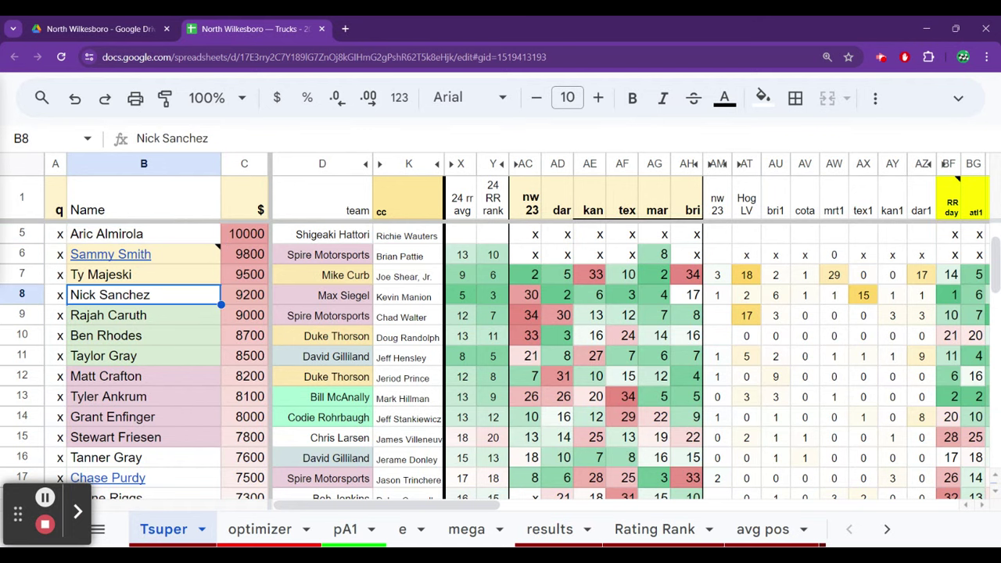
pyautogui.press('Up')
pyautogui.press('Up')
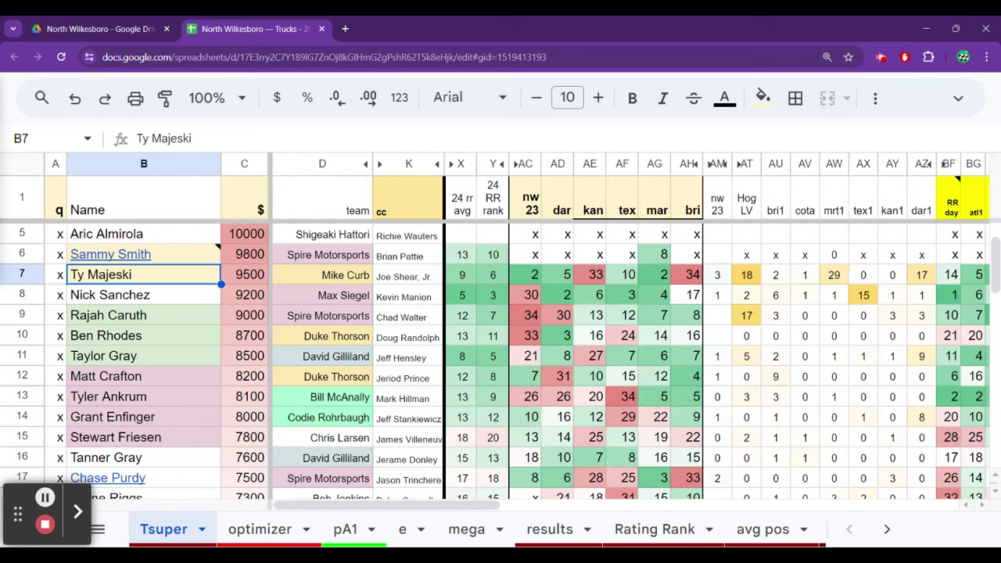
# - Review the driver names from the top of the list down to the 9800 and 9500 salary drivers in B6 and B7
pyautogui.hotkey('ctrl', 'Up')
pyautogui.press('Down')
pyautogui.press('Down')
pyautogui.press('Down')
pyautogui.press('Down')
pyautogui.press('Down')
pyautogui.press('Down')
pyautogui.press('Down')
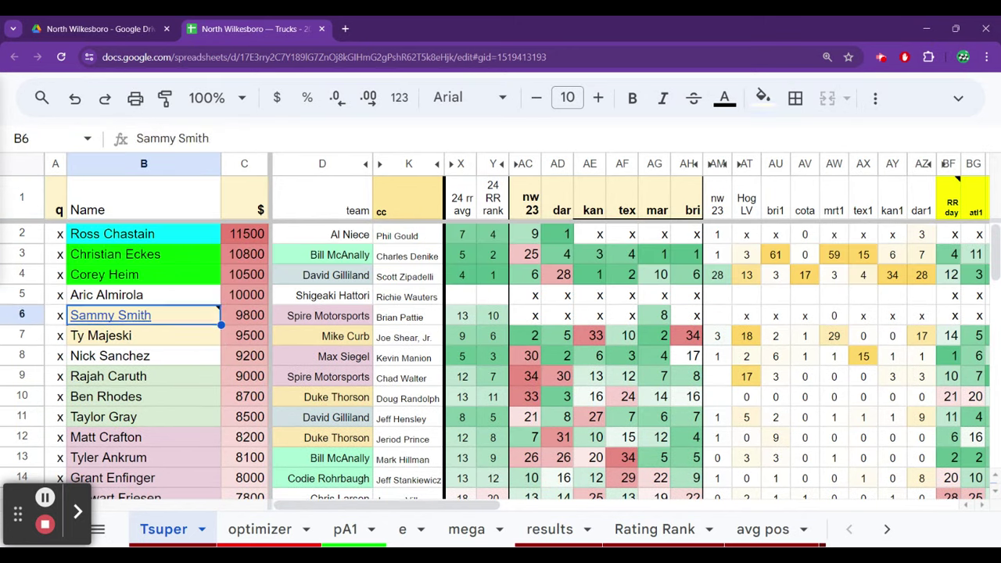
pyautogui.press('Up')
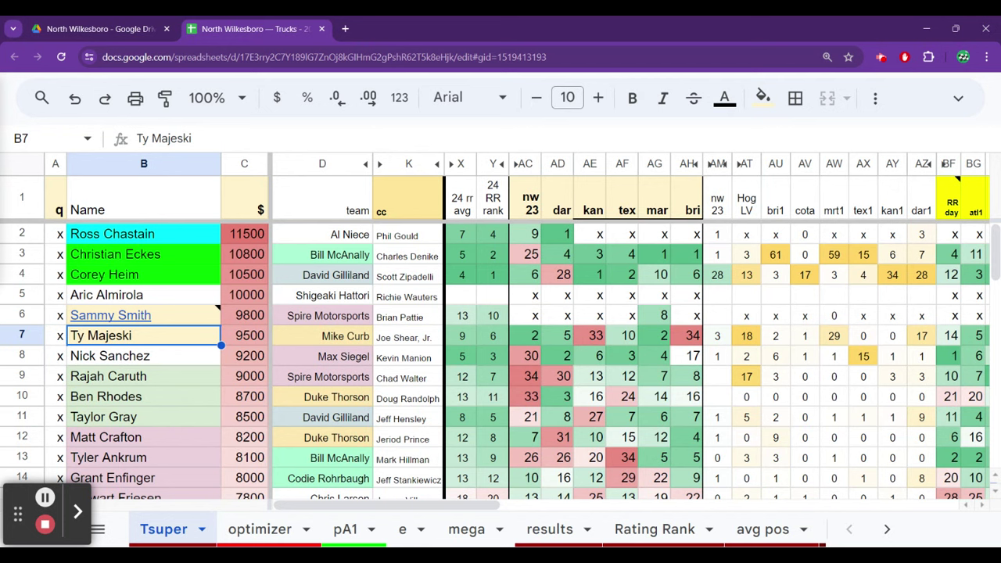
# - Check the row 7 driver's salary in C7 and follow the row to the nw 23 finish in AC7
pyautogui.click(244, 335)
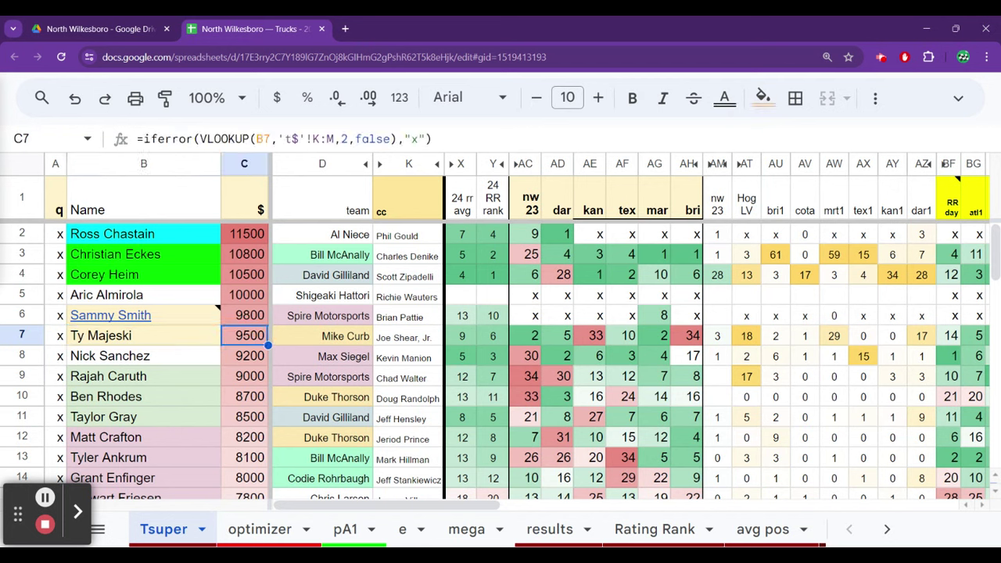
pyautogui.press('Right')
pyautogui.press('Right')
pyautogui.press('Right')
pyautogui.press('Right')
pyautogui.press('Right')
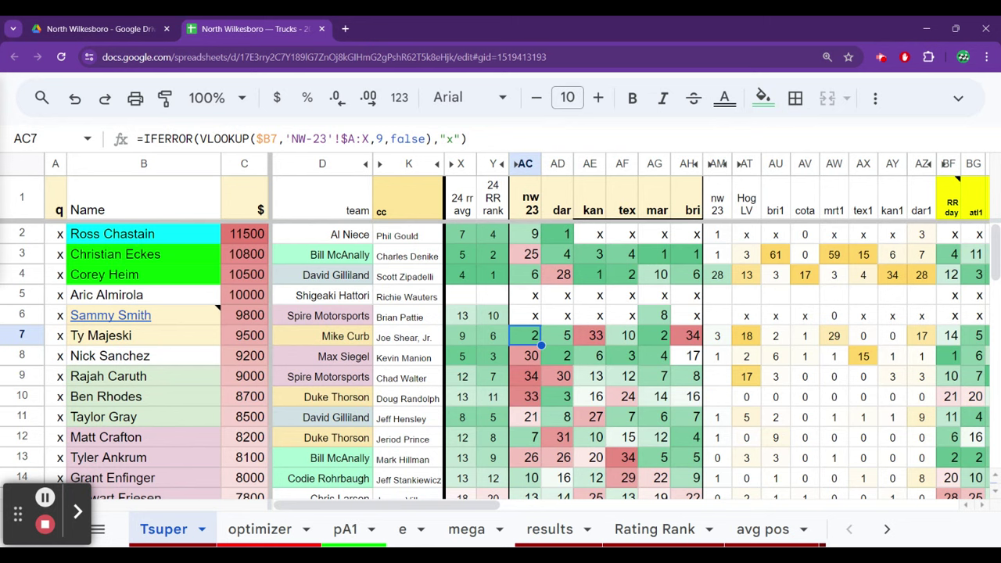
# - Go back along row 7 and check the driver's 24 rr avg in X7
pyautogui.press('Left')
pyautogui.press('Left')
pyautogui.press('Left')
pyautogui.press('Left')
pyautogui.press('Left')
pyautogui.press('Left')
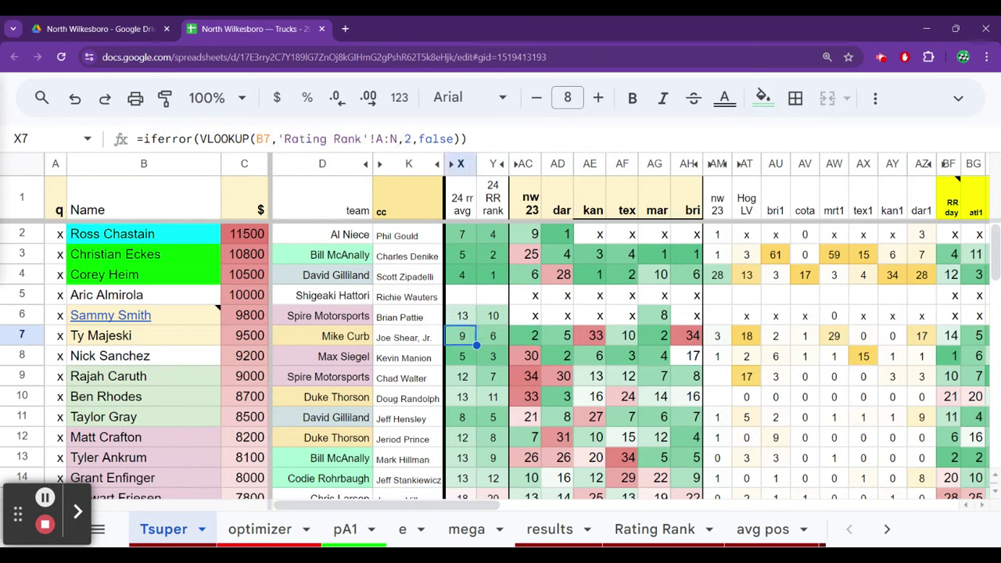
# - Open the Racing-Reference page linked from the B6 driver, review the Xfinity results at Martinsville, and close the page
pyautogui.press('Up')
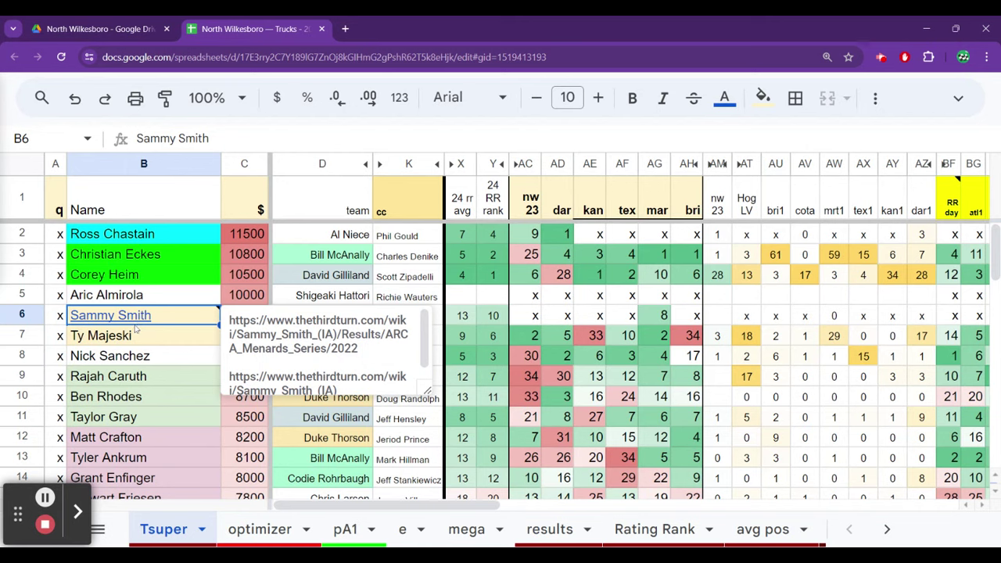
pyautogui.moveTo(137, 326)
pyautogui.click(151, 348)
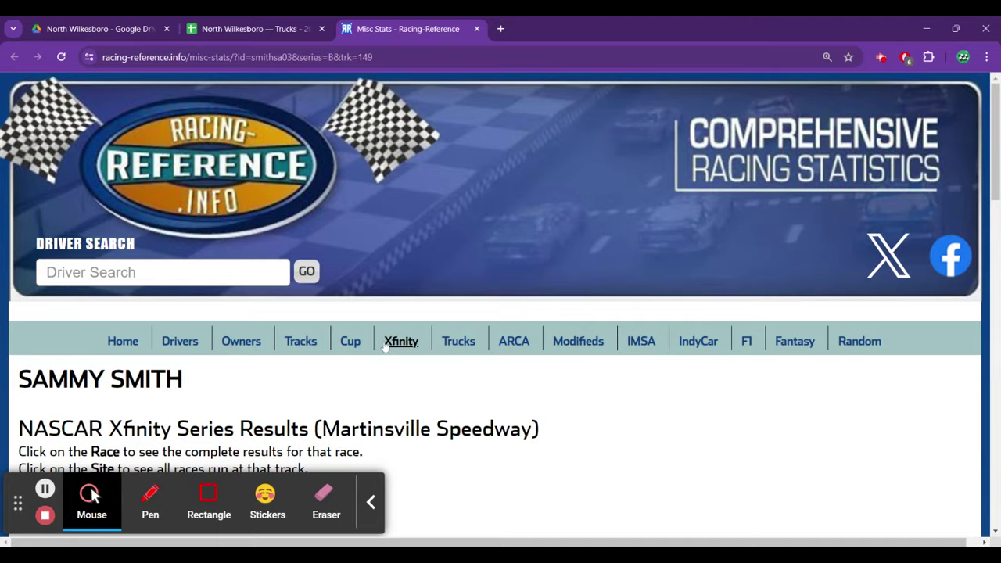
pyautogui.scroll(-4, 384, 347)
pyautogui.scroll(-2, 384, 347)
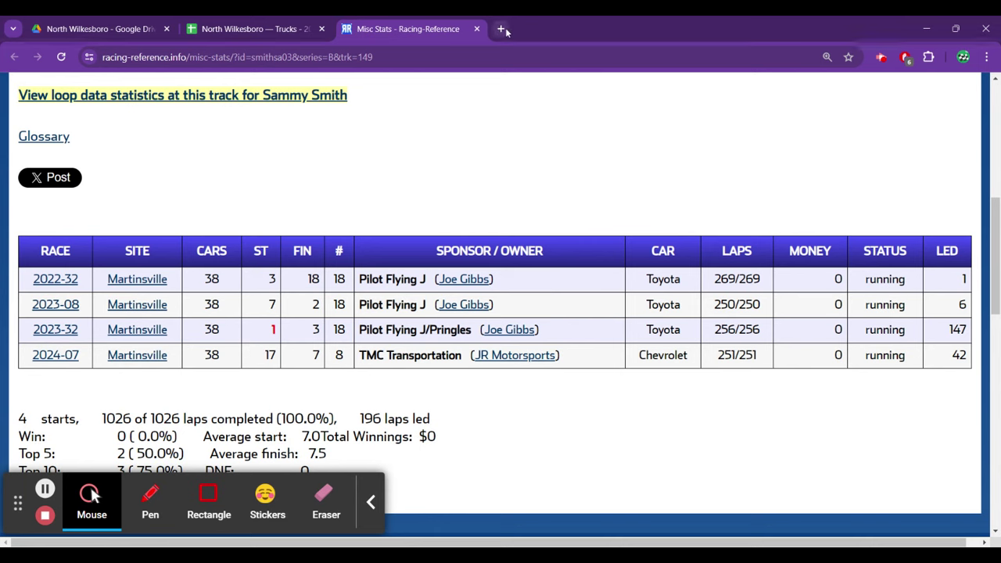
pyautogui.click(477, 30)
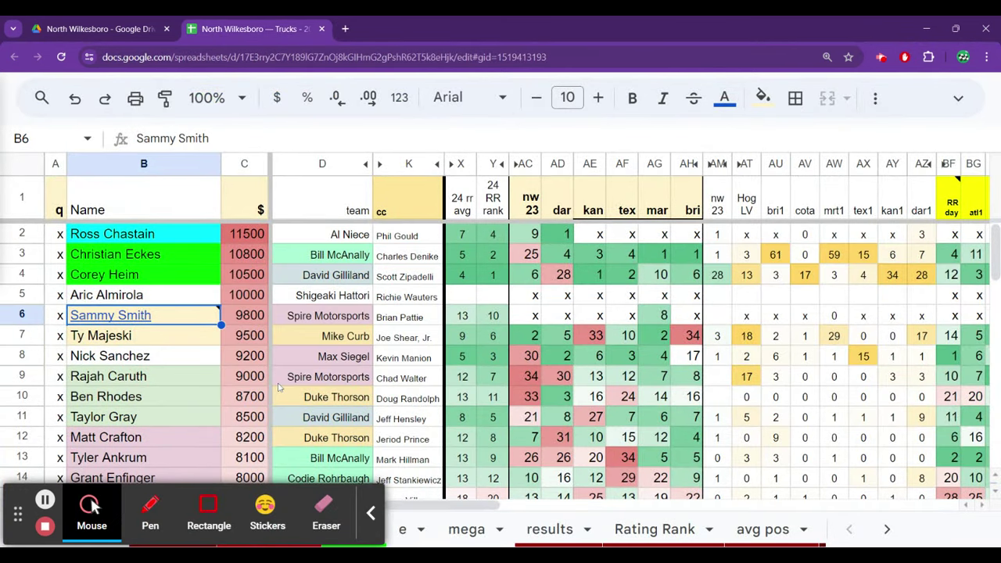
# - Copy the 2022 ARCA Menards Series results link from the note on cell B6
pyautogui.moveTo(203, 306)
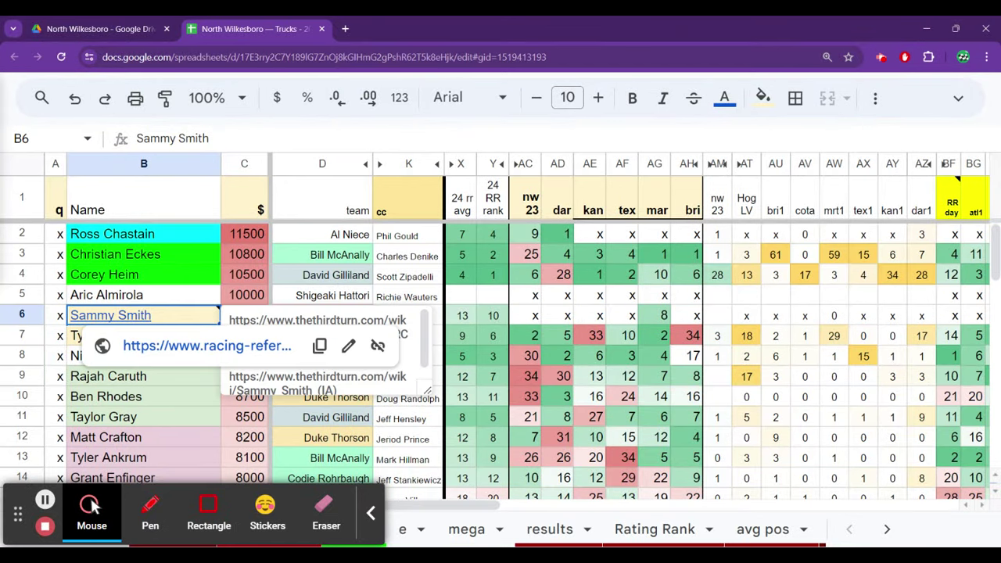
pyautogui.click(387, 304)
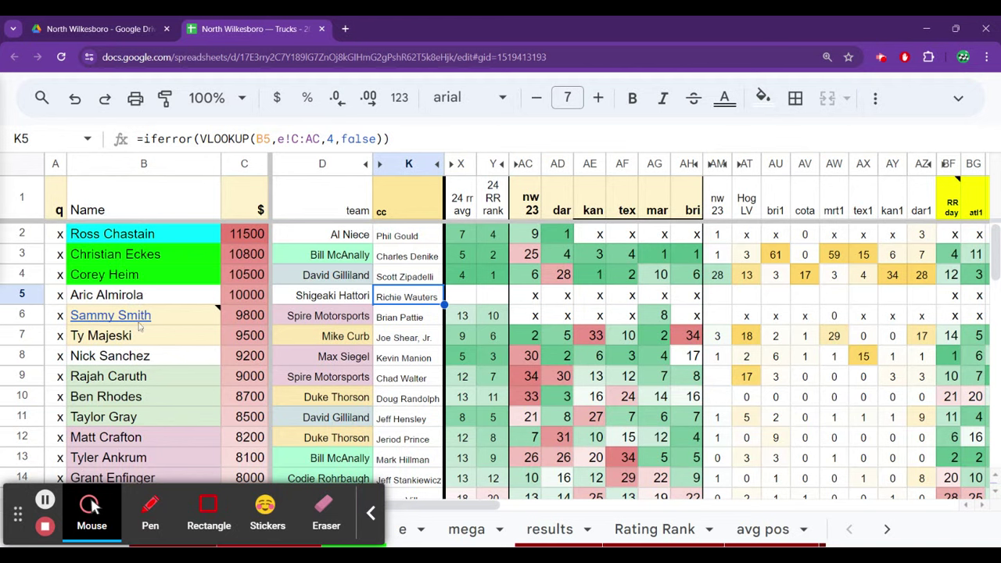
pyautogui.moveTo(139, 327)
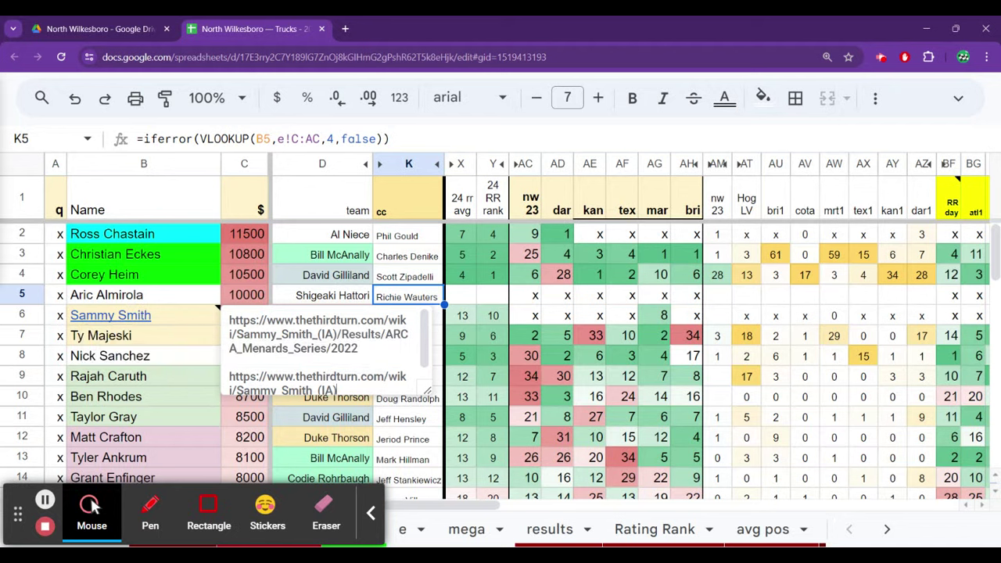
pyautogui.moveTo(364, 349); pyautogui.dragTo(228, 322)
pyautogui.hotkey('ctrl', 'c')
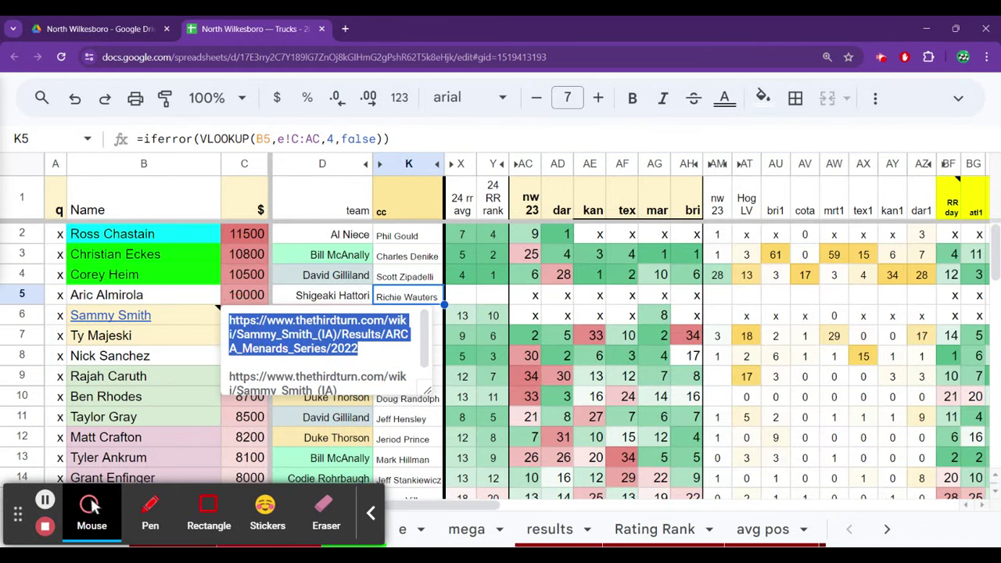
# - Open the copied Third Turn link in a new browser tab, review the 2022 ARCA Menards Series race-by-race results, and close it
pyautogui.click(345, 28)
pyautogui.hotkey('ctrl', 'v')
pyautogui.press('Return')
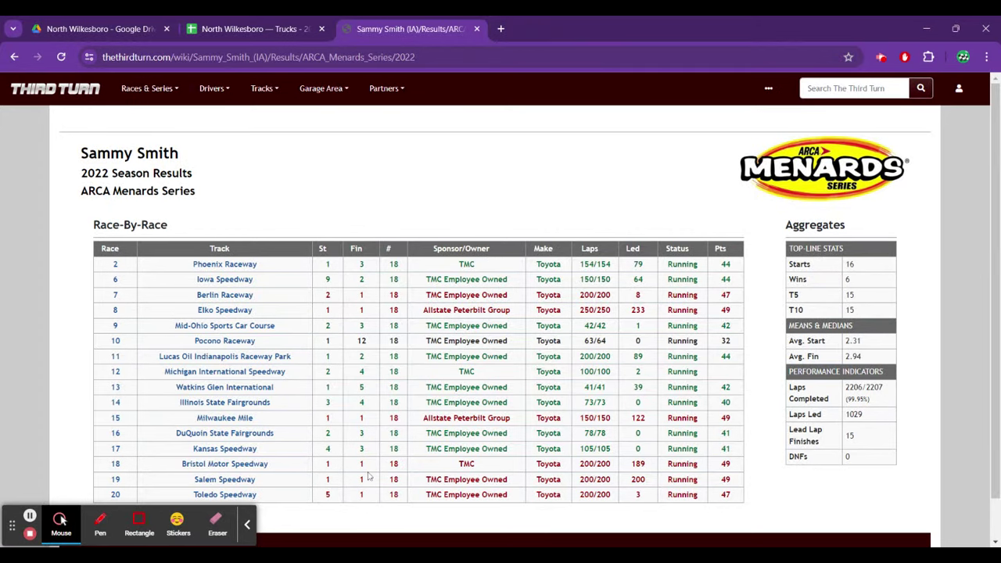
pyautogui.scroll(-1, 371, 476)
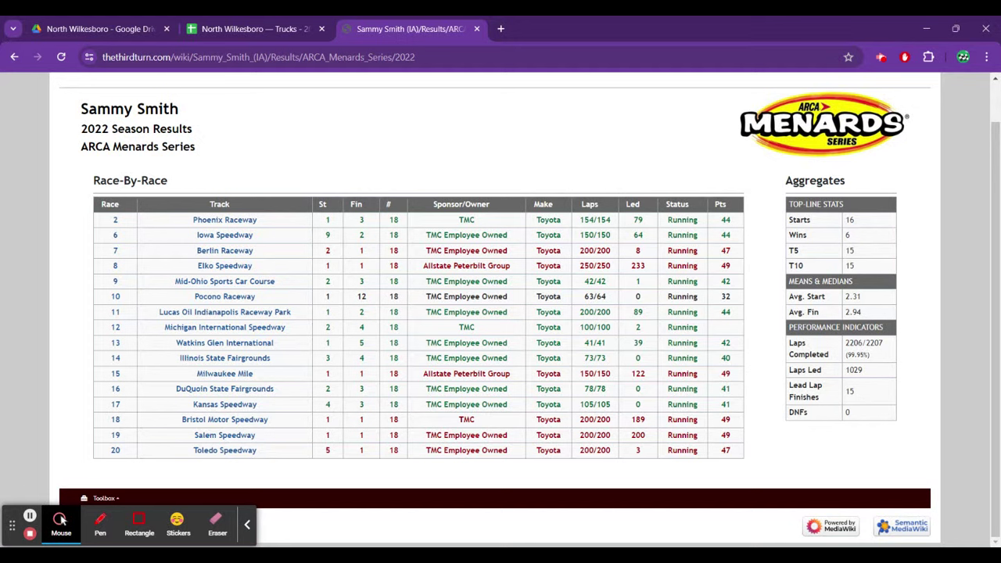
pyautogui.click(476, 29)
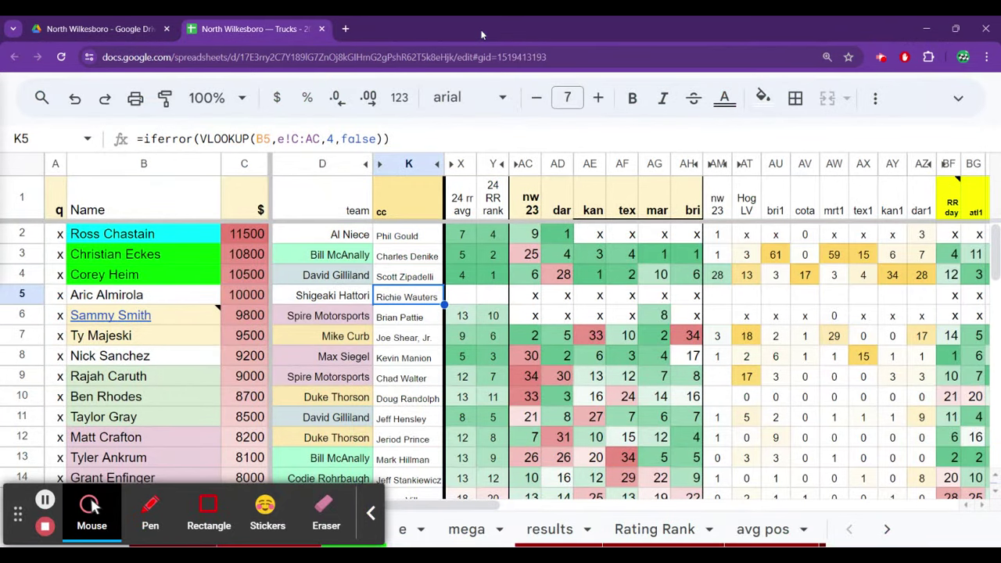
# - Check the cc and team of the 10000-salary driver in K5 and D5
pyautogui.click(199, 341)
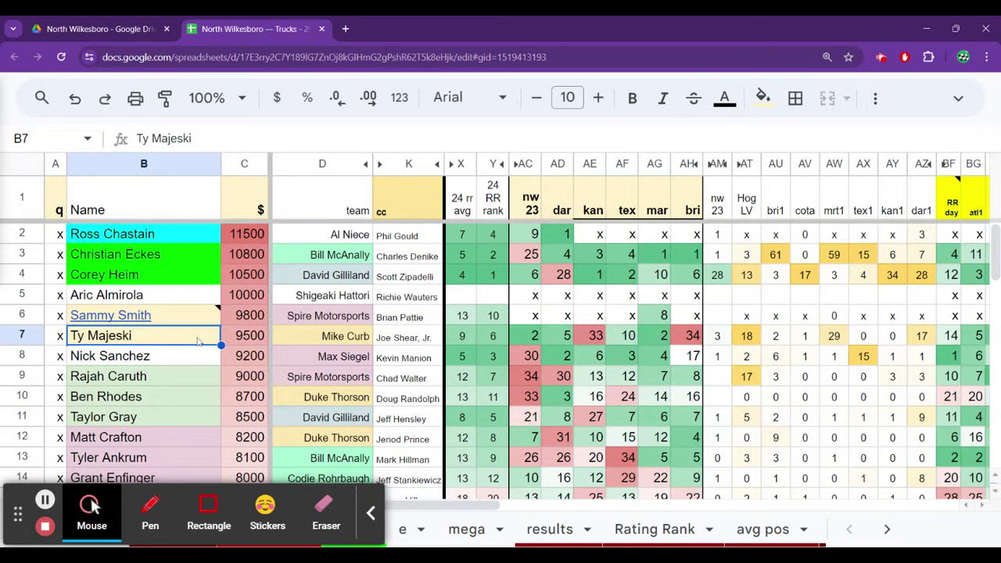
pyautogui.press('Up')
pyautogui.press('Up')
pyautogui.press('Right')
pyautogui.press('Right')
pyautogui.press('Right')
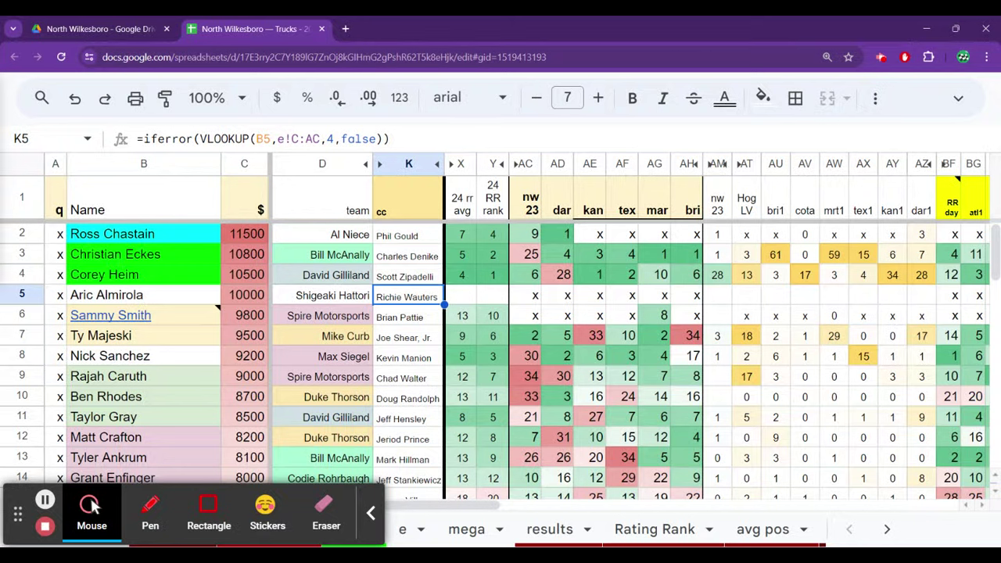
pyautogui.press('Left')
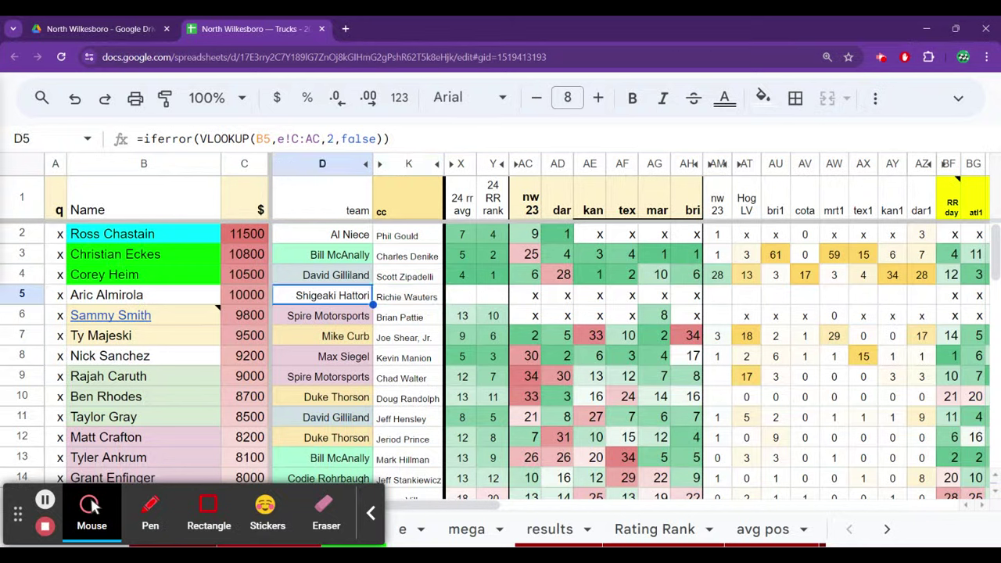
# - Compare the teams of the three highest-salary drivers in D2 to D4
pyautogui.press('Up')
pyautogui.press('Up')
pyautogui.press('Up')
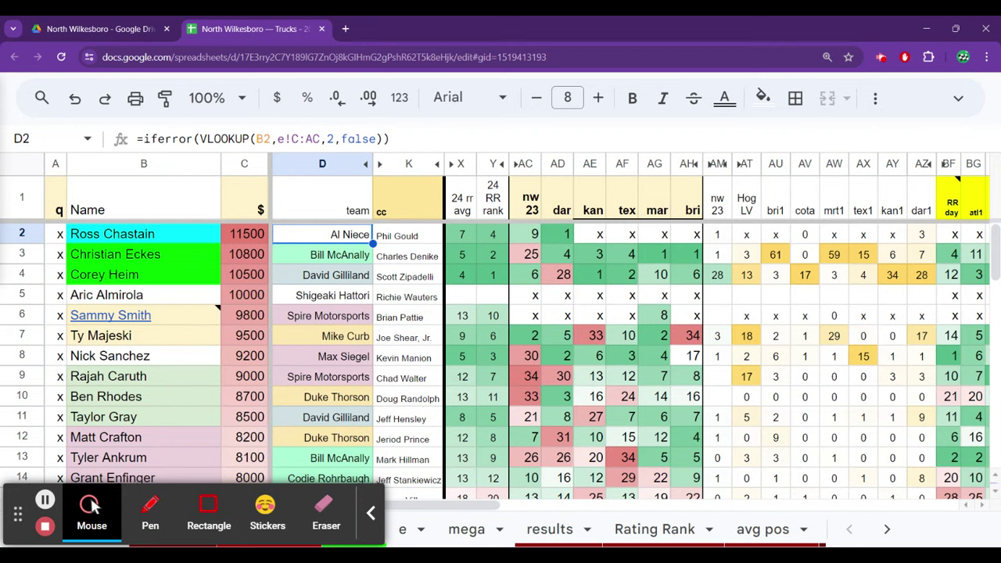
pyautogui.press('Down')
pyautogui.press('Down')
pyautogui.press('Up')
pyautogui.press('Down')
pyautogui.press('Up')
# - Follow row 3 across the ratings and finishes to the Hog LV value in AT3
pyautogui.press('Right')
pyautogui.press('Right')
pyautogui.press('Right')
pyautogui.press('Right')
pyautogui.press('Right')
pyautogui.press('Right')
pyautogui.press('Right')
pyautogui.press('Right')
pyautogui.press('Right')
pyautogui.press('Right')
pyautogui.press('Right')
pyautogui.press('Right')
pyautogui.press('Right')
pyautogui.press('Right')
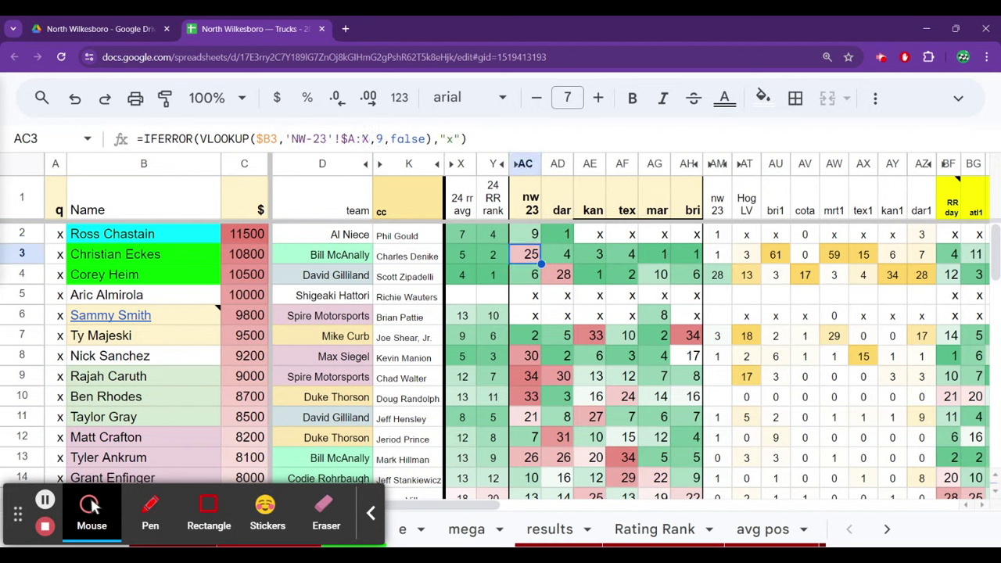
pyautogui.press('Left')
pyautogui.press('Left')
pyautogui.press('Left')
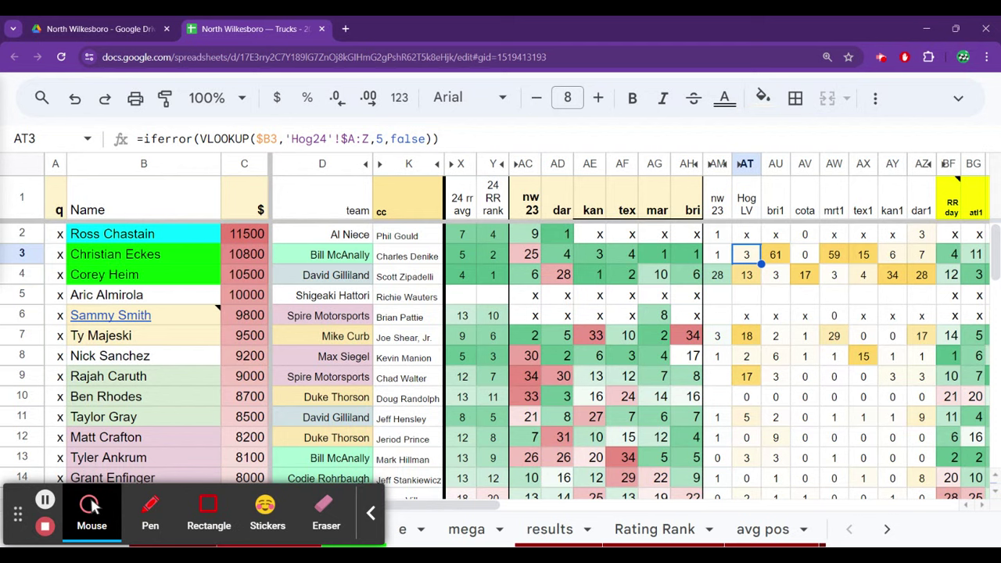
# - Compare the bri1 to dar1 values of the drivers in rows 3 and 4, including mrt1 in AW3 and dar1 in AZ4
pyautogui.press('Right')
pyautogui.press('Down')
pyautogui.press('Right')
pyautogui.press('Up')
pyautogui.press('Right')
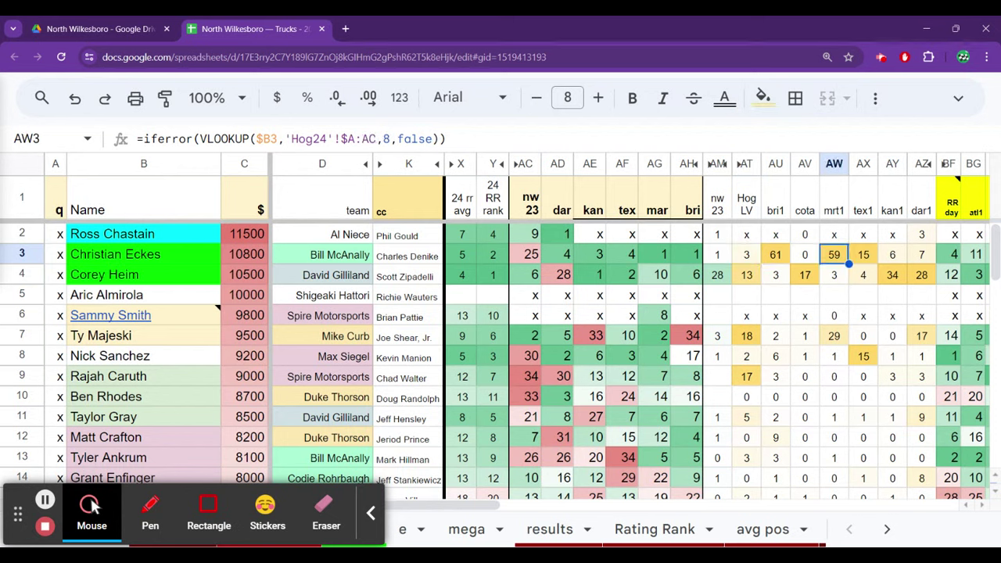
pyautogui.press('Right')
pyautogui.press('Right')
pyautogui.press('Down')
pyautogui.press('Right')
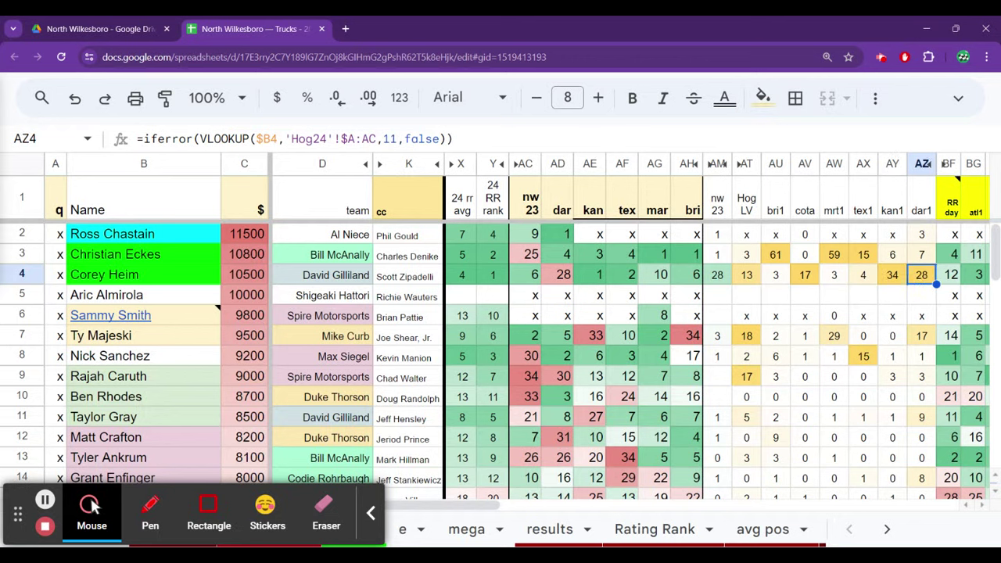
# - Review the 10500-salary driver's row 4 values from dar1 back to nw 23 in AM4
pyautogui.press('Left')
pyautogui.press('Left')
pyautogui.press('Left')
pyautogui.press('Left')
pyautogui.press('Left')
pyautogui.press('Left')
pyautogui.press('Left')
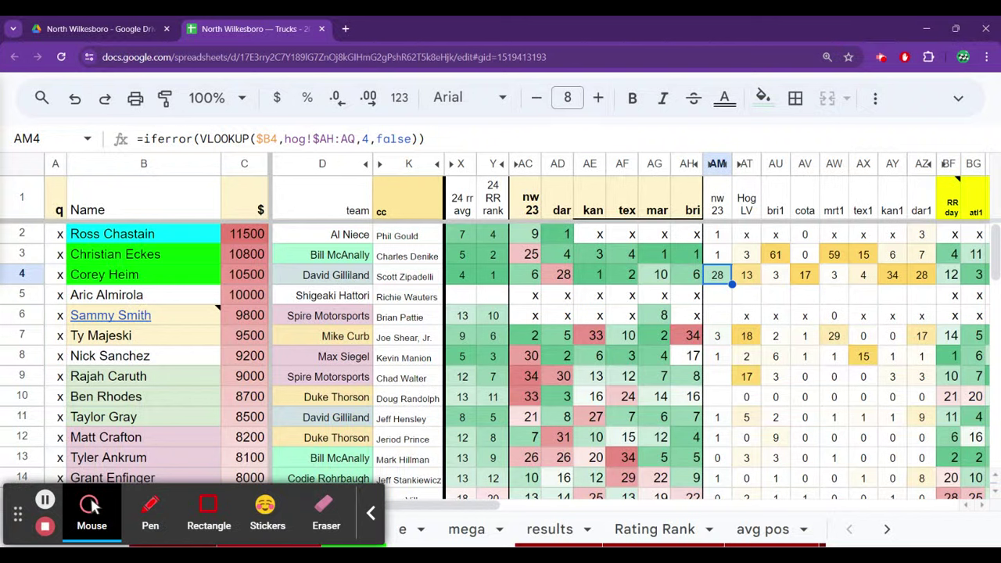
# - Follow row 4 back across the race finishes, 24 rr avg and rank, cc, team and salary to the name in B4
pyautogui.press('Left')
pyautogui.press('Left')
pyautogui.press('Left')
pyautogui.press('Left')
pyautogui.press('Left')
pyautogui.press('Left')
pyautogui.press('Left')
pyautogui.press('Left')
pyautogui.press('Left')
pyautogui.press('Left')
pyautogui.press('Left')
pyautogui.press('Left')
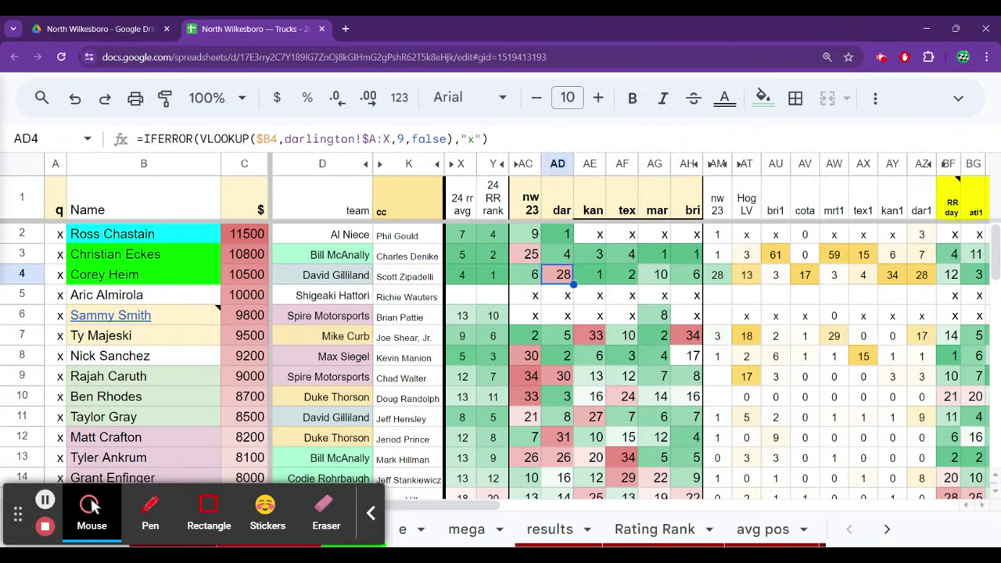
# - Check the salary, team and cc of the highest-salary driver in C2, D2 and K2
pyautogui.press('Up')
pyautogui.press('Up')
pyautogui.press('Right')
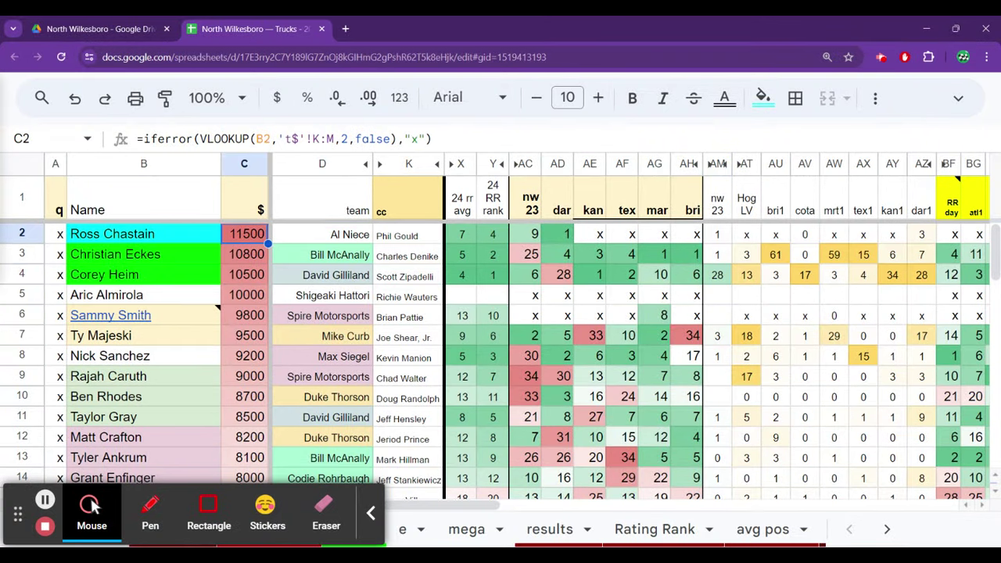
pyautogui.press('Right')
pyautogui.press('Right')
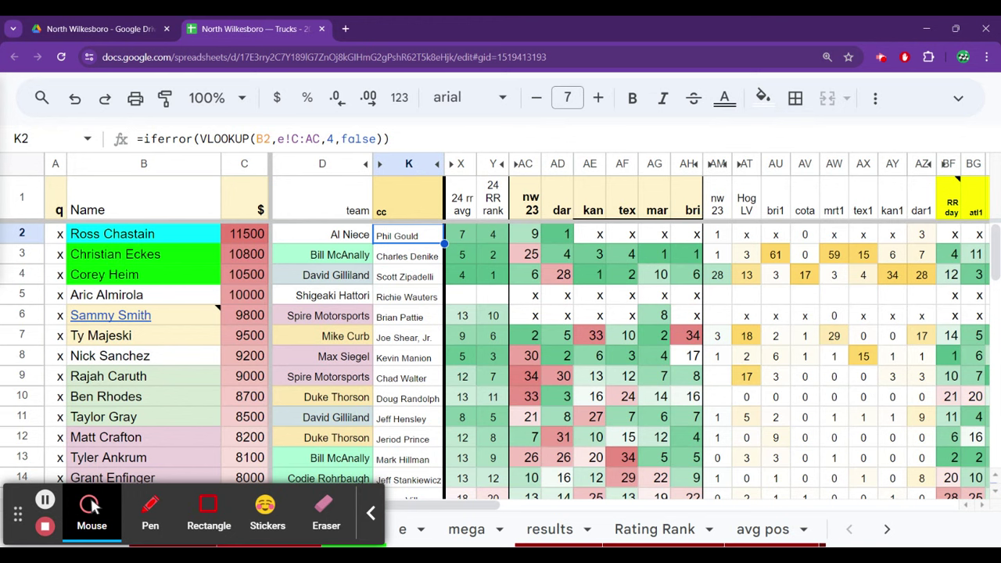
# - Check the row 2 driver's 24 rr avg, RR rank and nw 23 finish in X2 to AC2, returning to the cc in K2
pyautogui.press('Right')
pyautogui.press('Right')
pyautogui.press('Right')
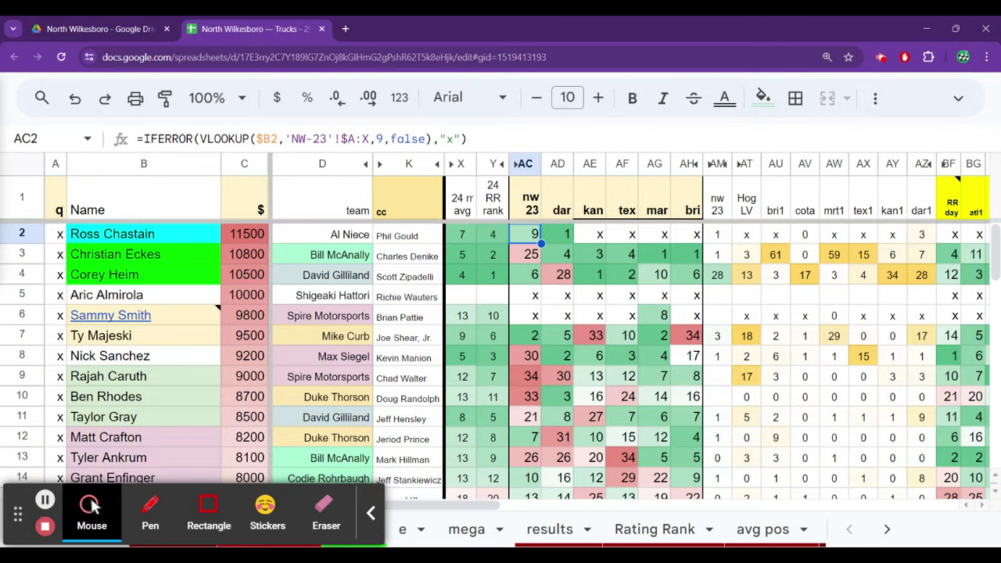
pyautogui.press('Left')
pyautogui.press('Left')
pyautogui.press('Left')
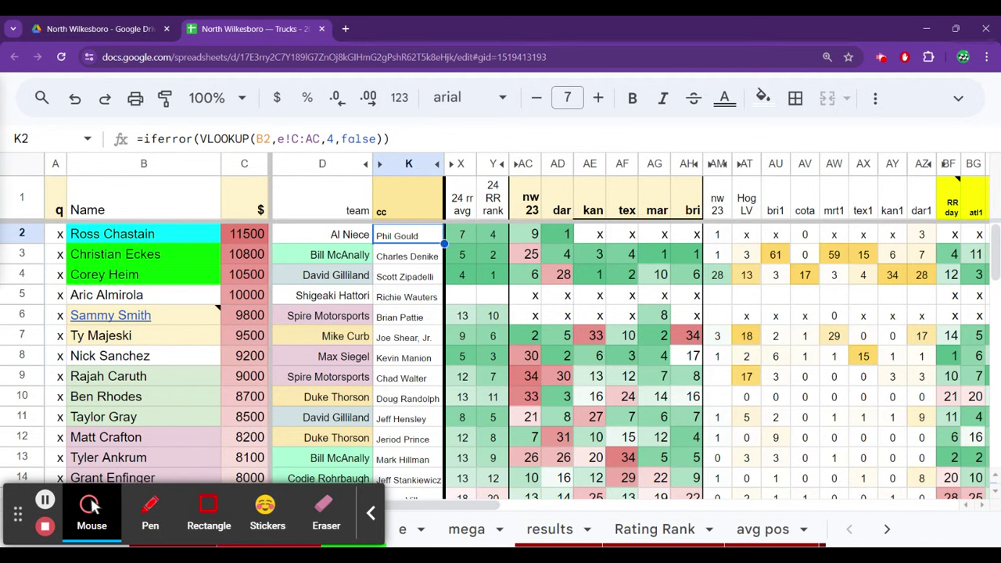
# - Return to the name in B2 and compare the three highest-salary drivers down to B4
pyautogui.press('Left')
pyautogui.press('Left')
pyautogui.press('Left')
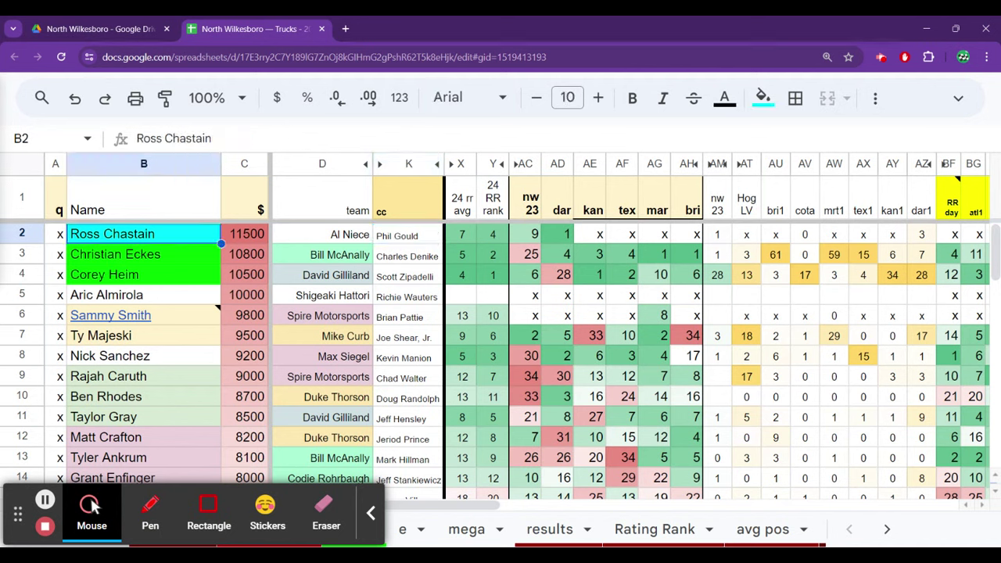
pyautogui.press('Down')
pyautogui.press('Down')
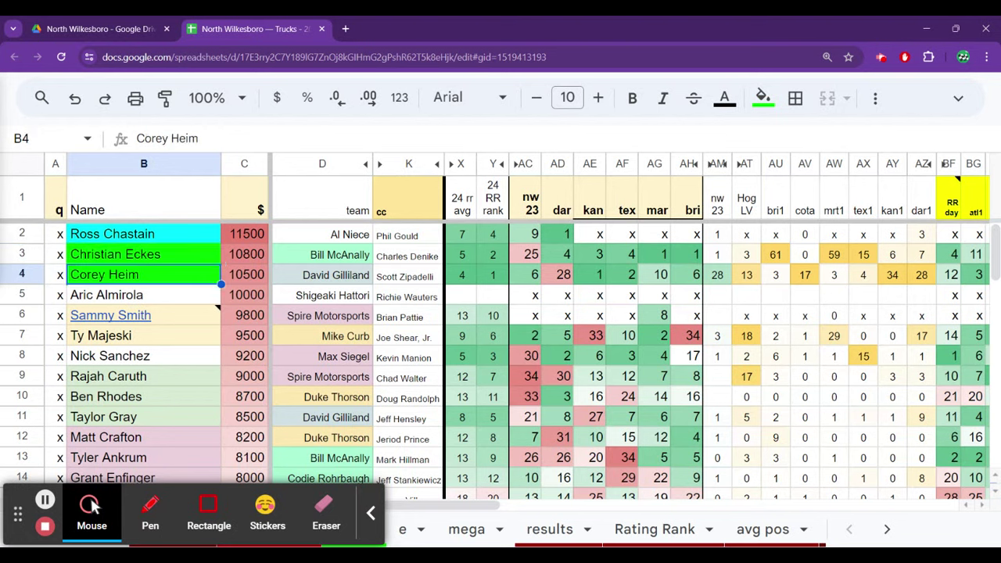
# - Go down the driver list from row 4 to the 8000-salary driver in B14
pyautogui.press('Down')
pyautogui.press('Down')
pyautogui.press('Down')
pyautogui.press('Down')
pyautogui.press('Down')
pyautogui.press('Down')
pyautogui.press('Down')
pyautogui.press('Down')
pyautogui.press('Down')
pyautogui.press('Down')
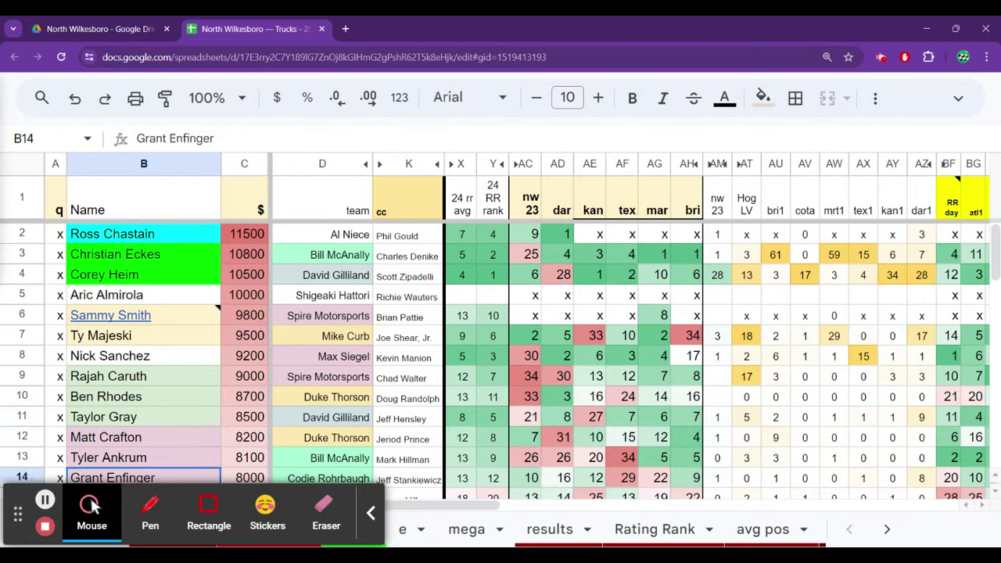